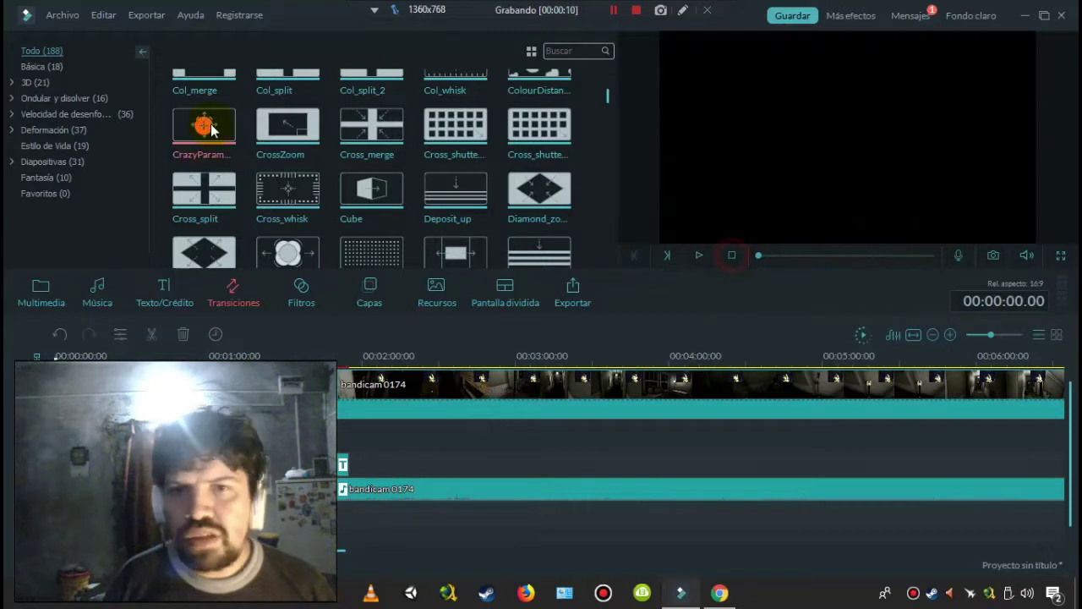
- Browse the Básica and Ondular y disolver transitions, including Blurry Roll and Cross Roll
{"action": "left_click", "coordinate": [35, 67]}
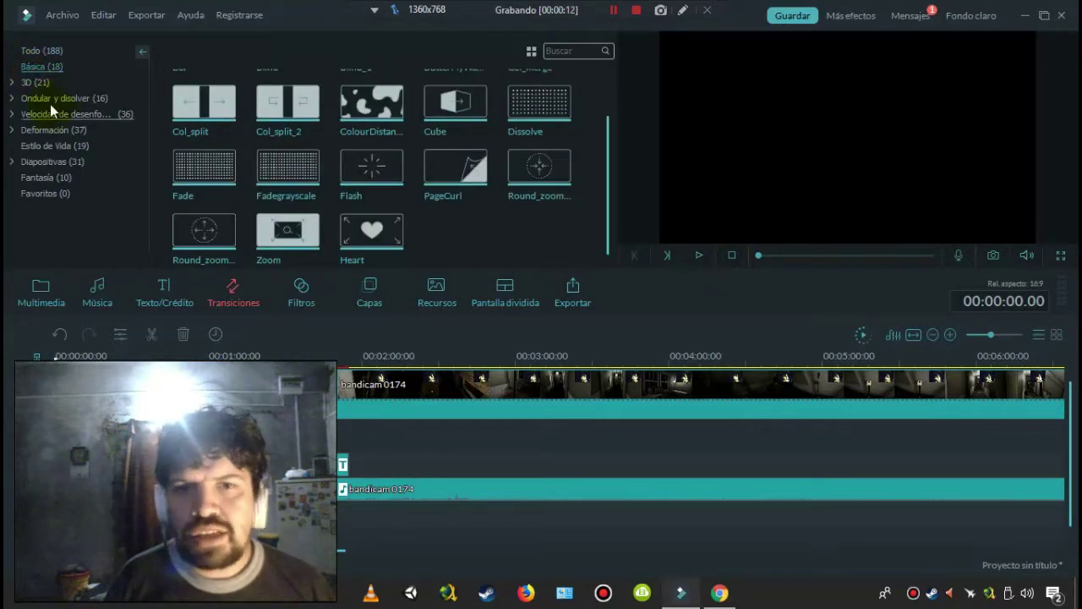
{"action": "left_click", "coordinate": [52, 103]}
{"action": "left_click", "coordinate": [47, 100]}
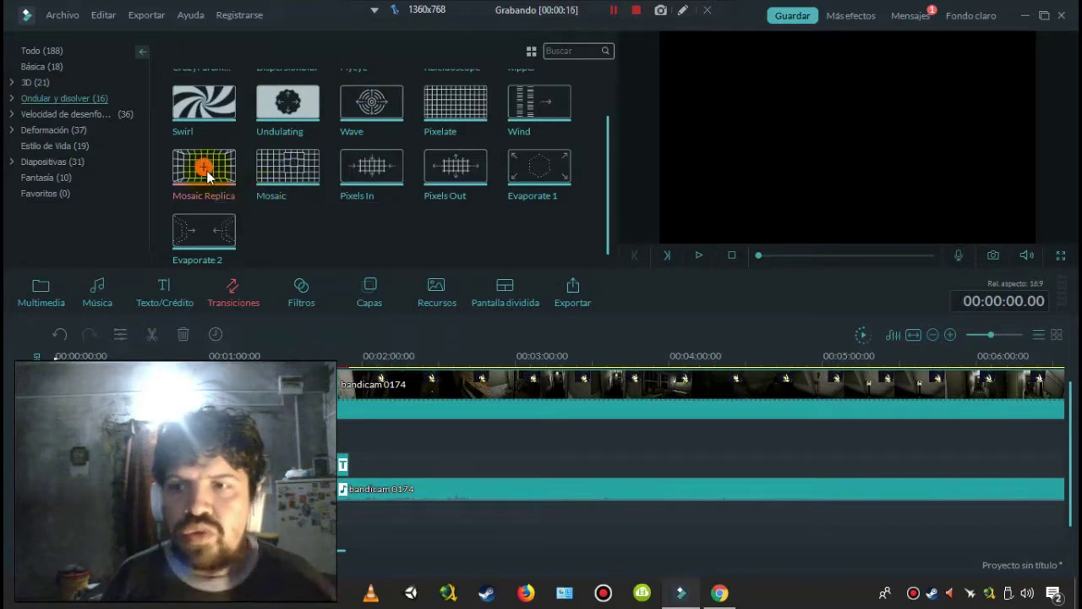
{"action": "left_click", "coordinate": [103, 114]}
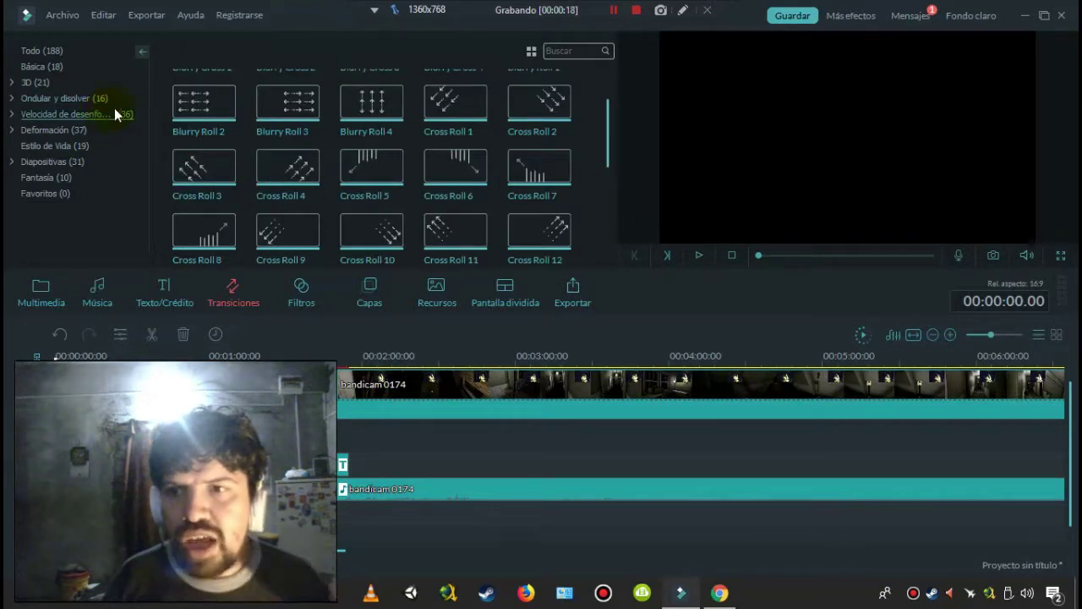
{"action": "left_click_drag", "start_coordinate": [605, 128], "coordinate": [597, 212]}
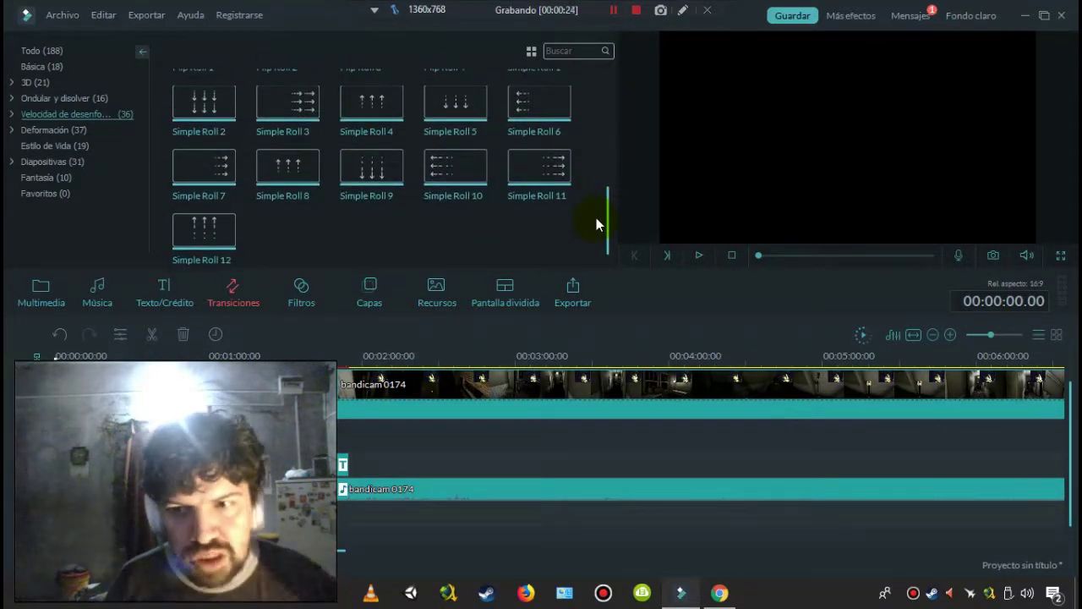
- Step through Deformación, Estilo de Vida, Diapositivas and Fantasía, preview Cute Bear, then show Favoritos
{"action": "left_click", "coordinate": [77, 131]}
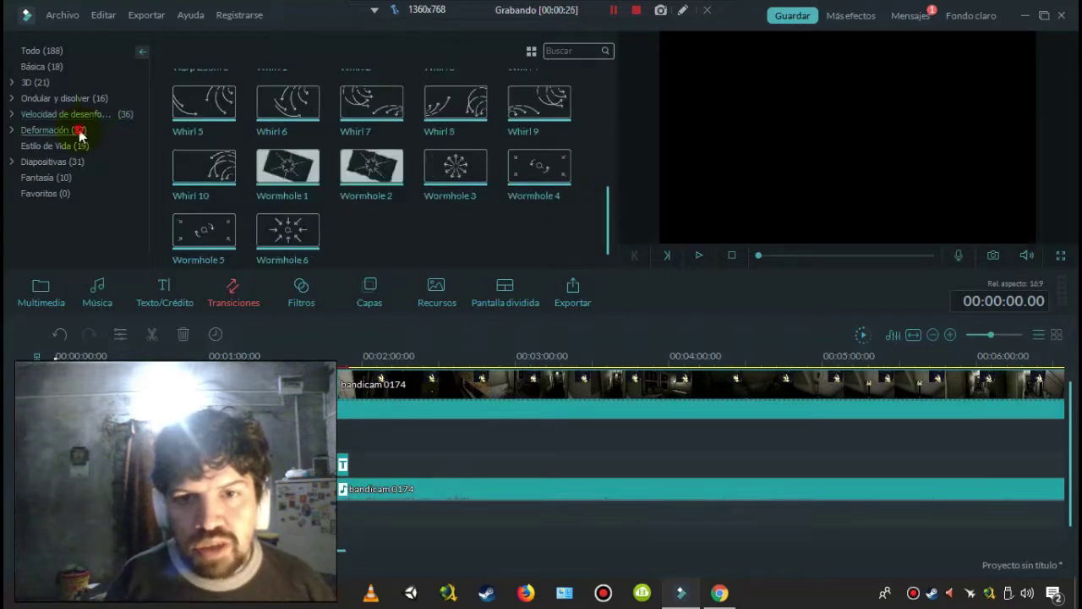
{"action": "left_click", "coordinate": [61, 147]}
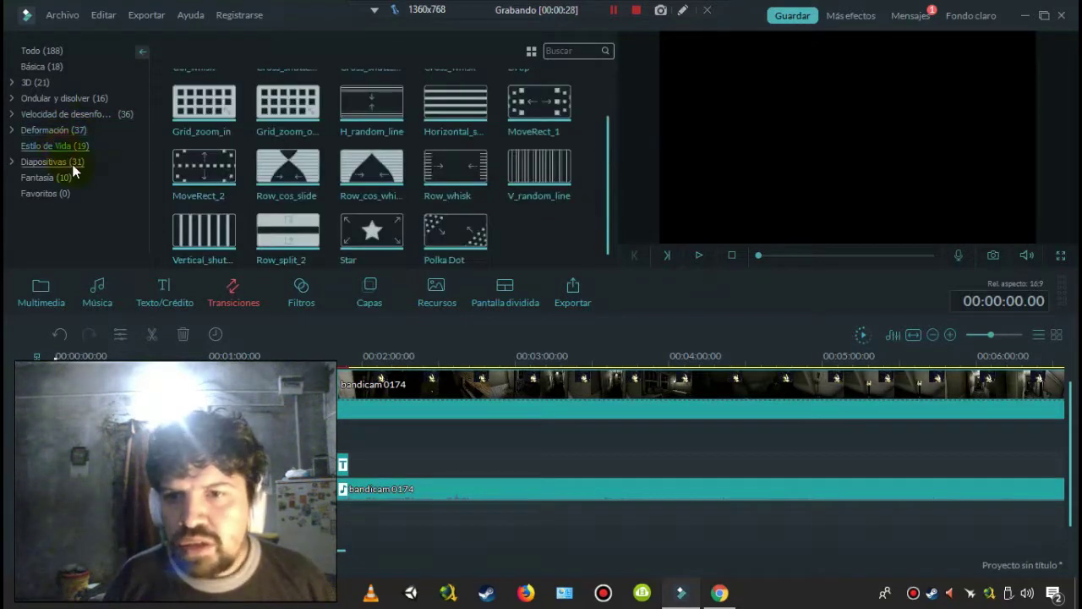
{"action": "left_click", "coordinate": [73, 164]}
{"action": "left_click", "coordinate": [73, 176]}
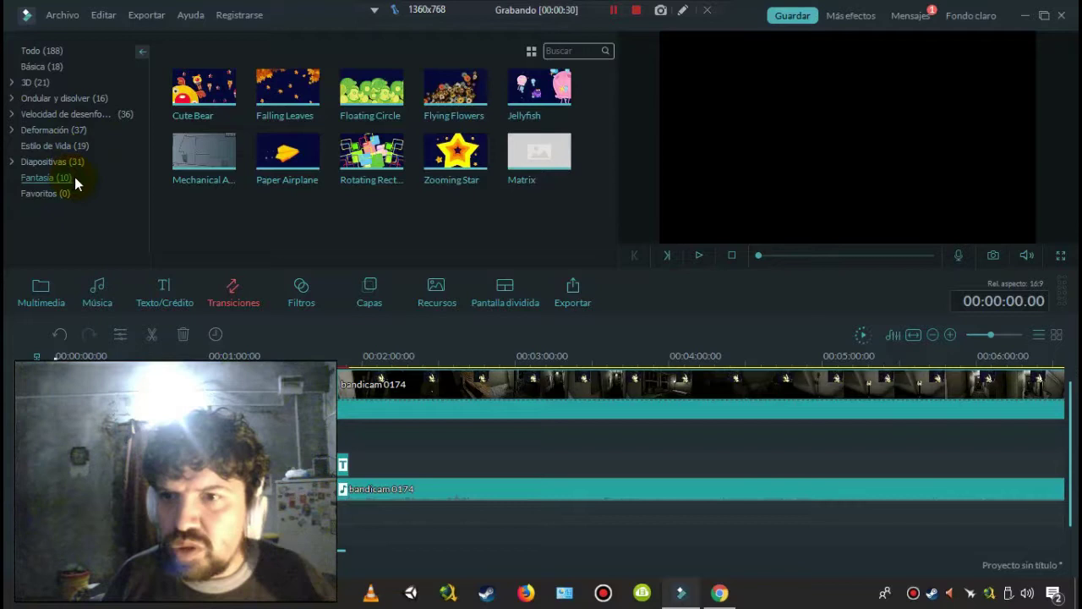
{"action": "left_click", "coordinate": [216, 89]}
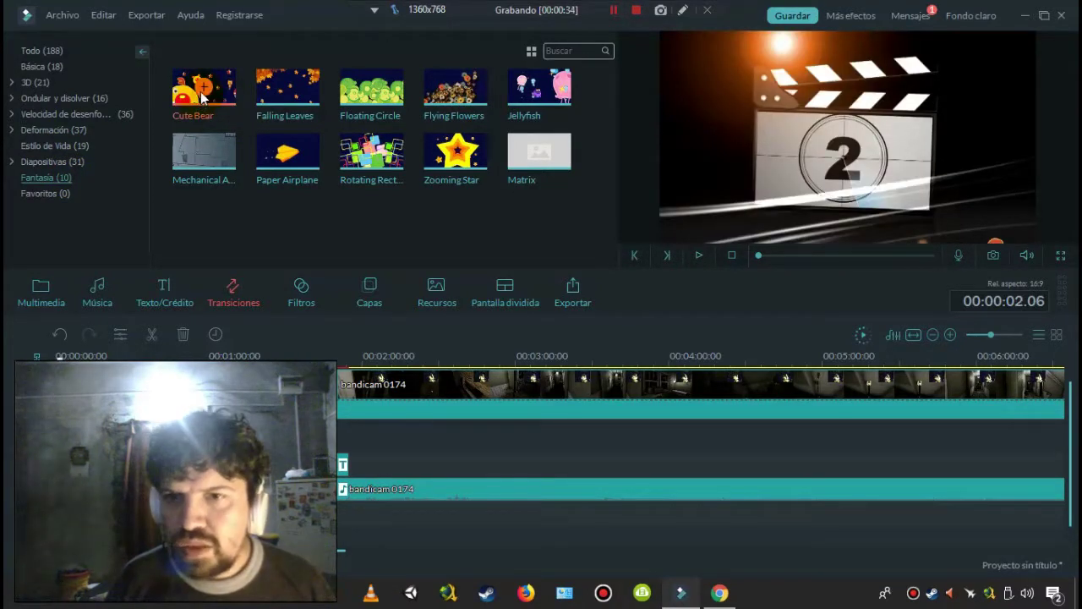
{"action": "left_click", "coordinate": [698, 256]}
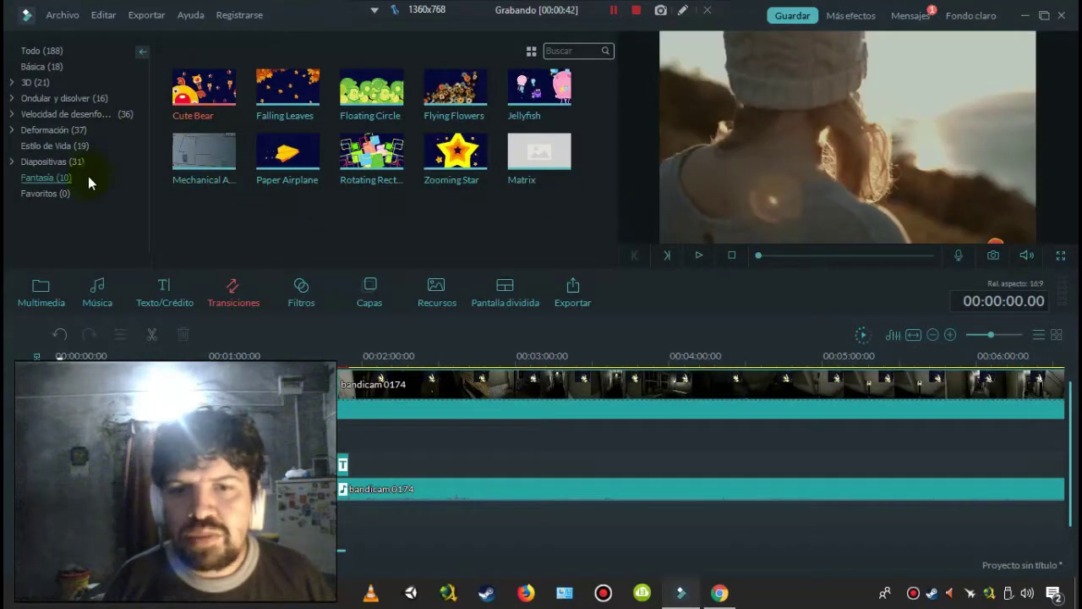
{"action": "left_click", "coordinate": [61, 194]}
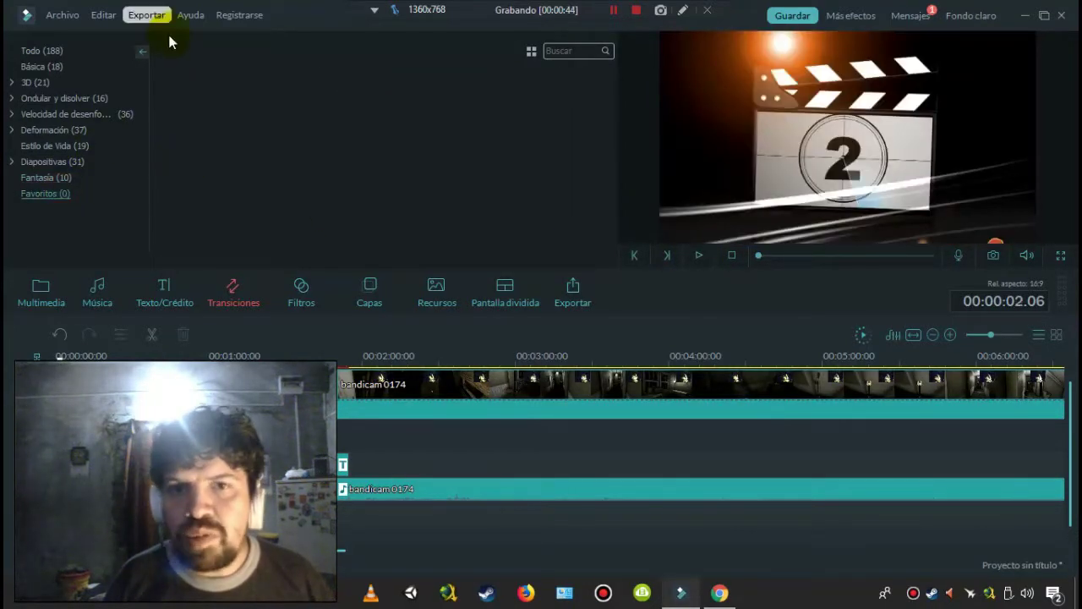
- Add the Particle 1 filter, play and stop the preview, and make the timeline taller
{"action": "left_click", "coordinate": [300, 305]}
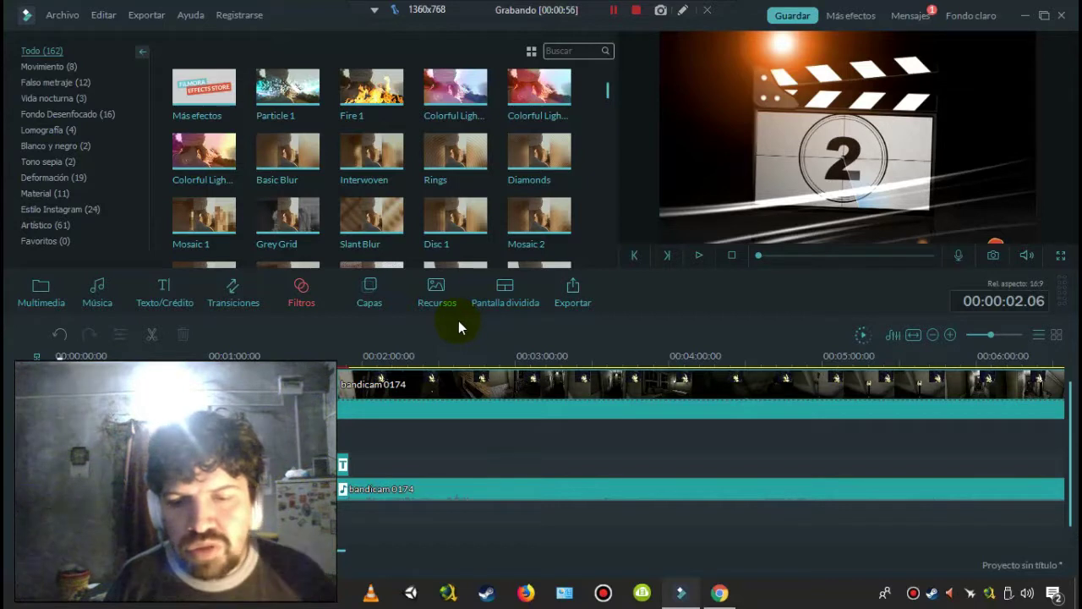
{"action": "left_click", "coordinate": [296, 83]}
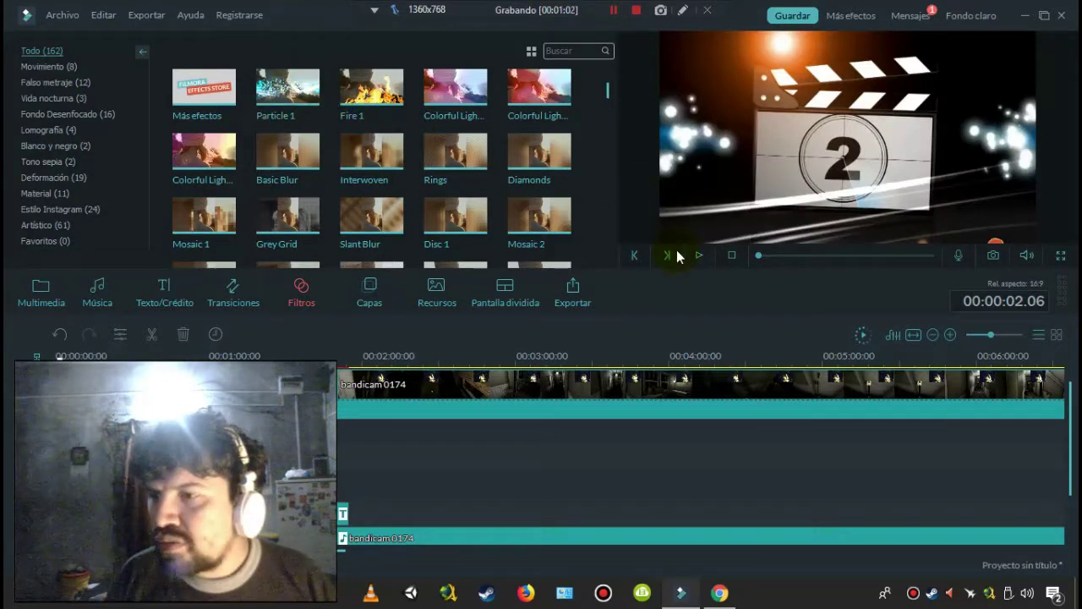
{"action": "left_click", "coordinate": [701, 257]}
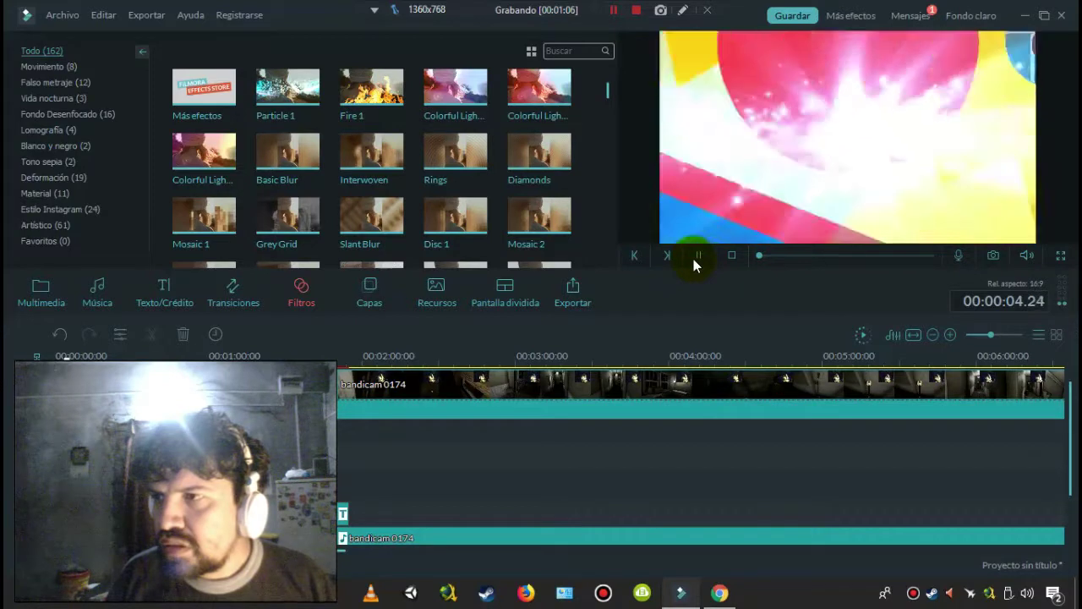
{"action": "left_click", "coordinate": [732, 256]}
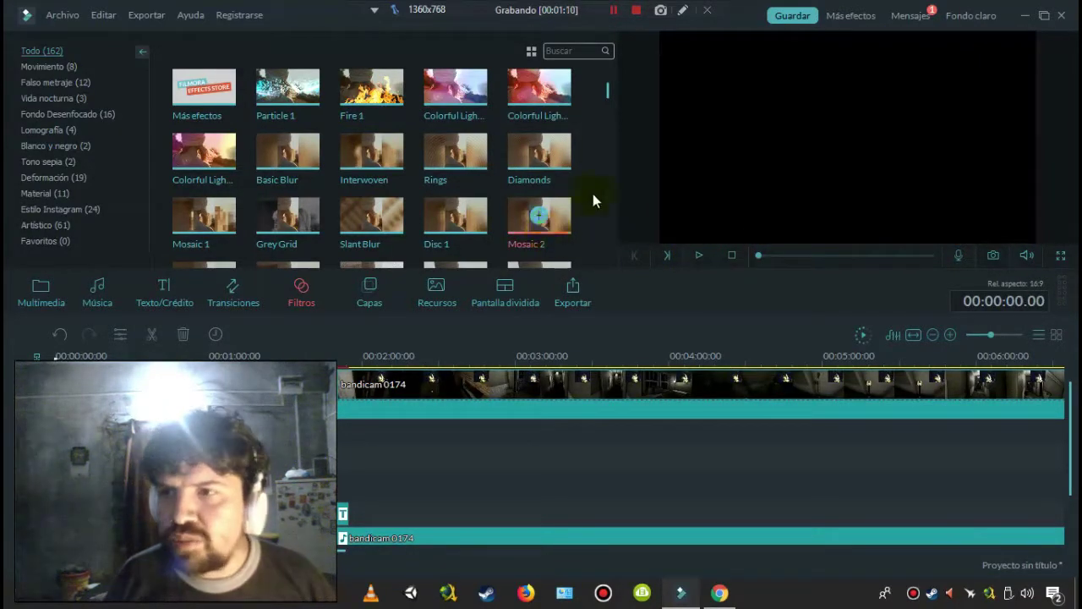
{"action": "left_click_drag", "start_coordinate": [609, 97], "coordinate": [603, 61]}
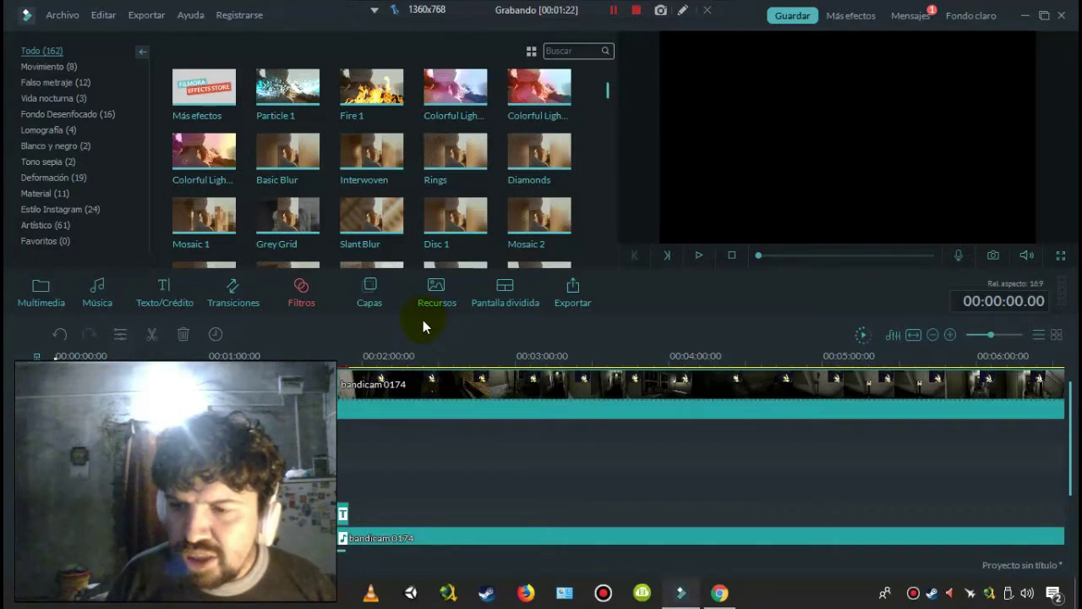
{"action": "left_click_drag", "start_coordinate": [423, 319], "coordinate": [434, 248]}
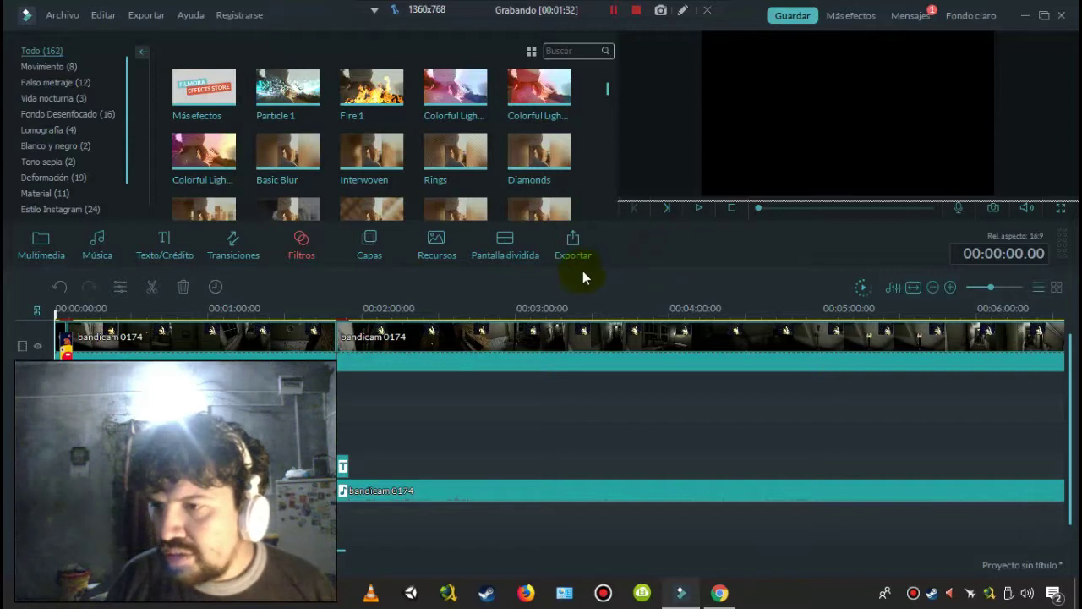
{"action": "left_click_drag", "start_coordinate": [589, 269], "coordinate": [589, 214]}
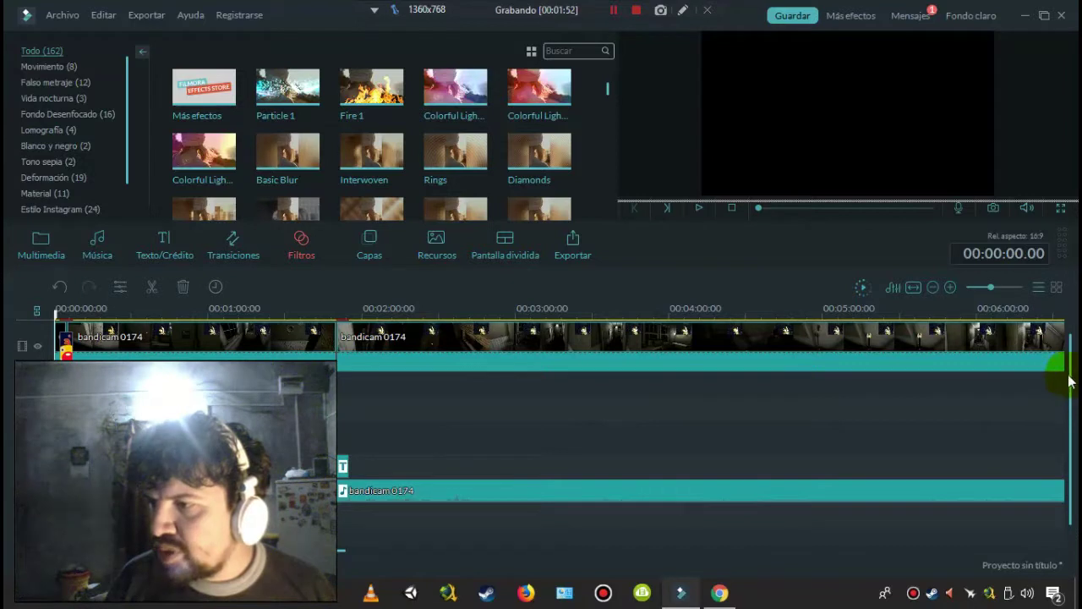
{"action": "left_click_drag", "start_coordinate": [1070, 378], "coordinate": [1071, 426]}
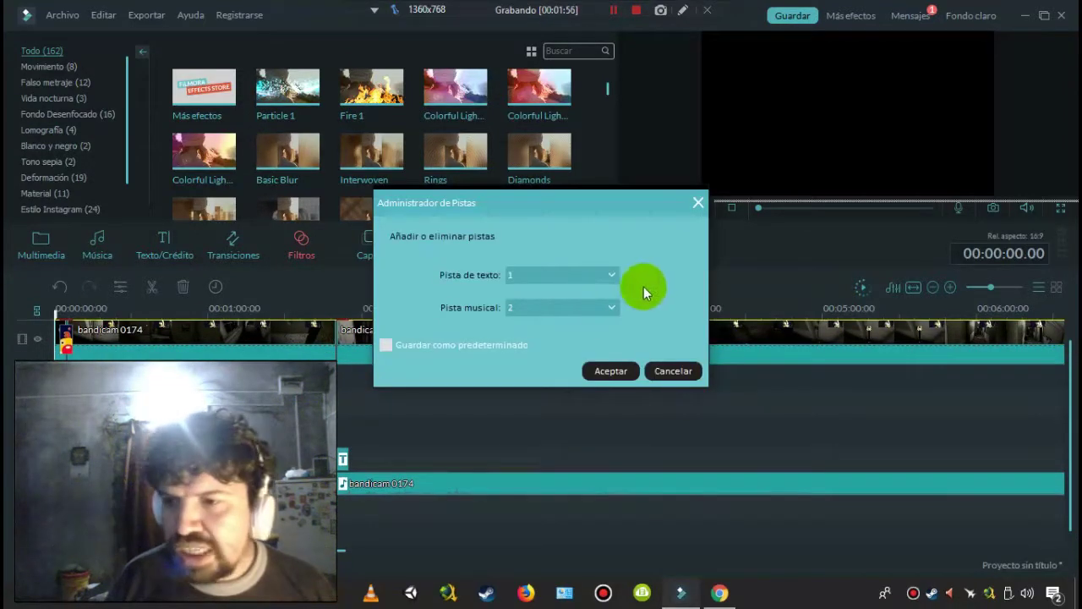
{"action": "left_click", "coordinate": [556, 273]}
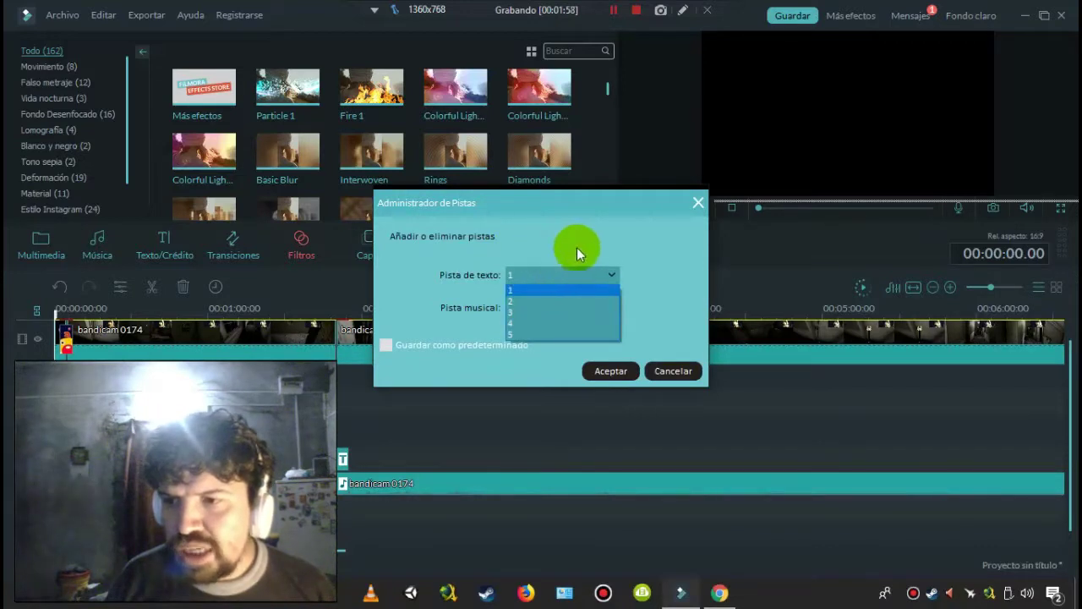
{"action": "left_click", "coordinate": [576, 248]}
{"action": "left_click", "coordinate": [591, 360]}
{"action": "left_click", "coordinate": [669, 370]}
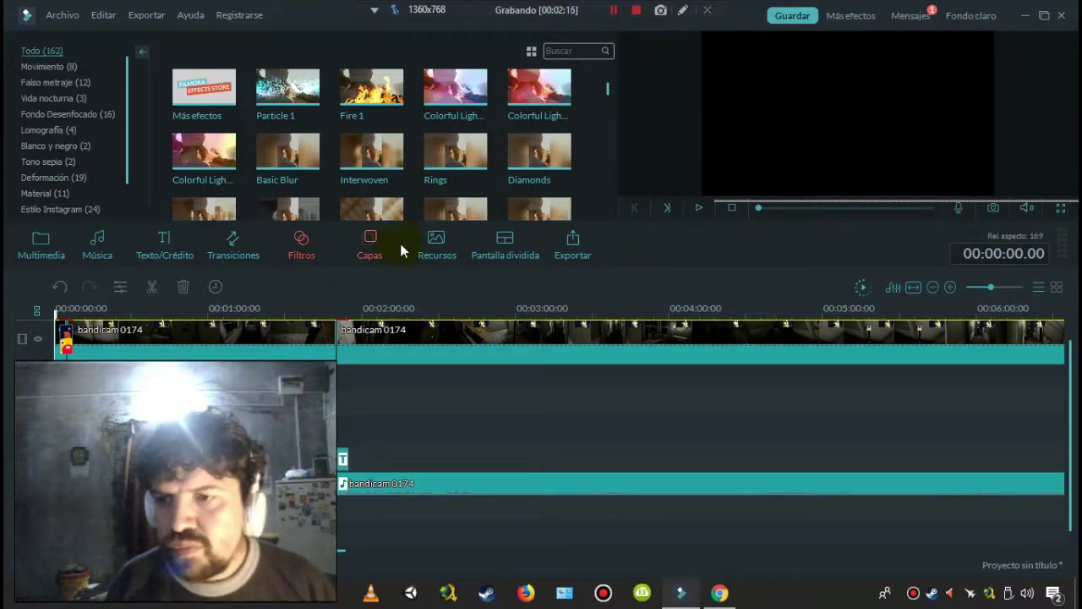
- Open the Capas overlay library under Recursos and scroll down to the Old Film items
{"action": "left_click", "coordinate": [433, 245]}
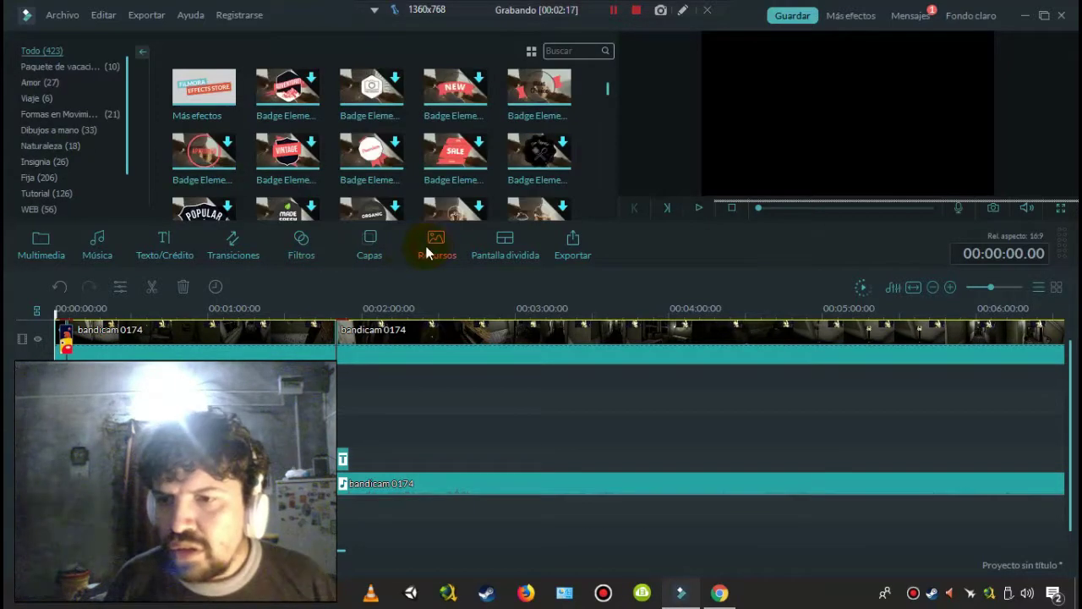
{"action": "left_click", "coordinate": [375, 247]}
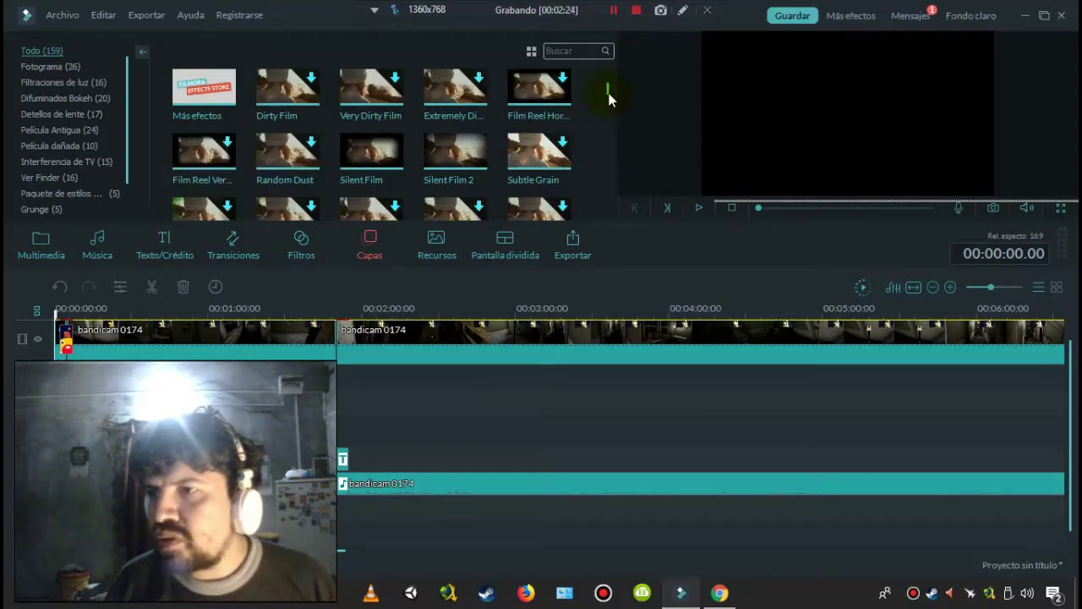
{"action": "scroll", "coordinate": [608, 101], "scroll_direction": "down", "scroll_amount": 5}
{"action": "scroll", "coordinate": [608, 118], "scroll_direction": "down", "scroll_amount": 1}
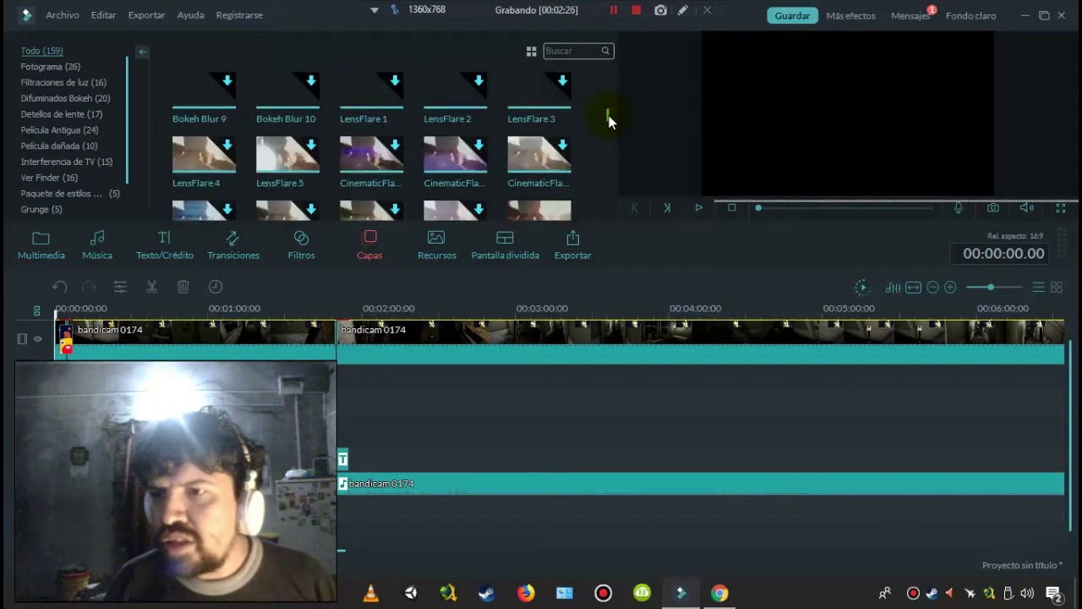
{"action": "scroll", "coordinate": [609, 118], "scroll_direction": "down", "scroll_amount": 4}
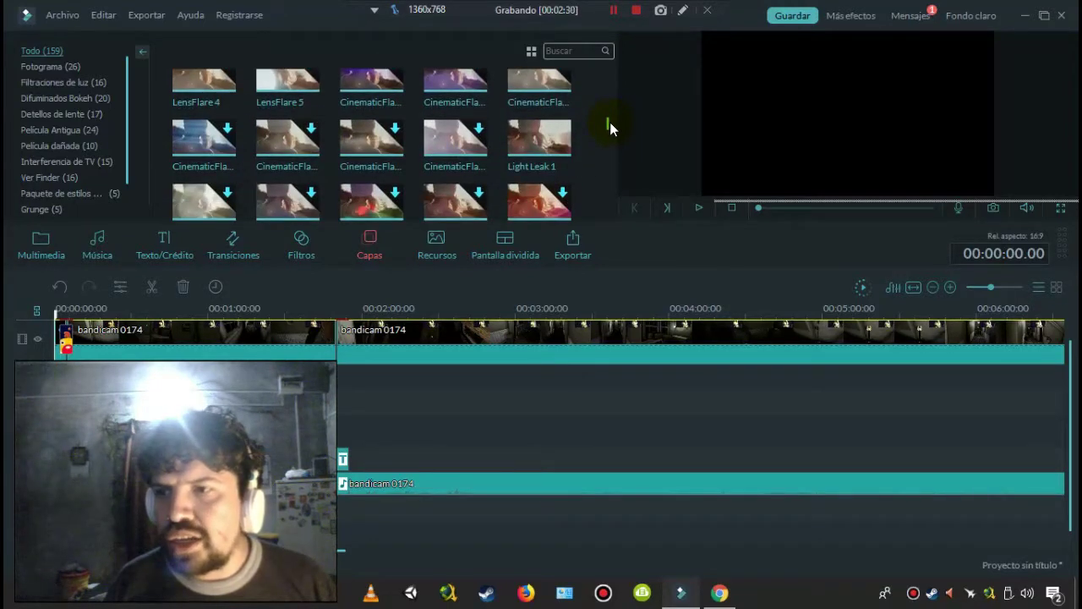
{"action": "scroll", "coordinate": [610, 123], "scroll_direction": "down", "scroll_amount": 1}
{"action": "scroll", "coordinate": [610, 127], "scroll_direction": "down", "scroll_amount": 5}
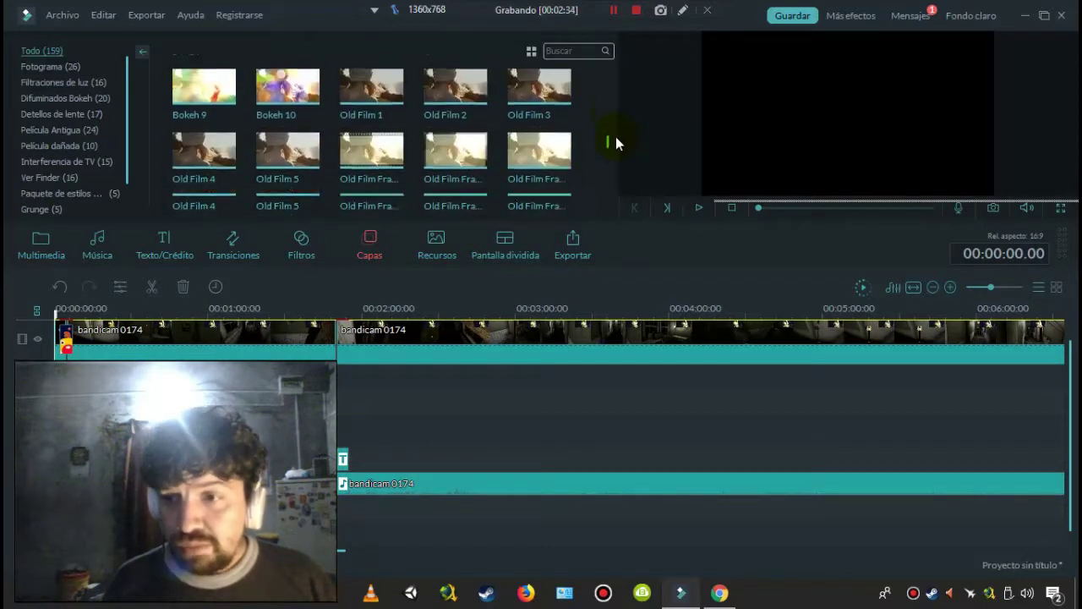
- Preview an Old Film Frame overlay, then select Old Film Frame 8
{"action": "left_click", "coordinate": [372, 173]}
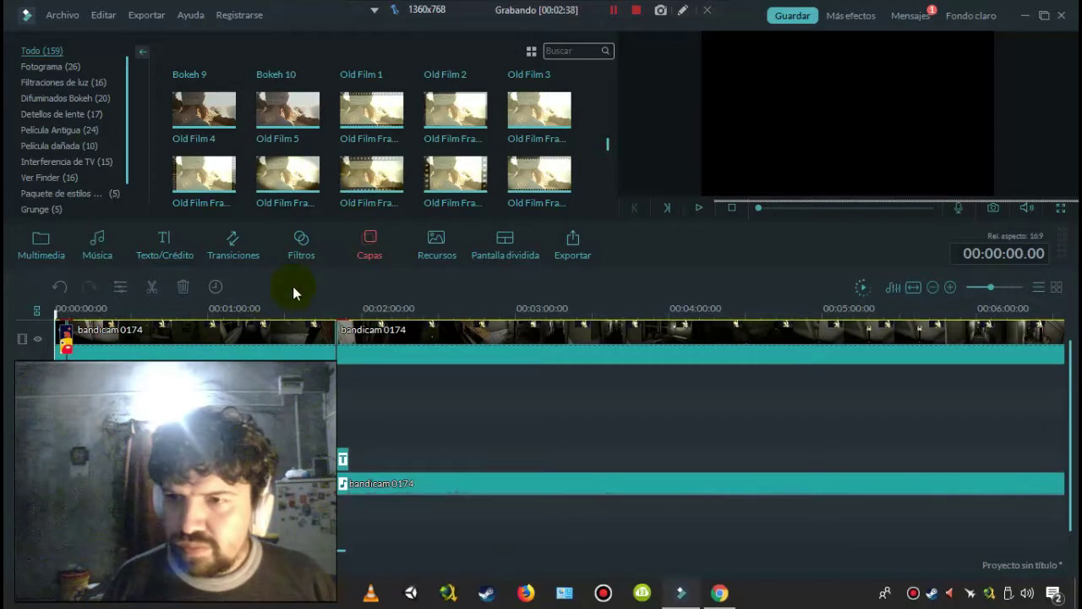
{"action": "left_click", "coordinate": [373, 180]}
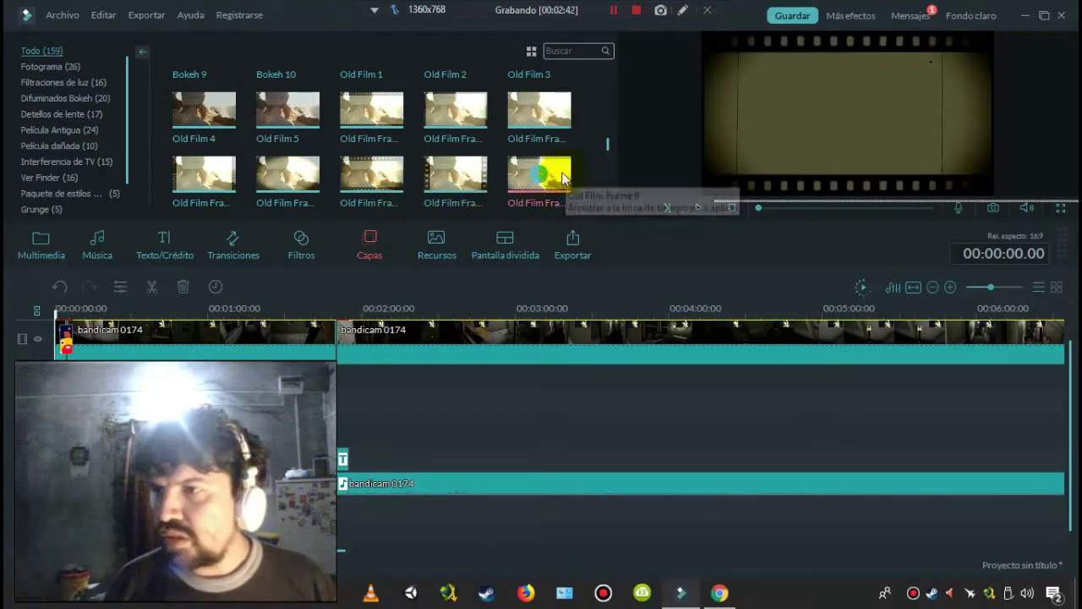
{"action": "left_click", "coordinate": [706, 208]}
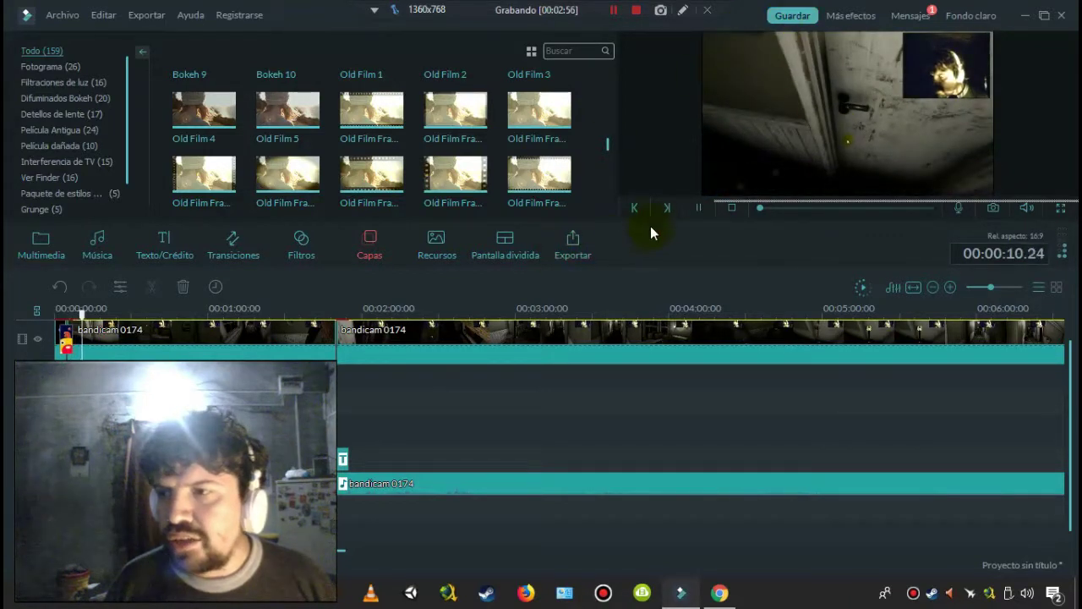
{"action": "left_click", "coordinate": [731, 208]}
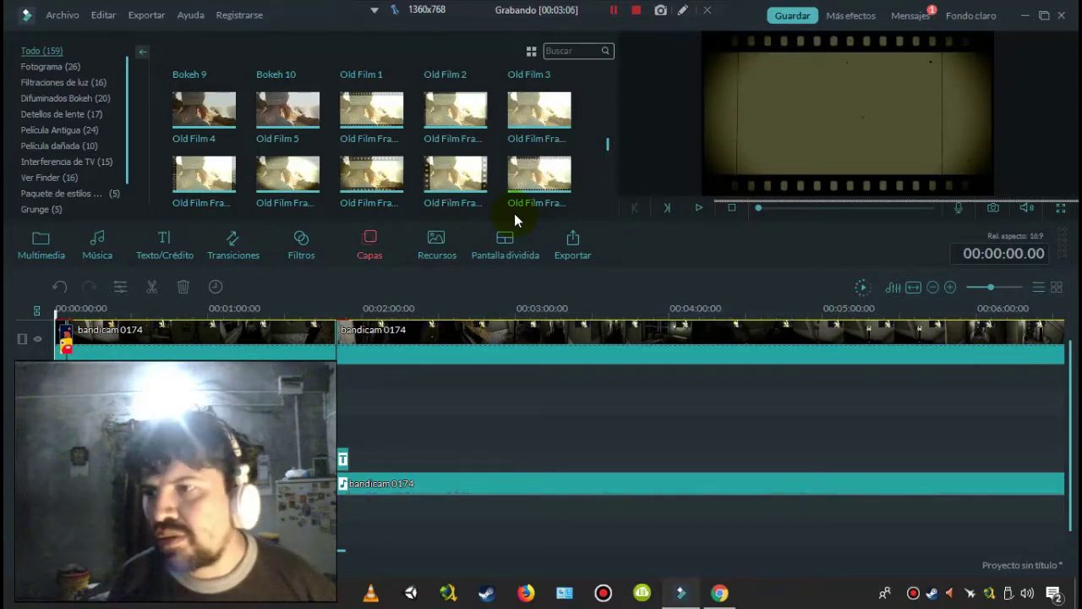
{"action": "left_click", "coordinate": [515, 205]}
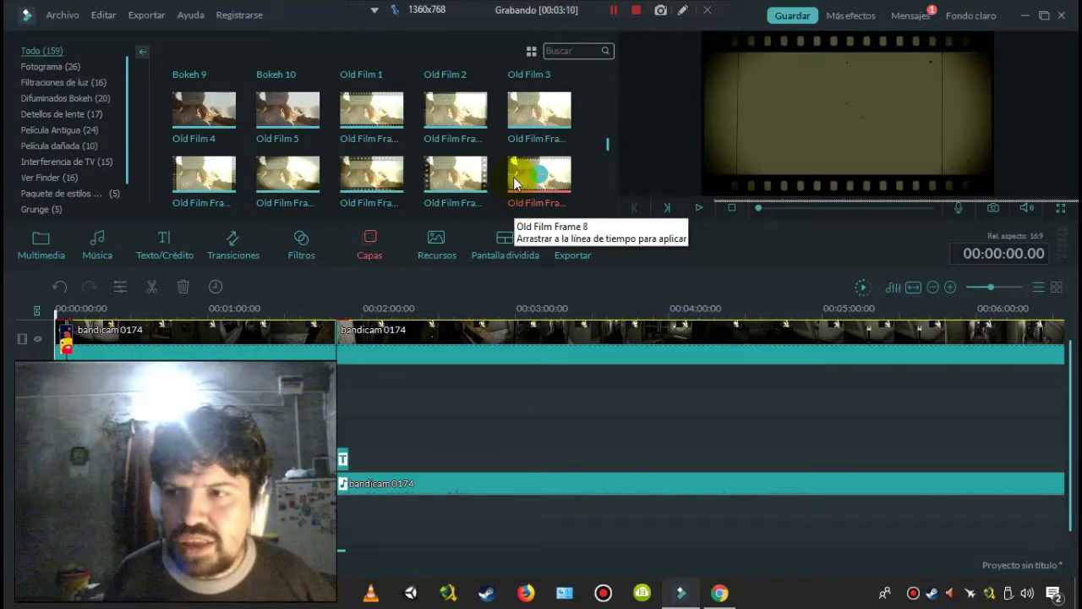
- Cancel the NEW Badge Element download and select the bandicam 0174 clip to show its motion presets
{"action": "left_click", "coordinate": [438, 247]}
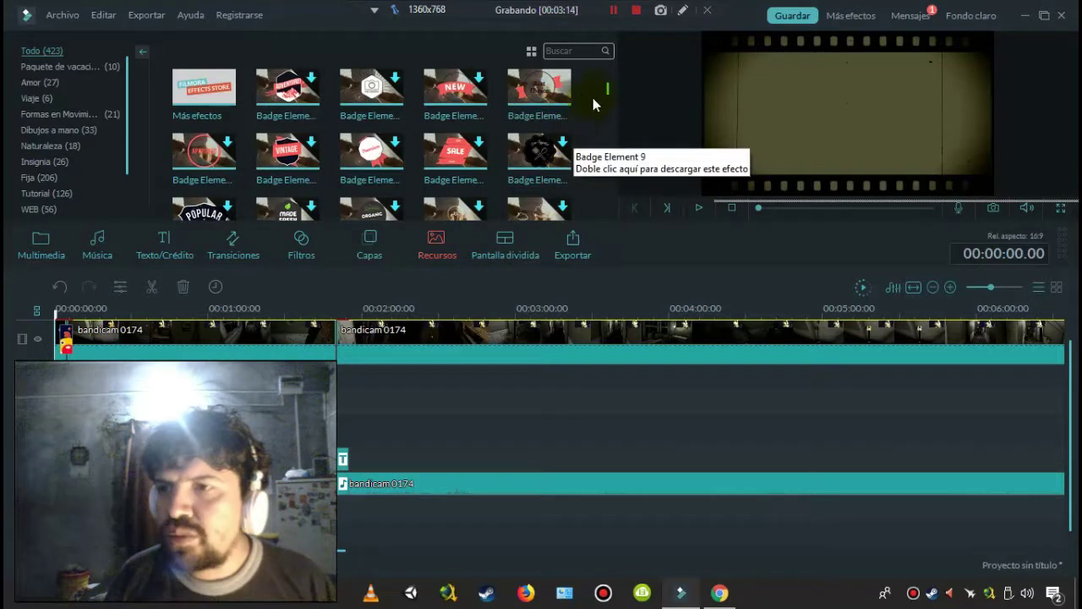
{"action": "double_click", "coordinate": [466, 100]}
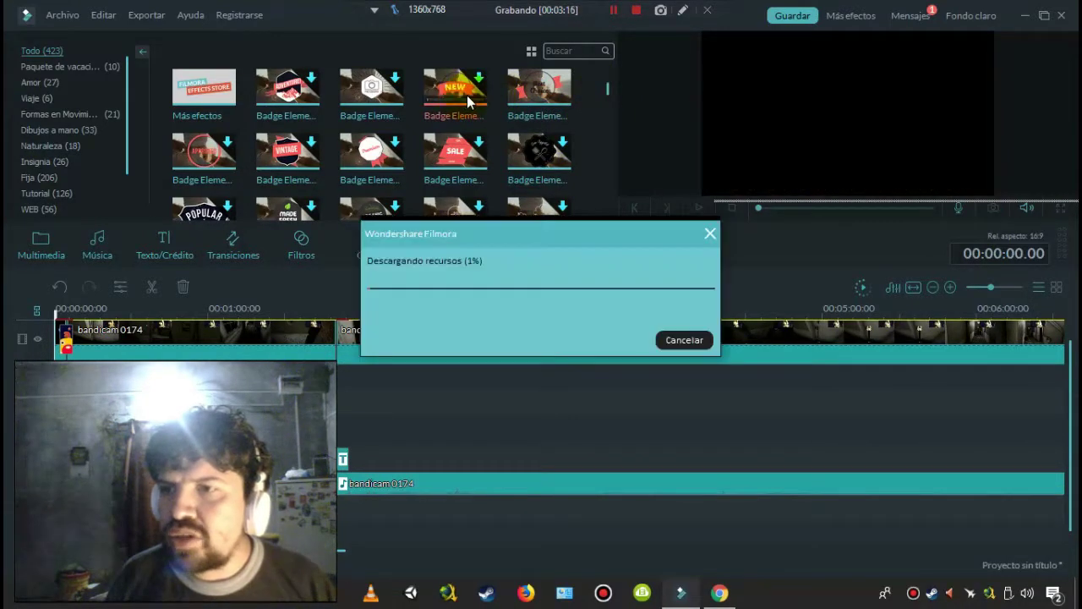
{"action": "left_click", "coordinate": [677, 340]}
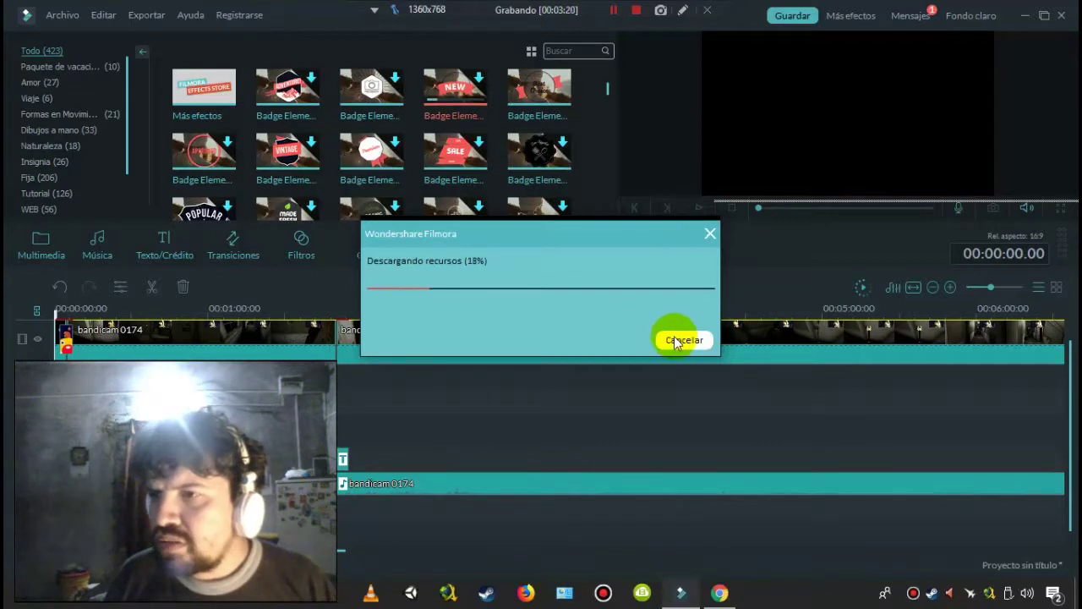
{"action": "left_click", "coordinate": [675, 341]}
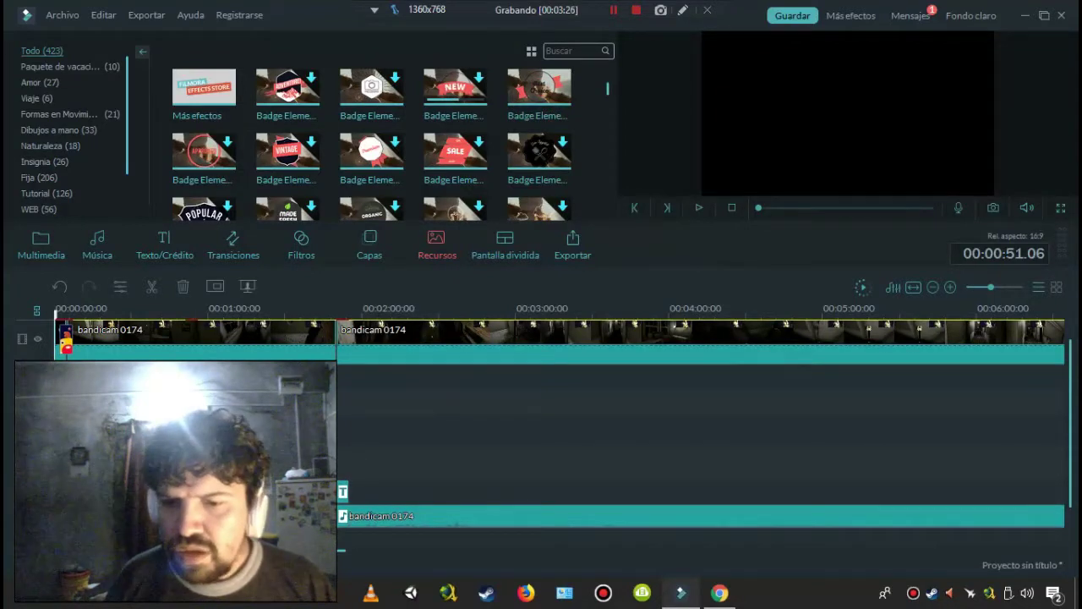
{"action": "left_click", "coordinate": [804, 81]}
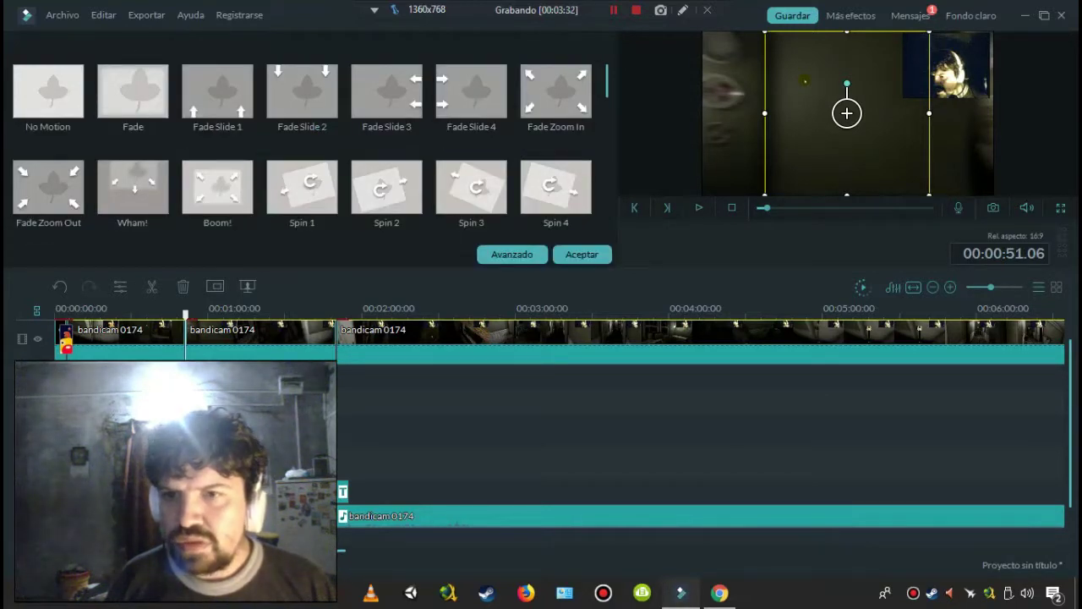
- In the clip's Avanzado editor, browse Efectos and Composición, toggling Ajustar opacidad on then off
{"action": "left_click", "coordinate": [511, 257]}
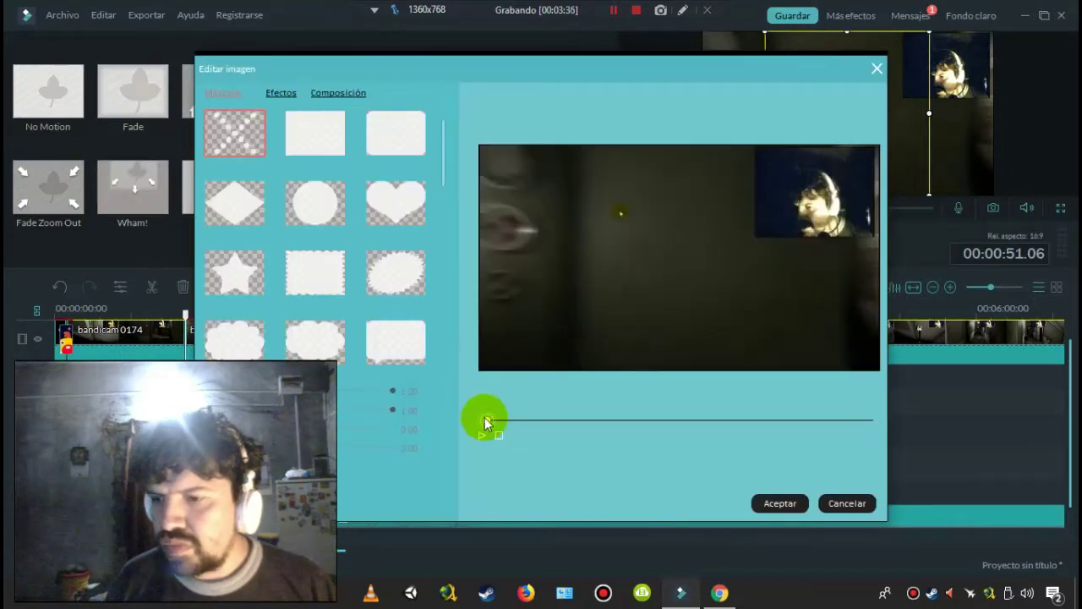
{"action": "left_click", "coordinate": [479, 437]}
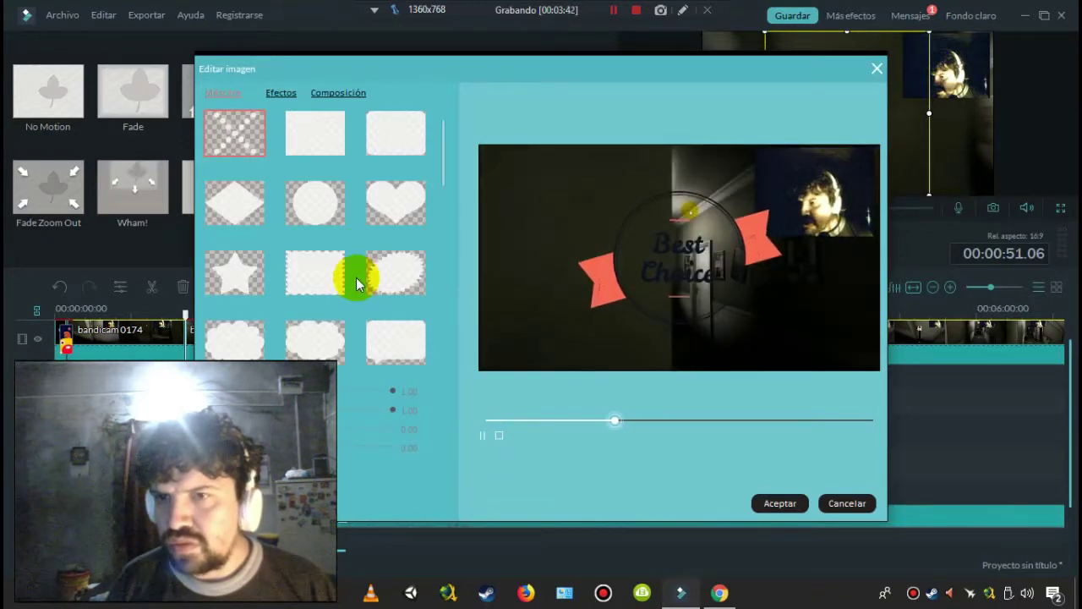
{"action": "left_click", "coordinate": [280, 91]}
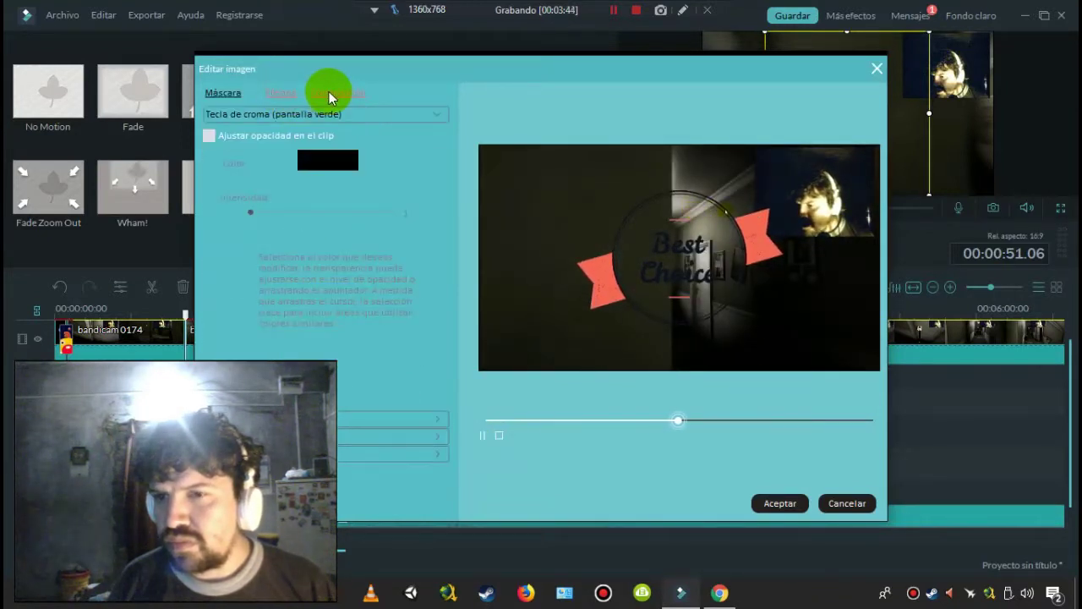
{"action": "left_click", "coordinate": [329, 91]}
{"action": "left_click", "coordinate": [279, 92]}
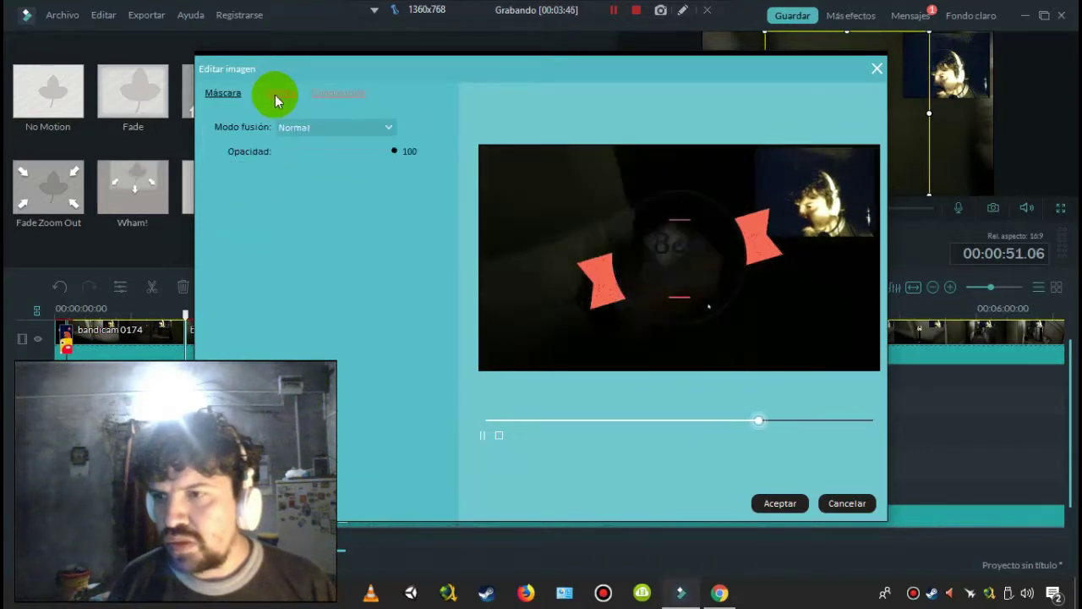
{"action": "left_click", "coordinate": [327, 95]}
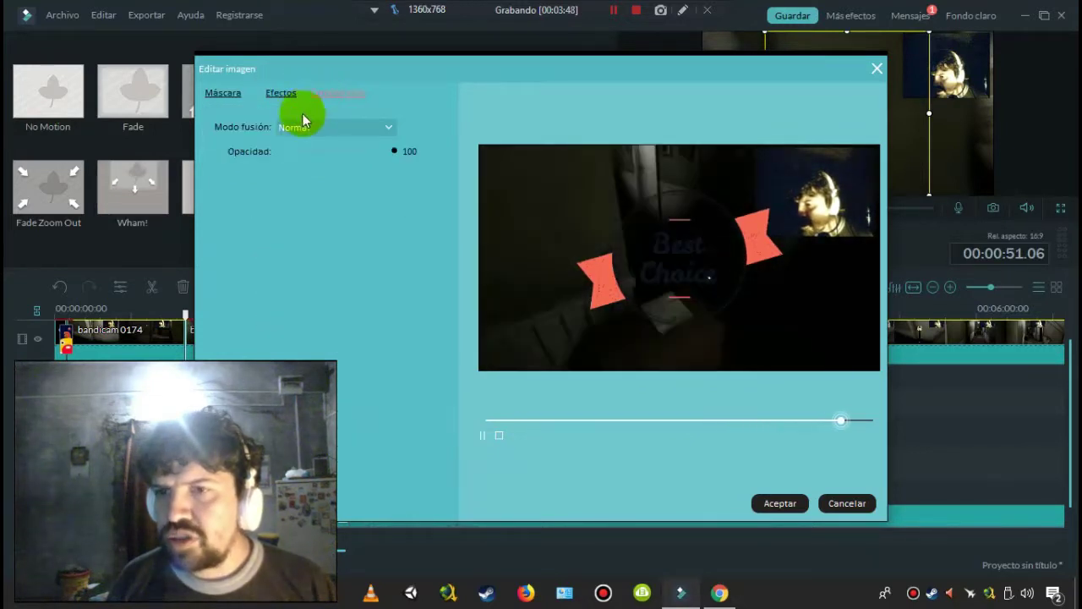
{"action": "left_click", "coordinate": [284, 94]}
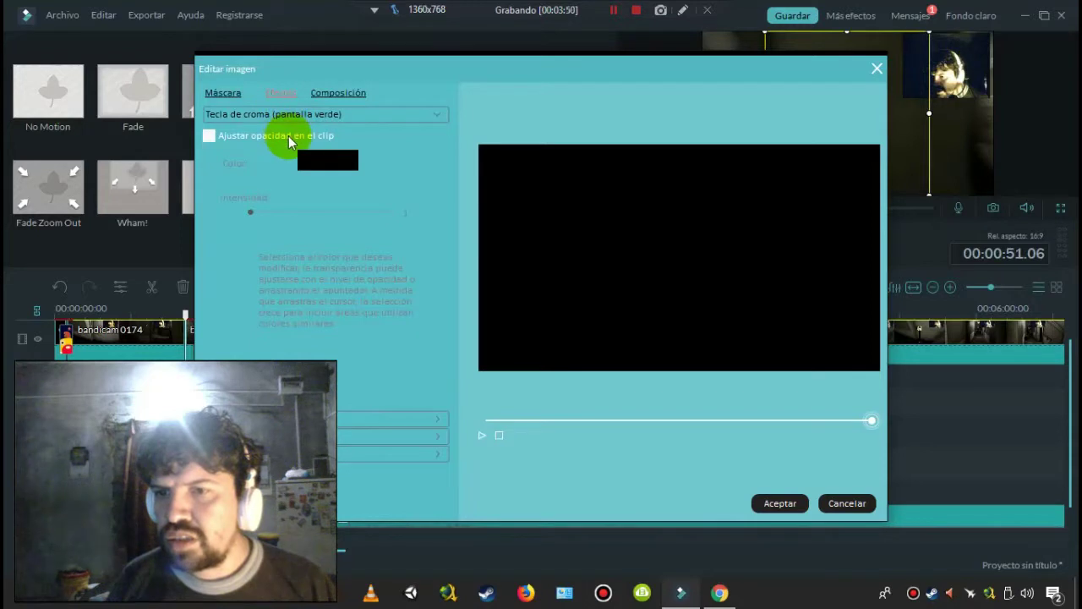
{"action": "left_click", "coordinate": [289, 135]}
{"action": "left_click", "coordinate": [290, 135]}
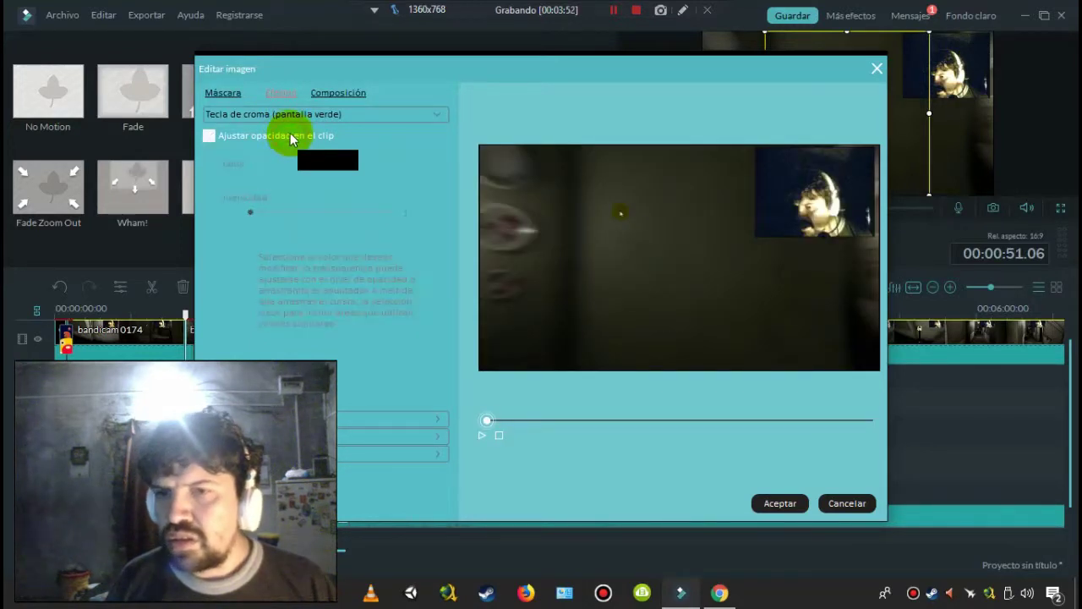
- Return to Máscara, replay the preview, and close the advanced and motion panels with Aceptar
{"action": "left_click", "coordinate": [222, 94]}
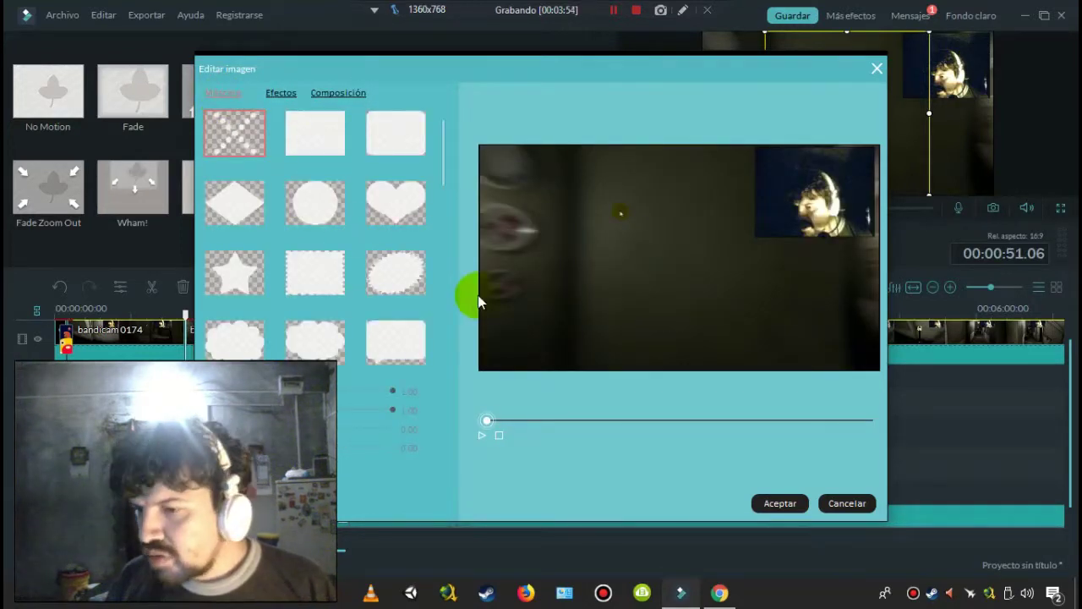
{"action": "left_click", "coordinate": [481, 435]}
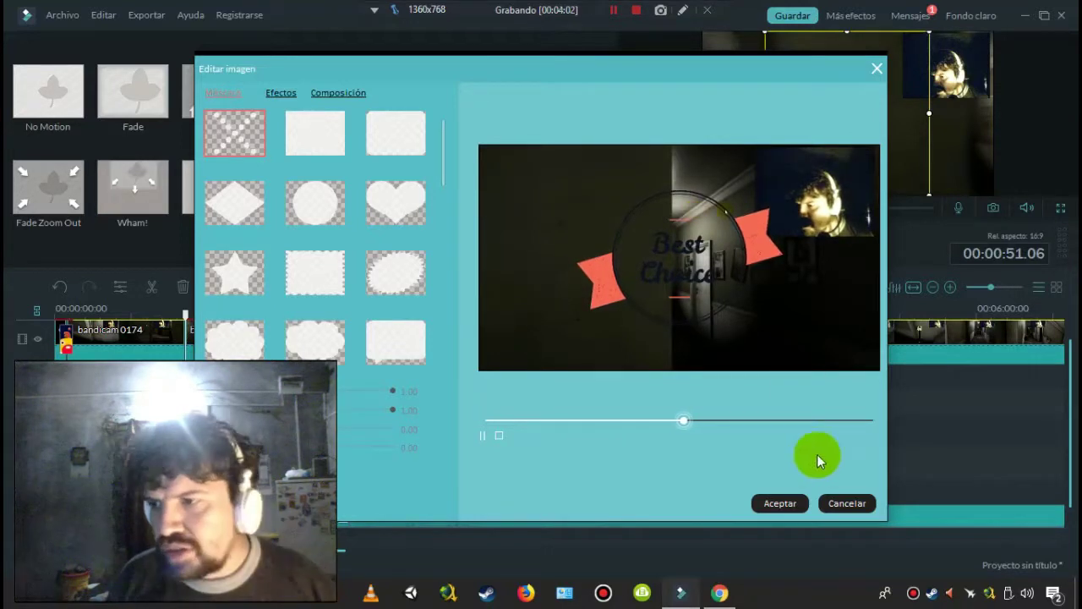
{"action": "left_click", "coordinate": [776, 506]}
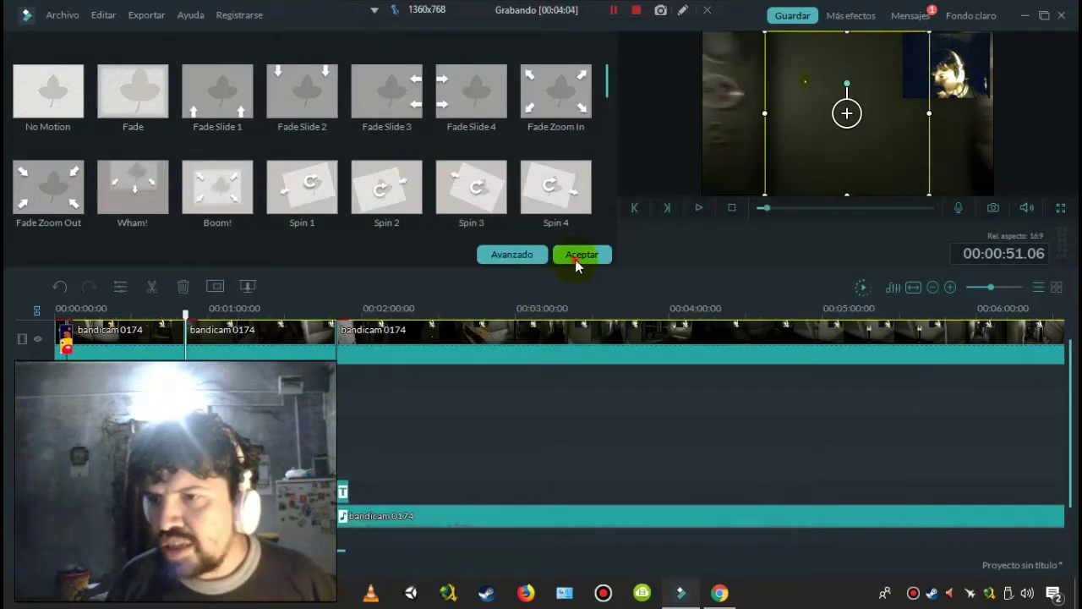
{"action": "left_click", "coordinate": [580, 256]}
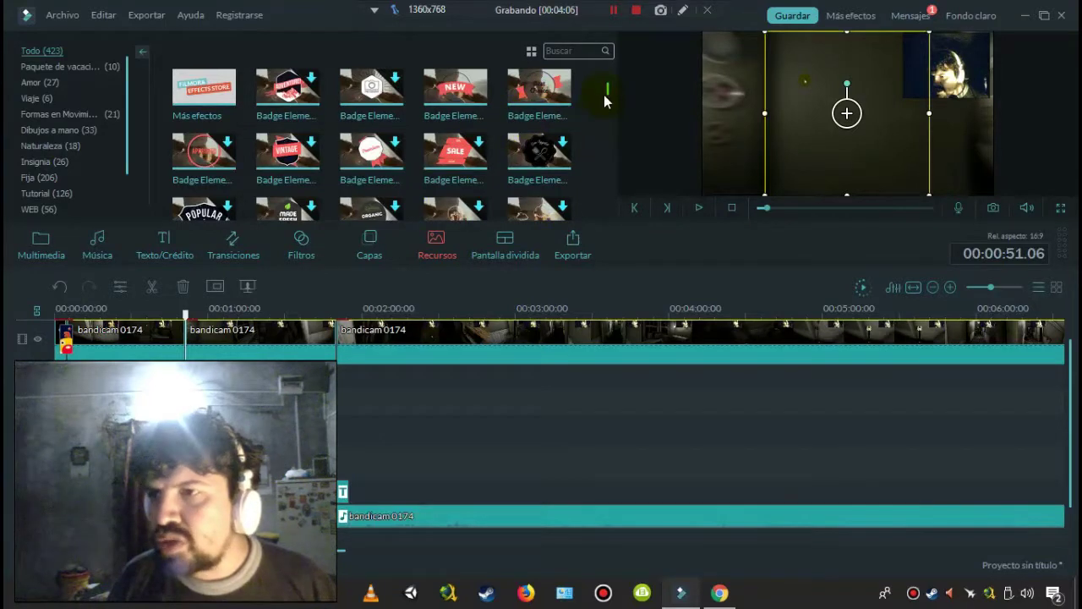
- Scroll through the Recursos elements such as Vacation 8, Heart 1 and Love 2, then deselect the clip
{"action": "scroll", "coordinate": [607, 94], "scroll_direction": "down", "scroll_amount": 5}
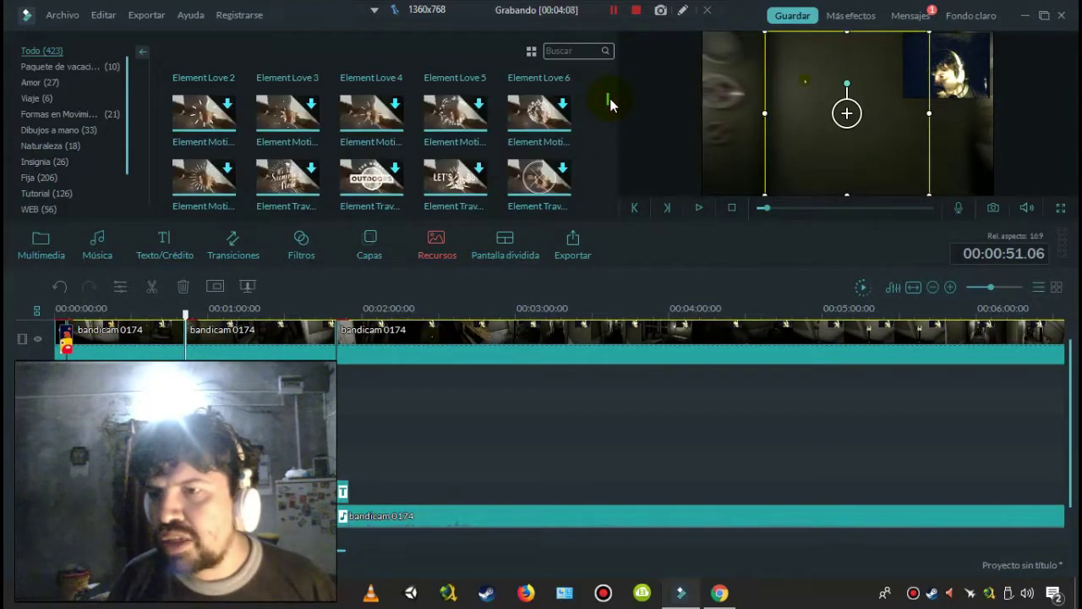
{"action": "scroll", "coordinate": [610, 98], "scroll_direction": "down", "scroll_amount": 2}
{"action": "scroll", "coordinate": [610, 99], "scroll_direction": "down", "scroll_amount": 2}
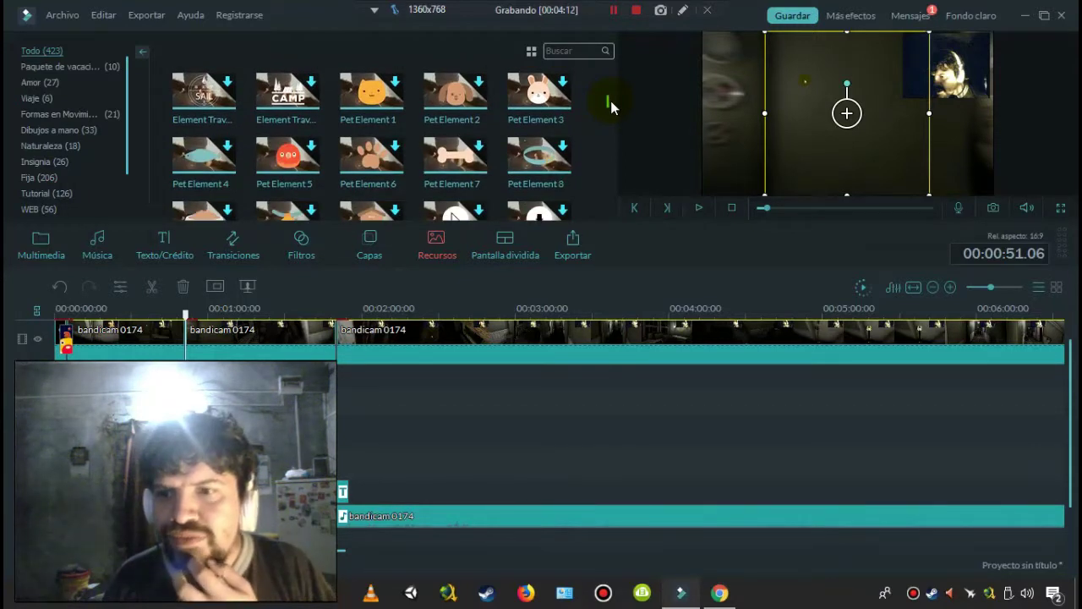
{"action": "scroll", "coordinate": [611, 102], "scroll_direction": "down", "scroll_amount": 8}
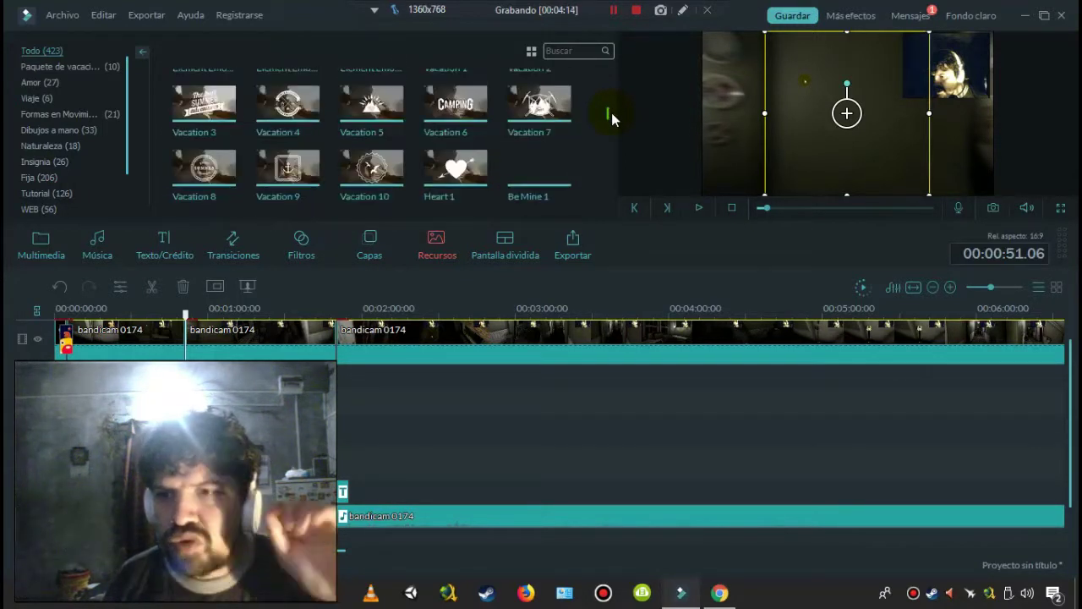
{"action": "scroll", "coordinate": [612, 112], "scroll_direction": "down", "scroll_amount": 1}
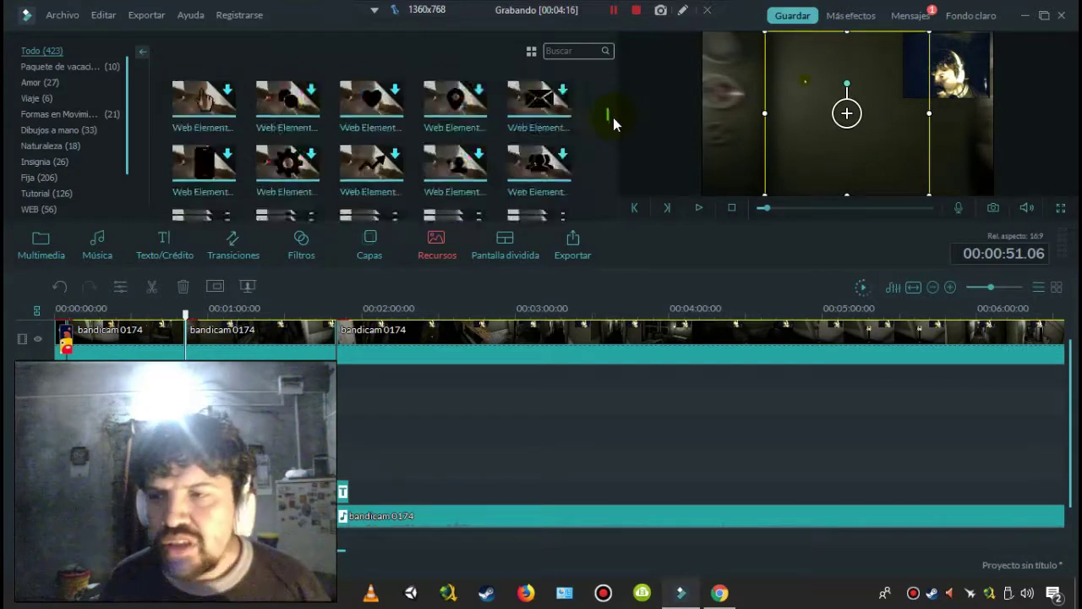
{"action": "scroll", "coordinate": [613, 122], "scroll_direction": "up", "scroll_amount": 5}
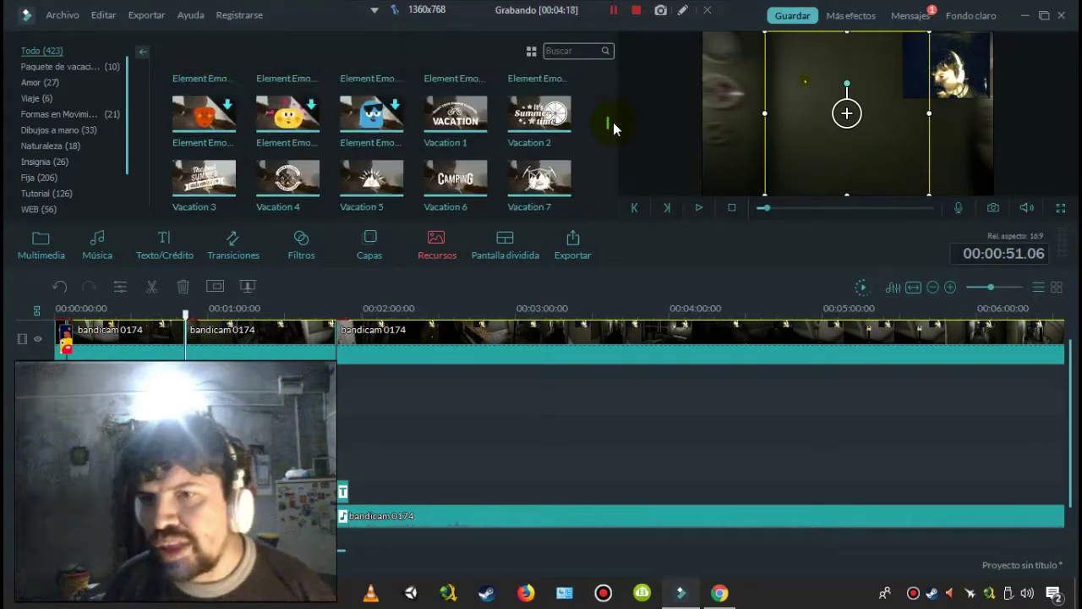
{"action": "scroll", "coordinate": [615, 118], "scroll_direction": "up", "scroll_amount": 4}
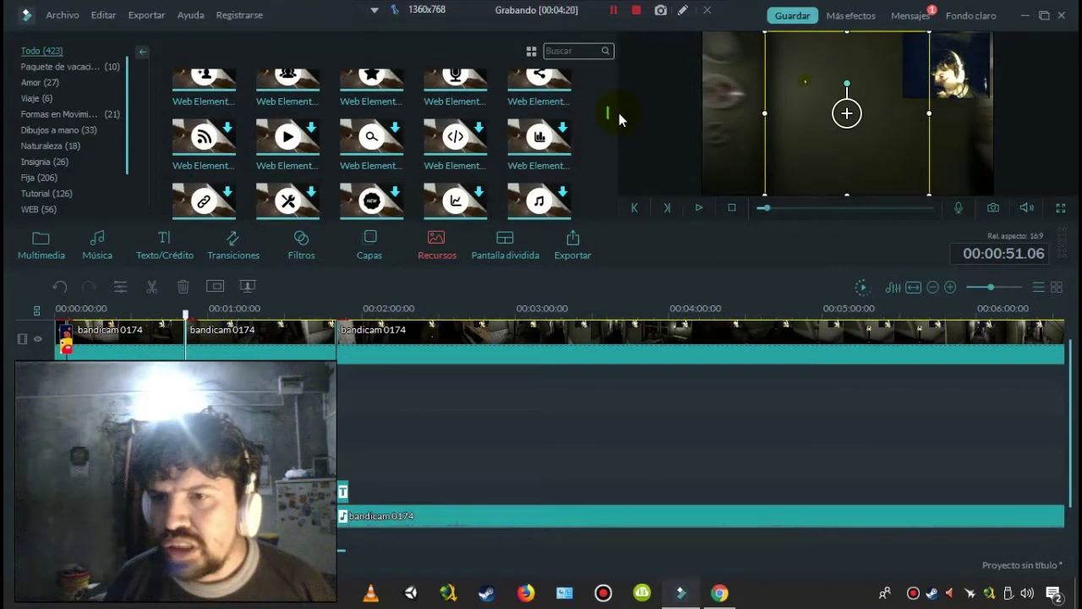
{"action": "scroll", "coordinate": [620, 113], "scroll_direction": "down", "scroll_amount": 3}
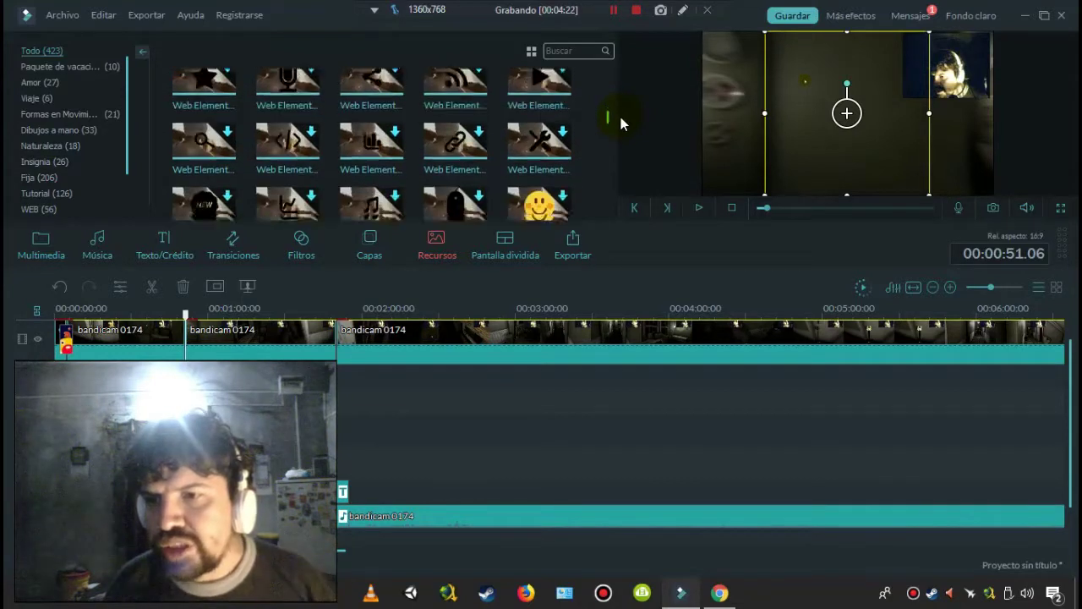
{"action": "scroll", "coordinate": [621, 118], "scroll_direction": "down", "scroll_amount": 1}
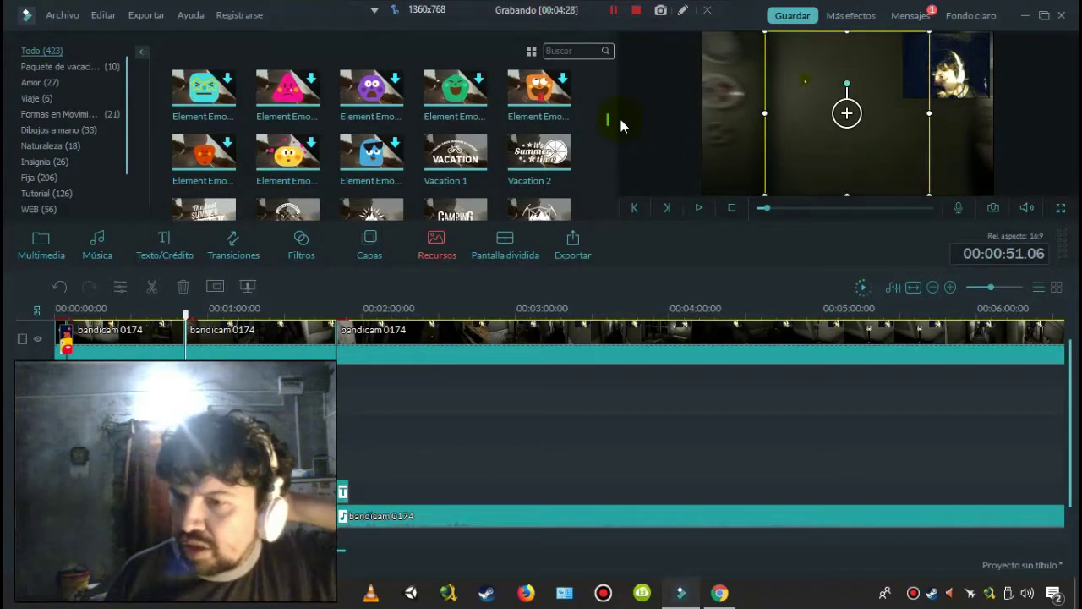
{"action": "scroll", "coordinate": [621, 119], "scroll_direction": "down", "scroll_amount": 1}
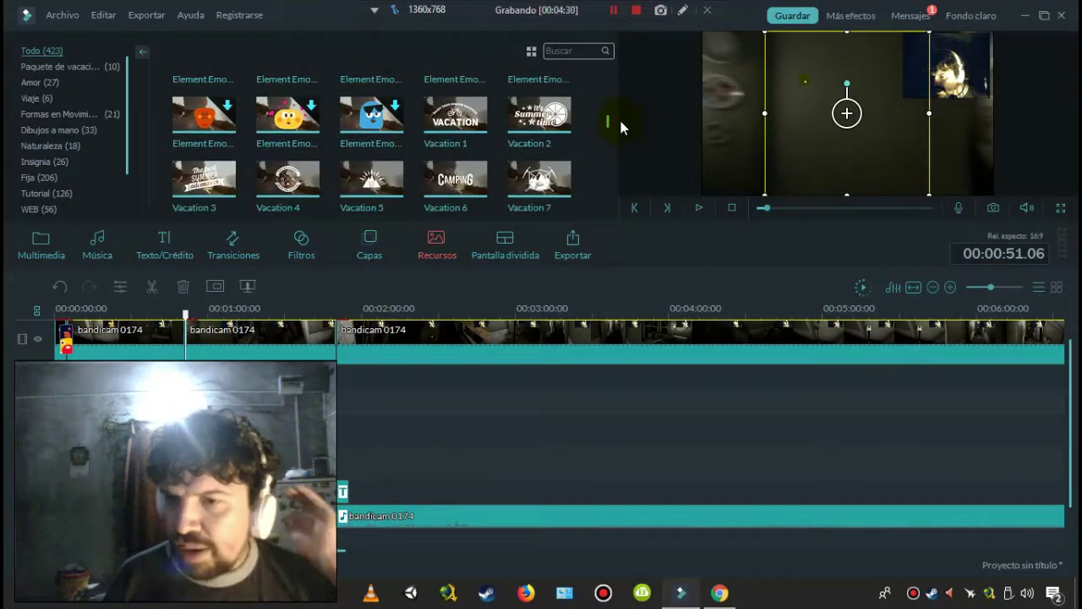
{"action": "scroll", "coordinate": [621, 121], "scroll_direction": "down", "scroll_amount": 2}
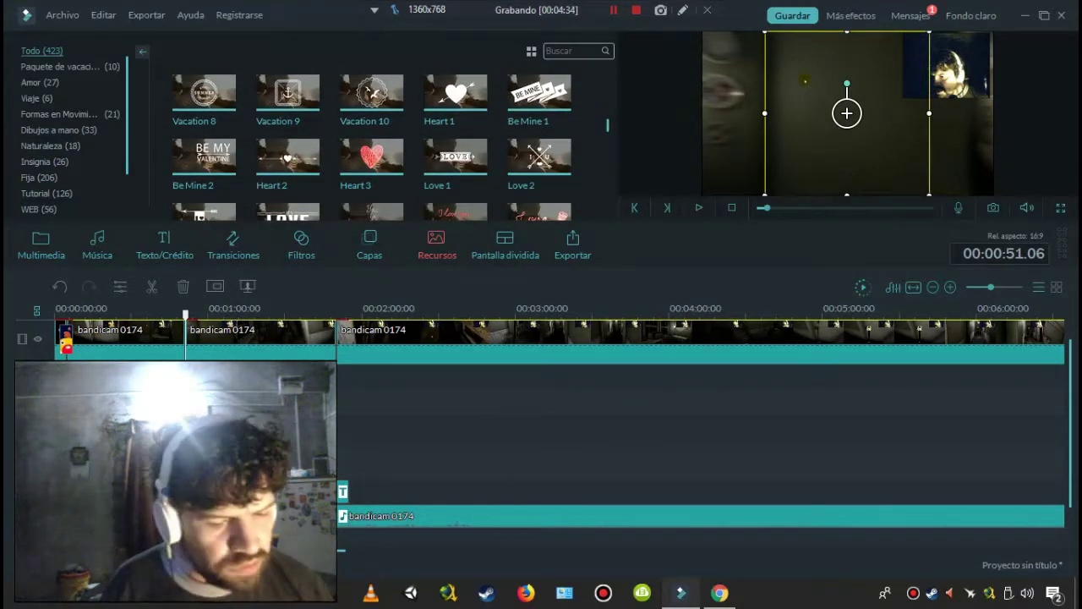
{"action": "key", "text": "Delete"}
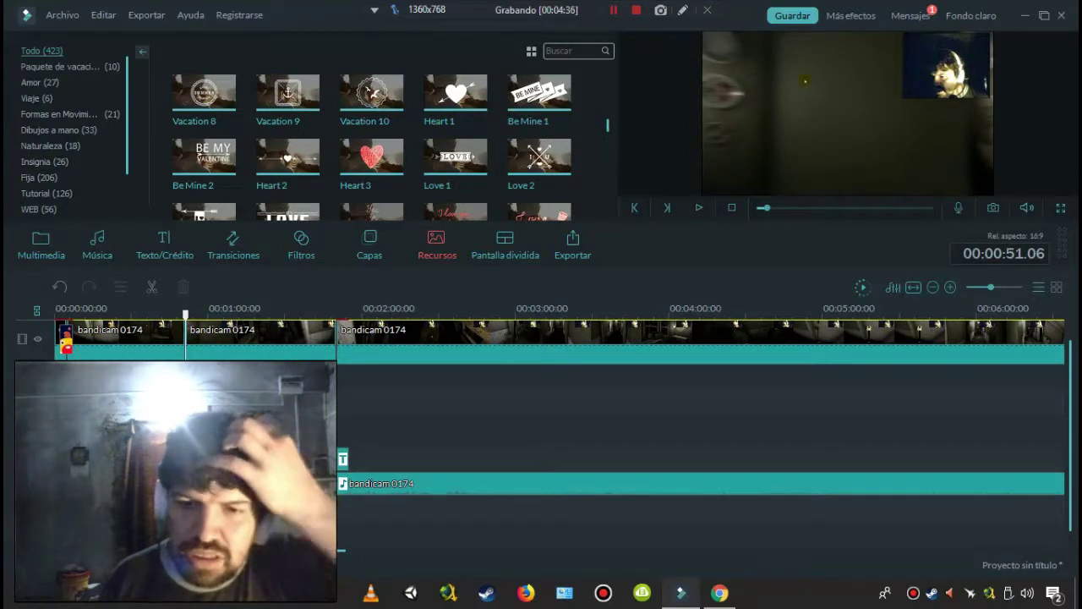
- Open Pantalla dividida, scroll the templates, and preview the second split-screen template
{"action": "left_click", "coordinate": [496, 256]}
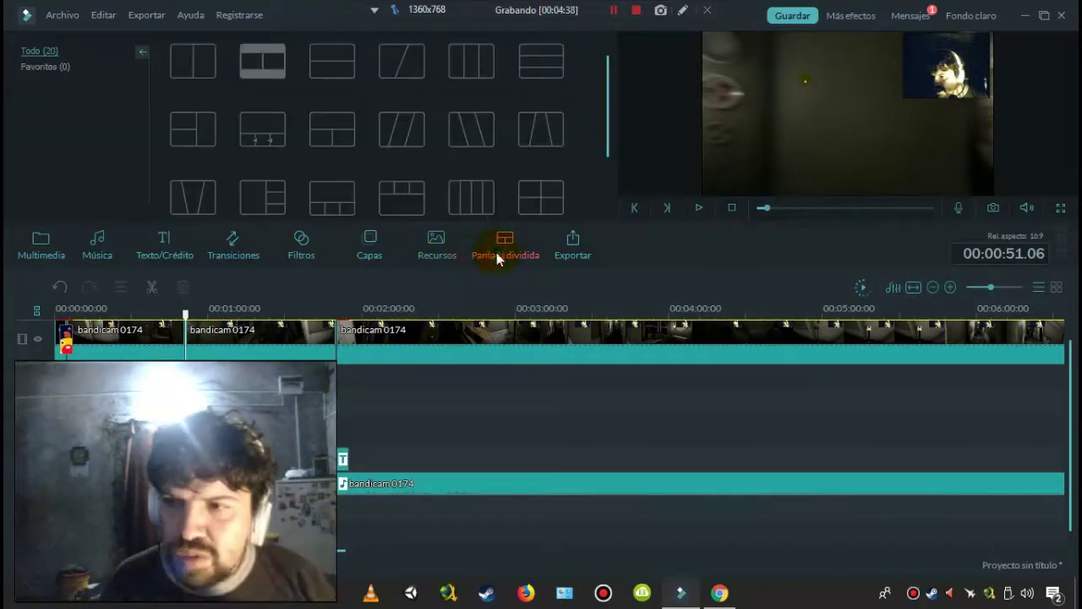
{"action": "left_click_drag", "start_coordinate": [601, 85], "coordinate": [605, 35]}
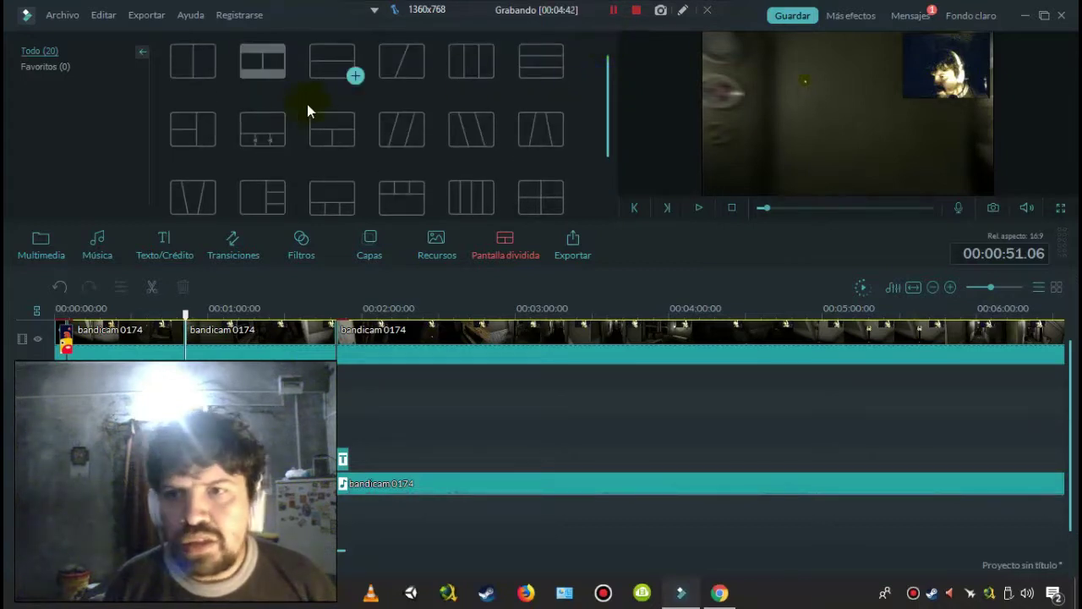
{"action": "left_click", "coordinate": [263, 73]}
- Put the second clip in split-screen zone 1 and the first clip in zone 2
{"action": "double_click", "coordinate": [263, 73]}
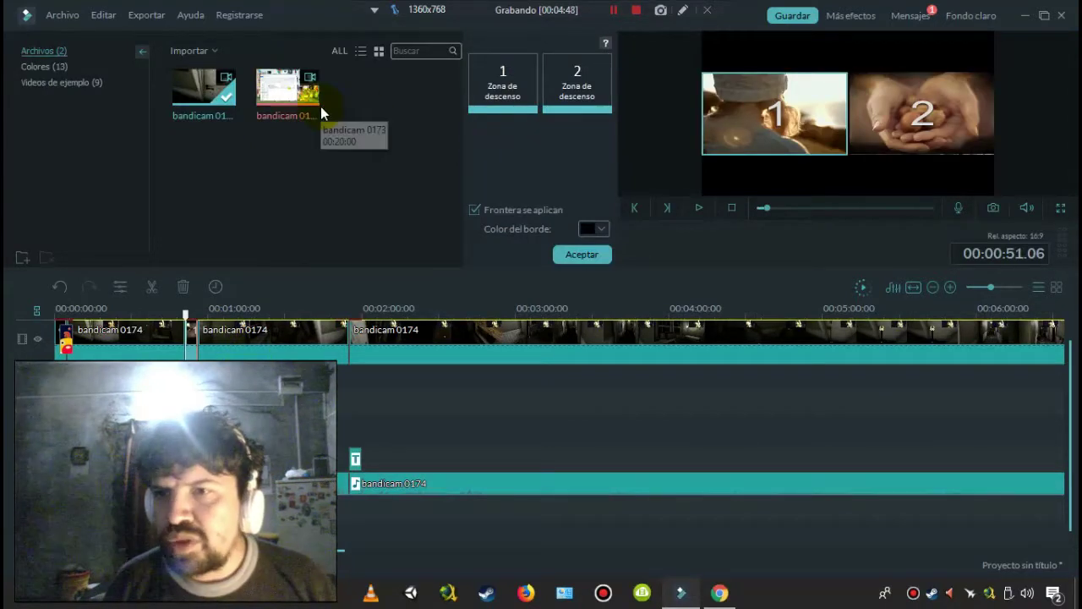
{"action": "left_click_drag", "start_coordinate": [301, 100], "coordinate": [507, 97]}
{"action": "left_click_drag", "start_coordinate": [334, 128], "coordinate": [503, 84]}
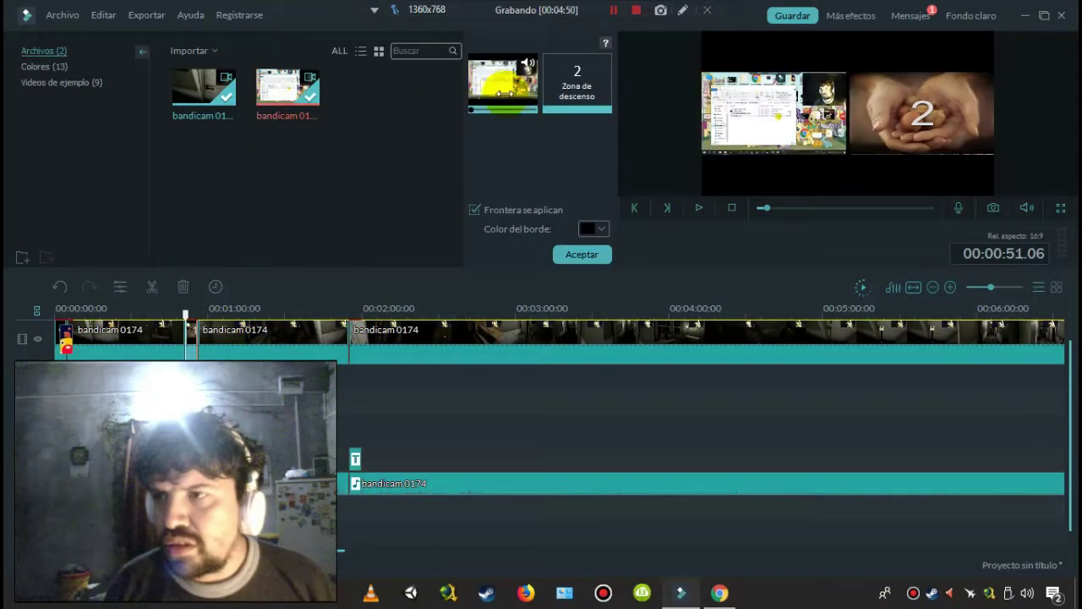
{"action": "left_click_drag", "start_coordinate": [203, 88], "coordinate": [569, 74]}
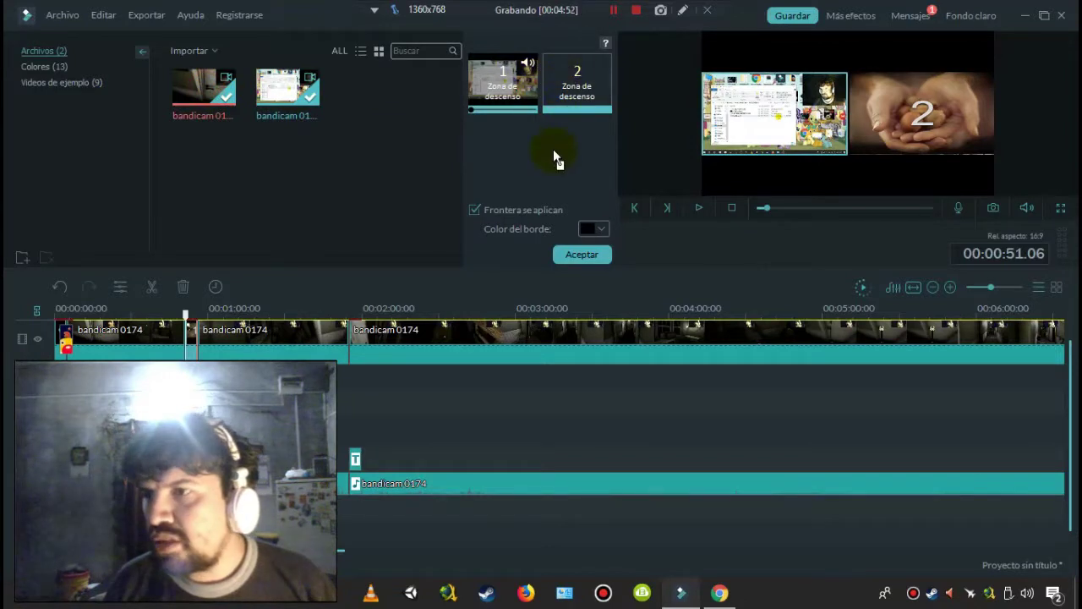
{"action": "left_click_drag", "start_coordinate": [556, 157], "coordinate": [552, 177]}
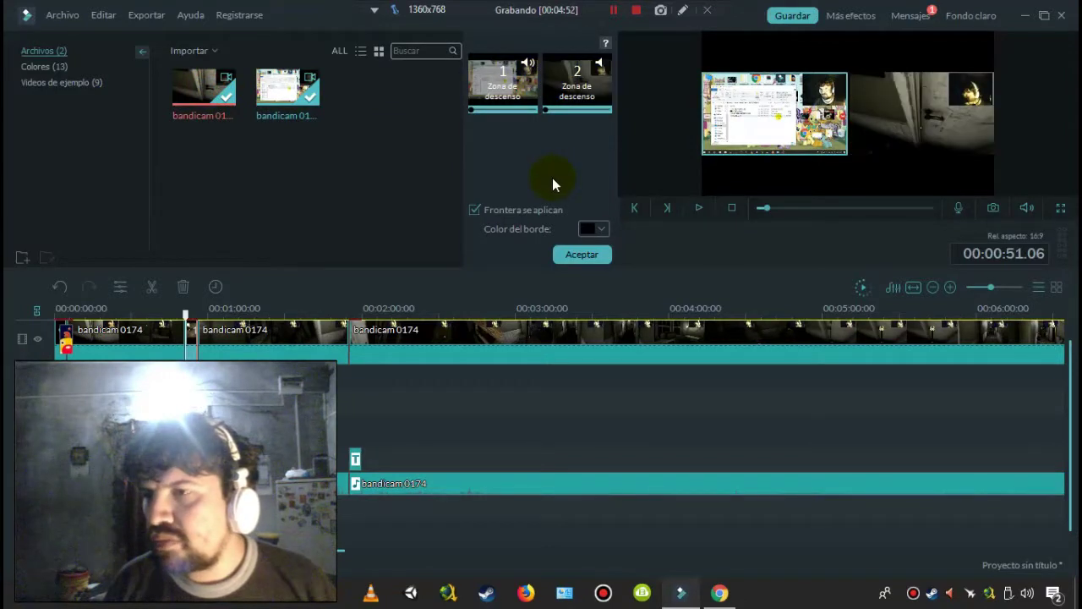
- Play and stop the split-screen preview, then confirm with Aceptar
{"action": "left_click", "coordinate": [700, 208]}
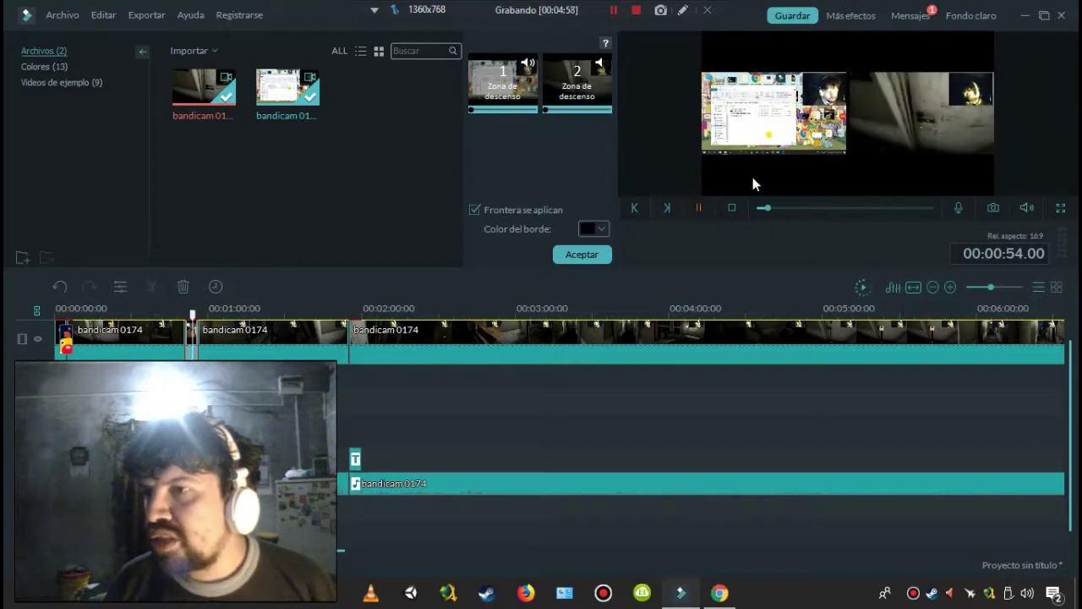
{"action": "left_click", "coordinate": [724, 183]}
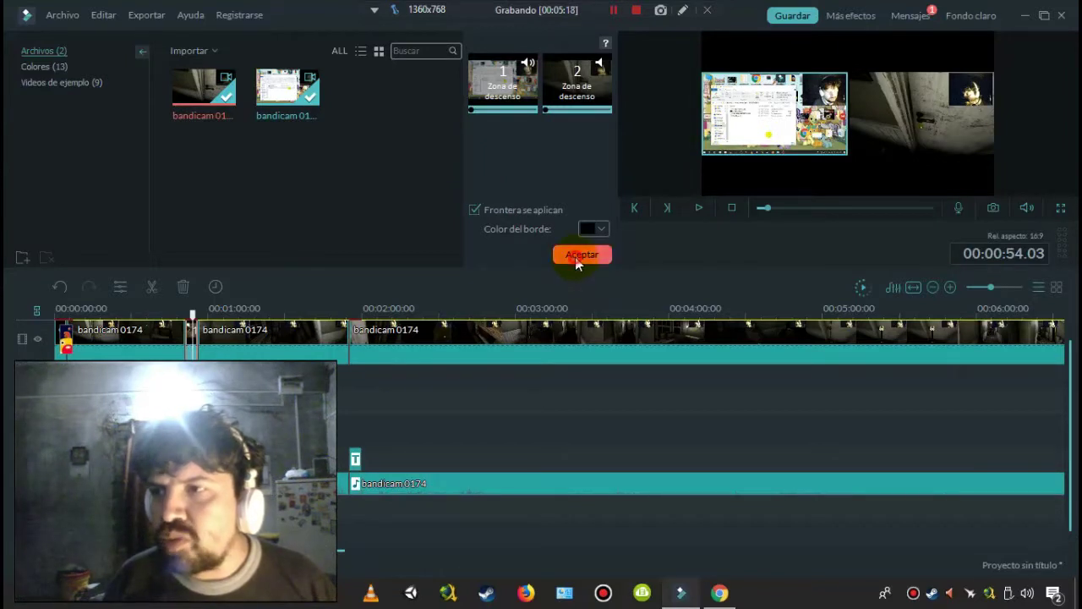
{"action": "left_click", "coordinate": [580, 257]}
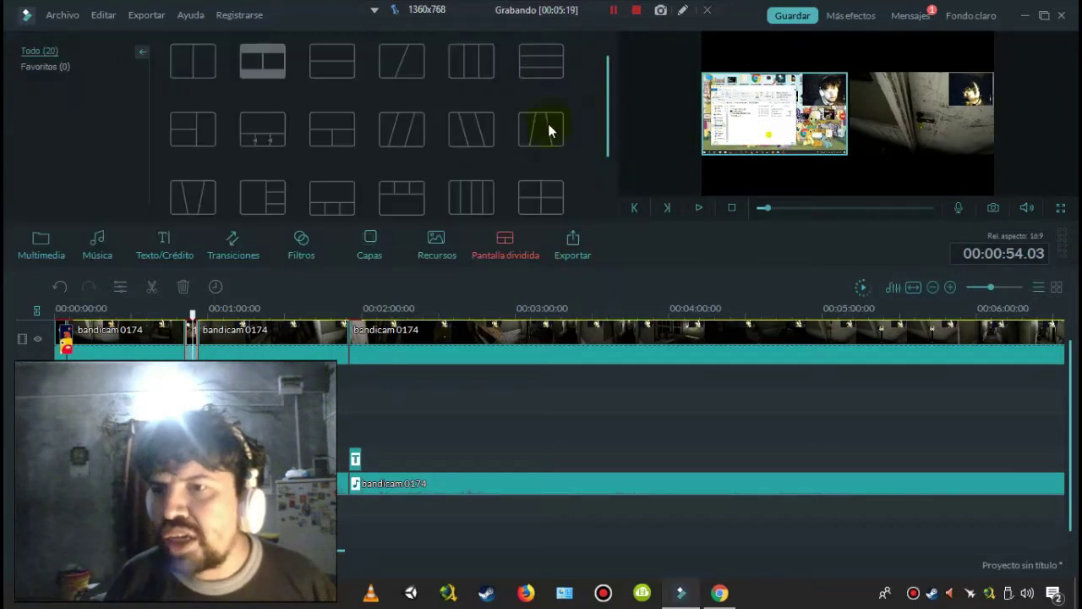
- Try the 3-cell, 4-cell and 3 Screen D layouts, then choose the two-panel stacked layout
{"action": "left_click", "coordinate": [318, 145]}
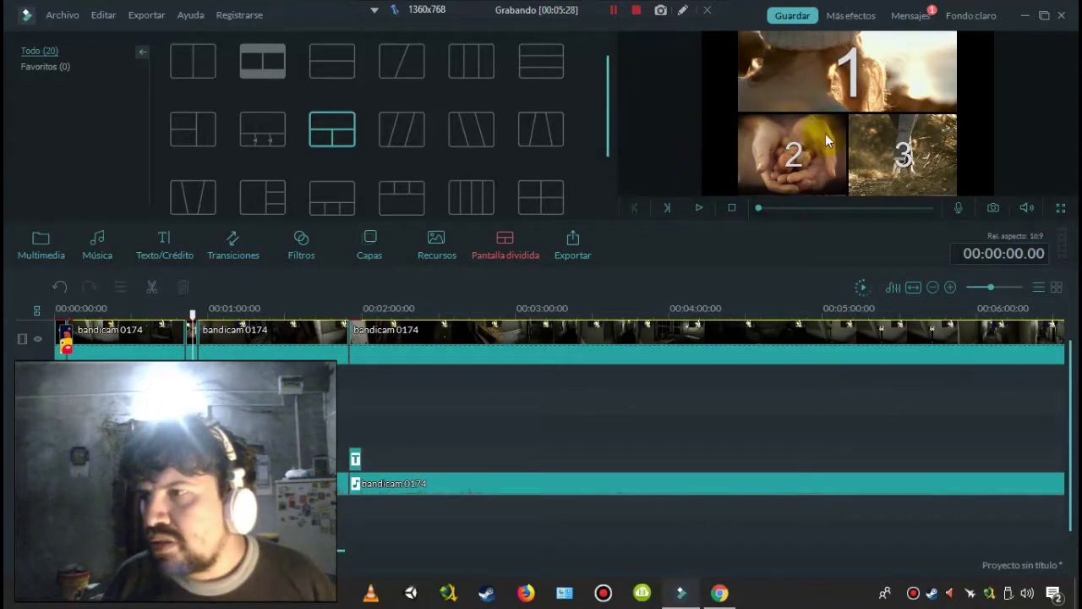
{"action": "left_click", "coordinate": [541, 199]}
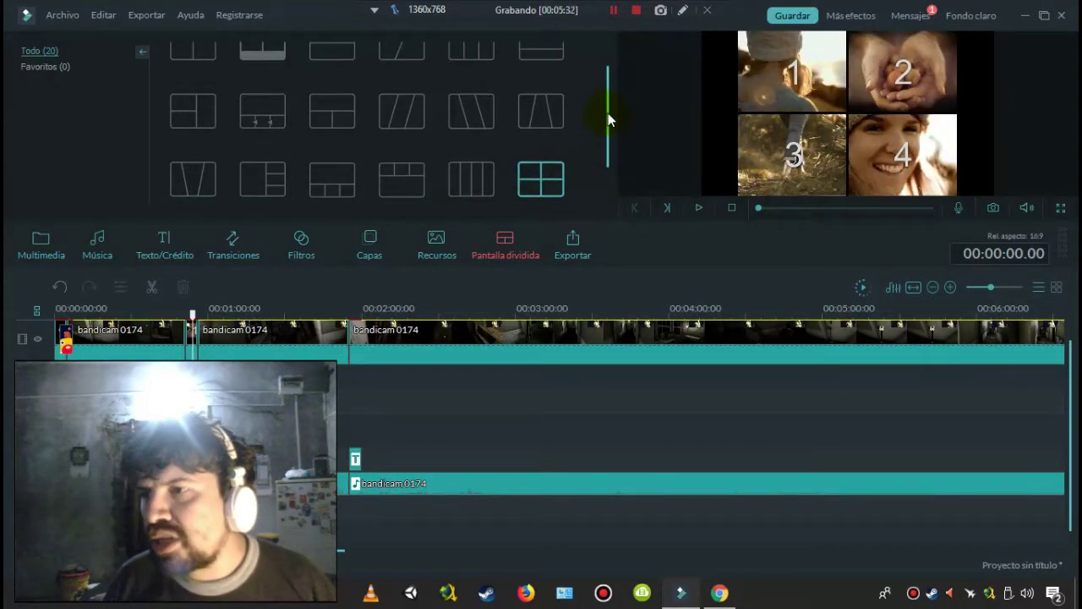
{"action": "scroll", "coordinate": [610, 106], "scroll_direction": "up", "scroll_amount": 1}
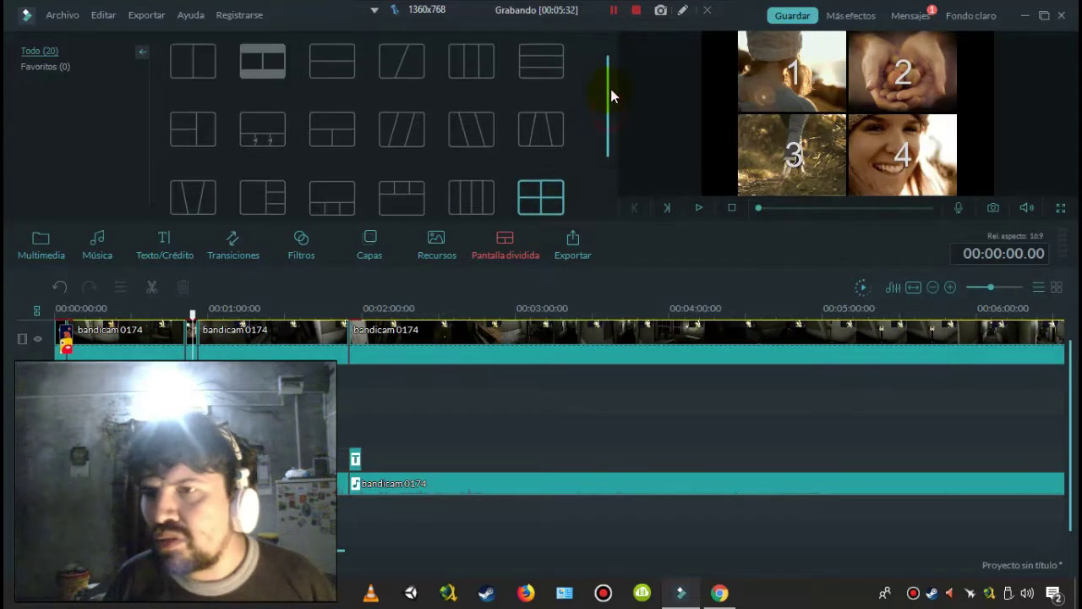
{"action": "left_click", "coordinate": [325, 136]}
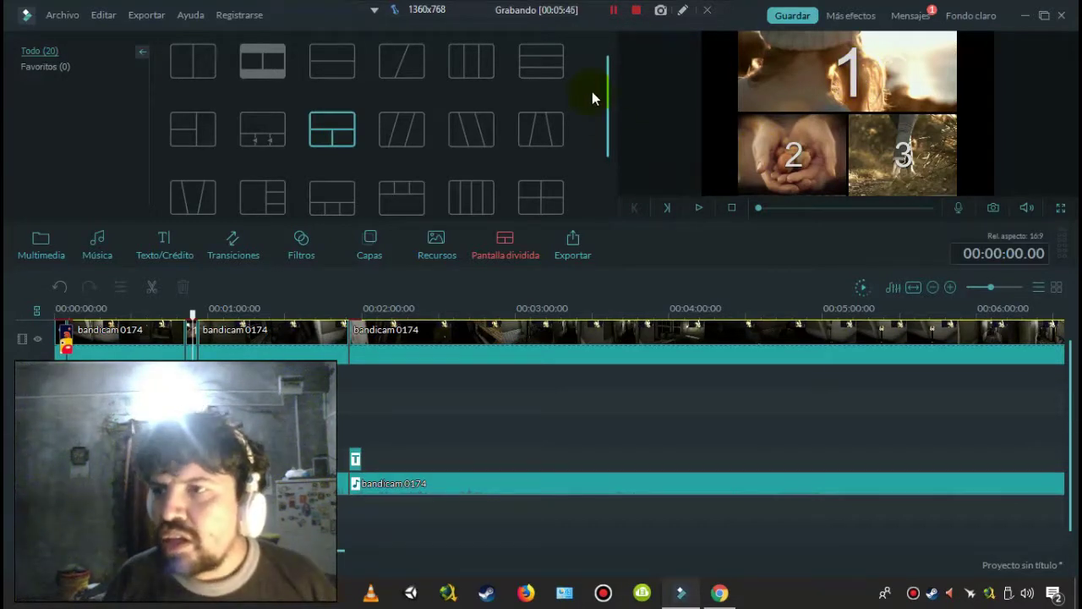
{"action": "mouse_move", "coordinate": [606, 83]}
{"action": "left_mouse_down"}
{"action": "mouse_move", "coordinate": [607, 109]}
{"action": "mouse_move", "coordinate": [611, 65]}
{"action": "left_mouse_up"}
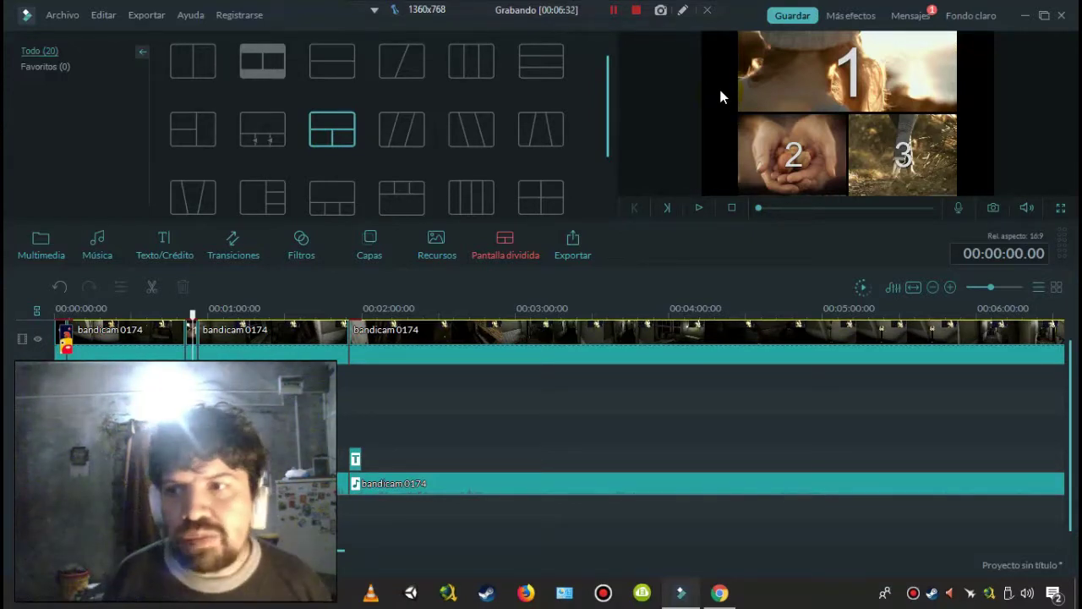
{"action": "mouse_move", "coordinate": [610, 110]}
{"action": "left_mouse_down"}
{"action": "mouse_move", "coordinate": [610, 171]}
{"action": "mouse_move", "coordinate": [616, 105]}
{"action": "left_mouse_up"}
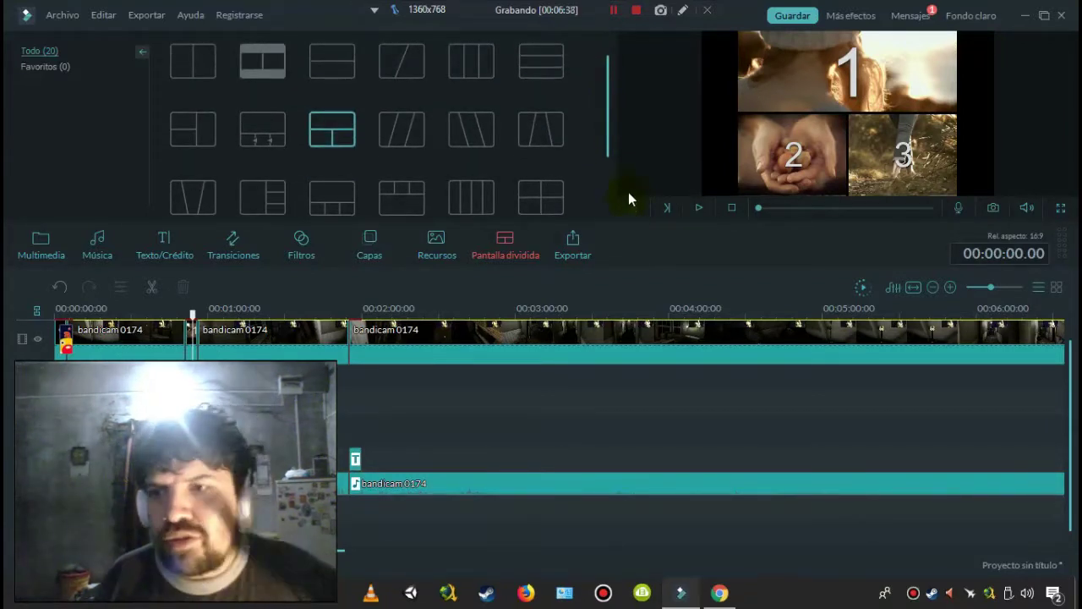
{"action": "left_click", "coordinate": [342, 62]}
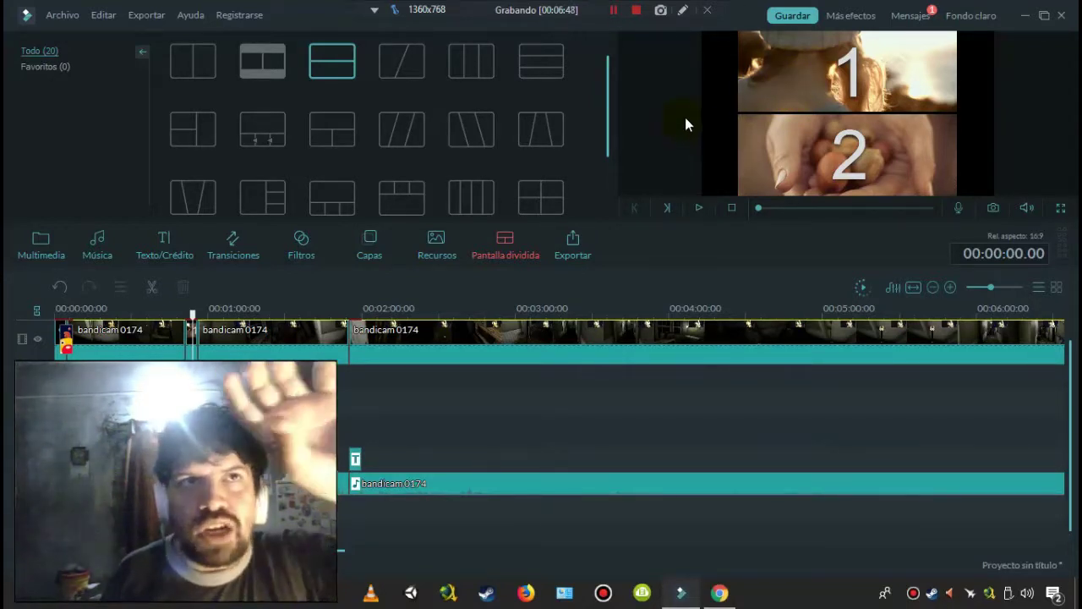
- Open the Mezclador de audio showing Video, Audio and Música channels at 0.0 dB
{"action": "left_click", "coordinate": [795, 159]}
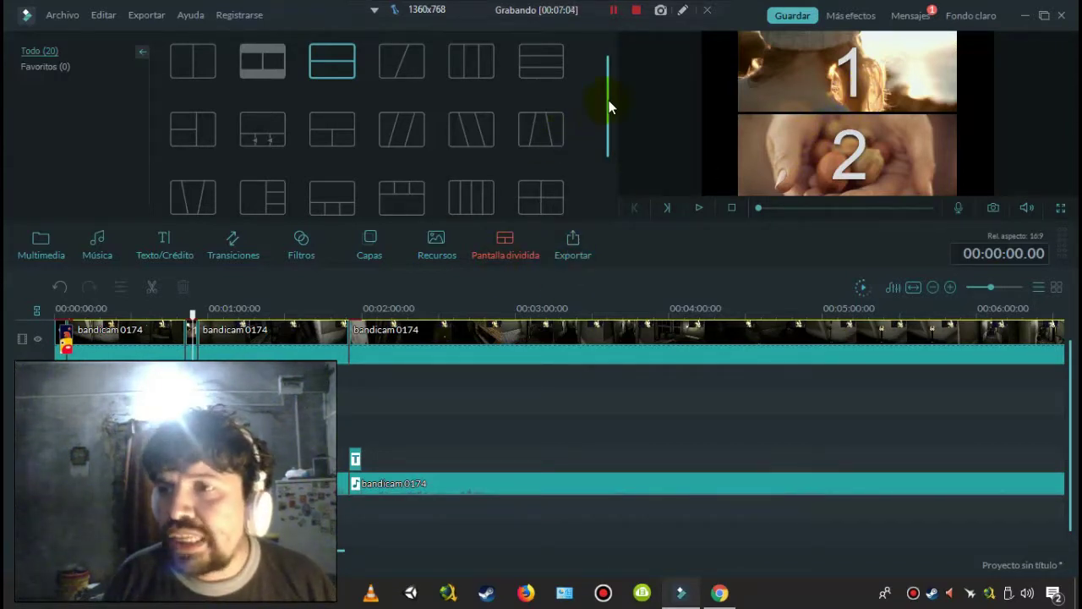
{"action": "scroll", "coordinate": [606, 141], "scroll_direction": "down", "scroll_amount": 1}
{"action": "scroll", "coordinate": [571, 94], "scroll_direction": "up", "scroll_amount": 1}
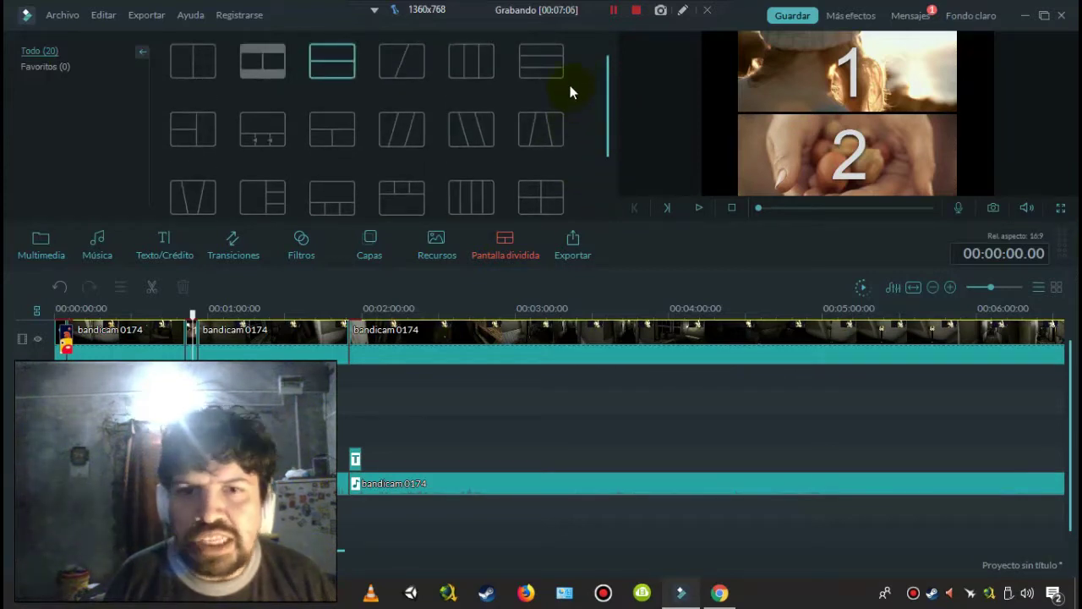
{"action": "left_click", "coordinate": [569, 83]}
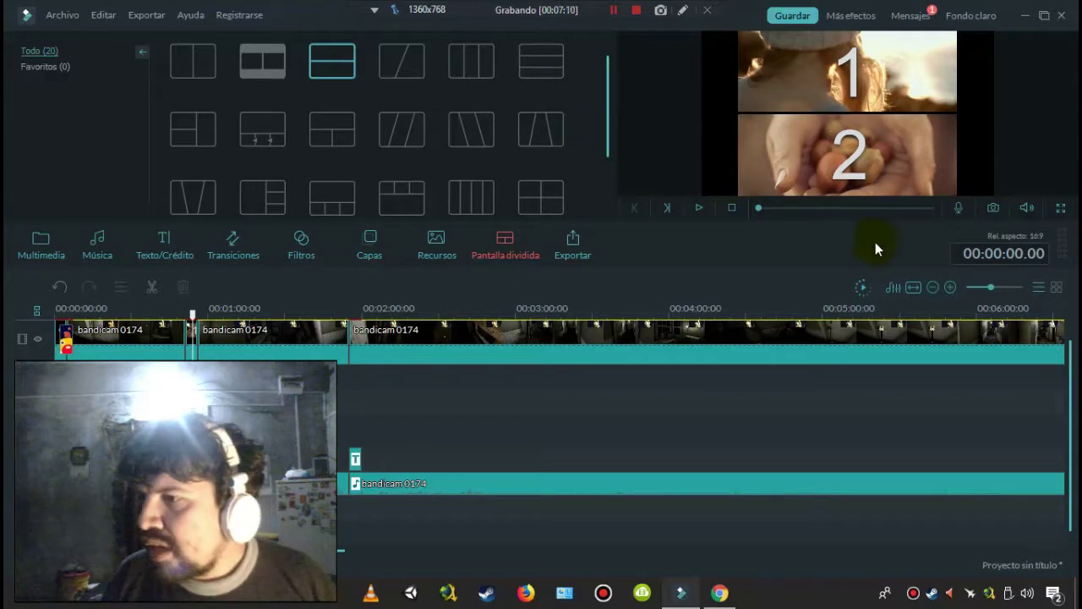
{"action": "left_click", "coordinate": [894, 288]}
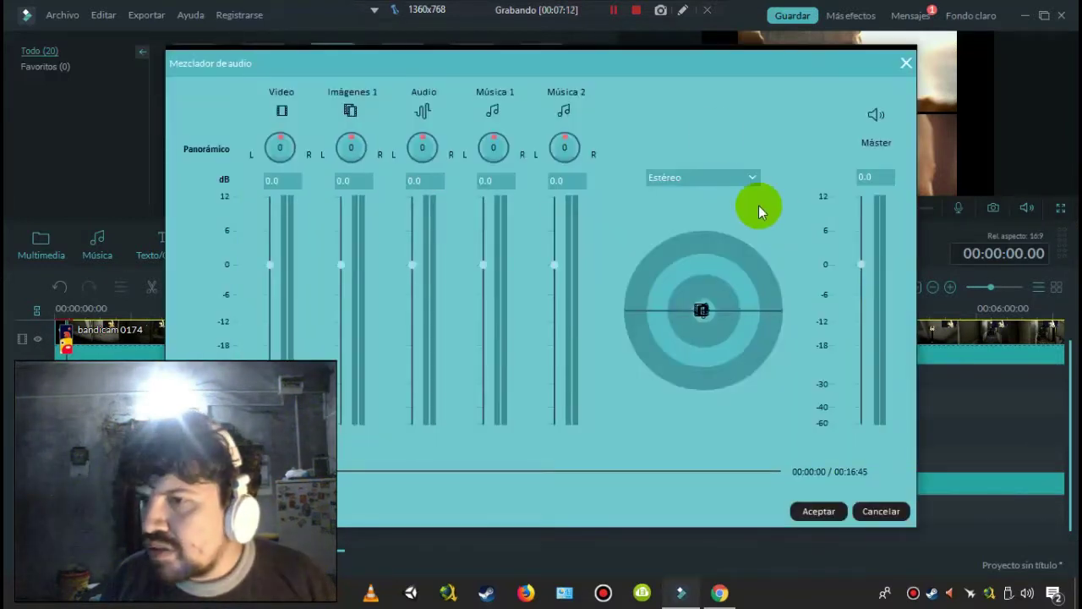
{"action": "left_click_drag", "start_coordinate": [423, 66], "coordinate": [457, 76]}
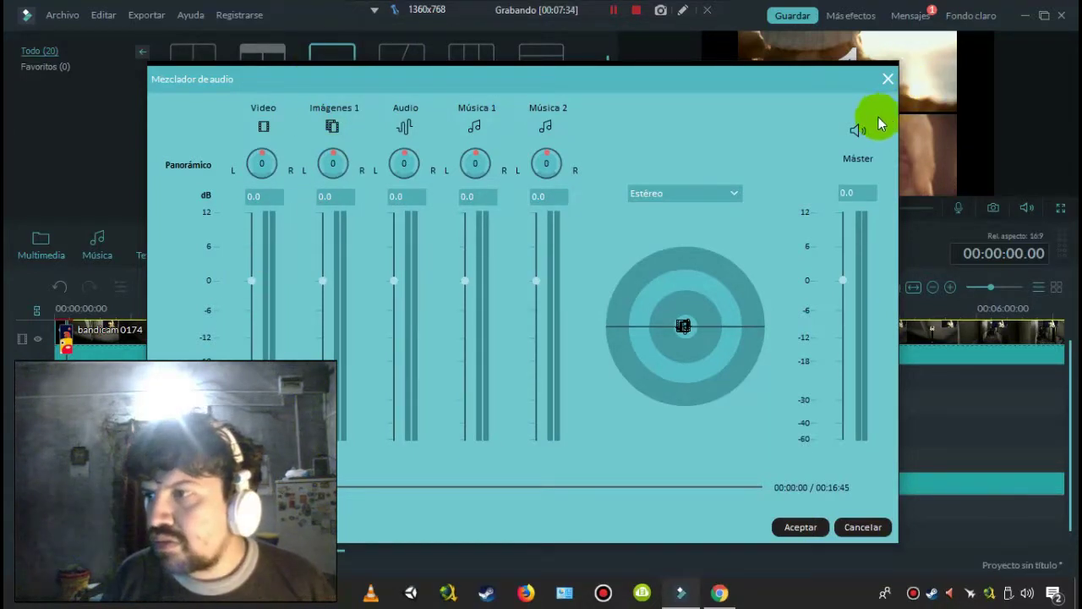
{"action": "left_click_drag", "start_coordinate": [831, 267], "coordinate": [833, 312]}
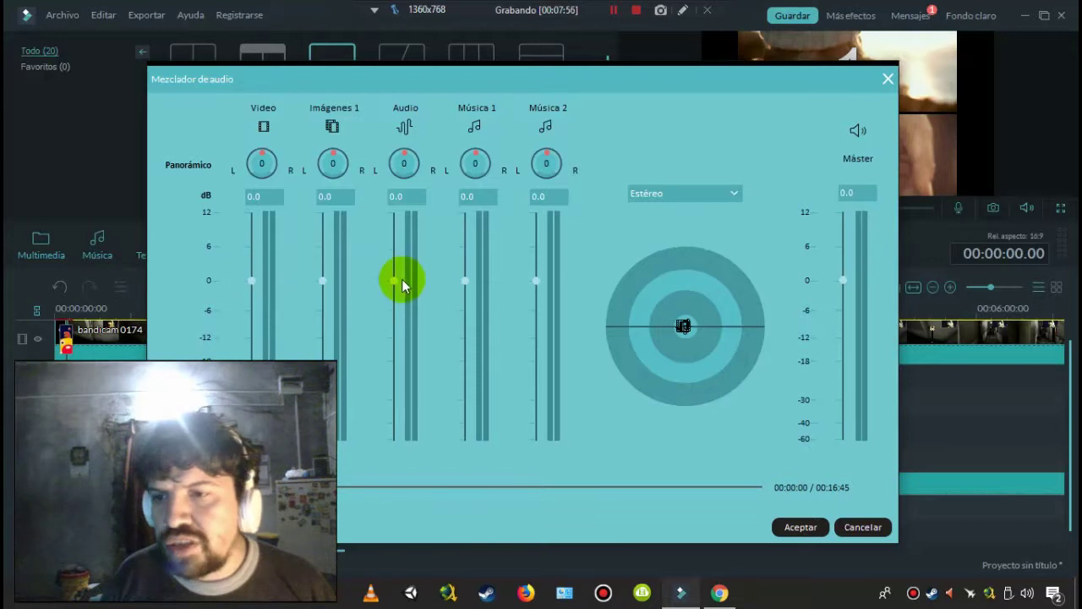
- Pull the Video channel fader down and settle it at -12.2 dB
{"action": "left_click_drag", "start_coordinate": [393, 288], "coordinate": [394, 288]}
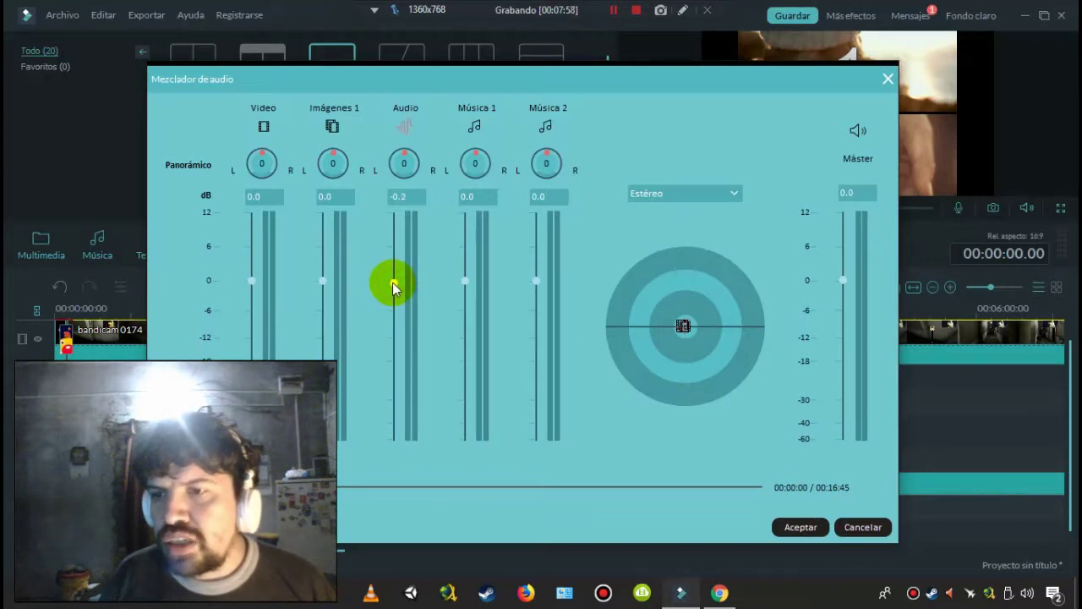
{"action": "left_click_drag", "start_coordinate": [251, 280], "coordinate": [251, 439]}
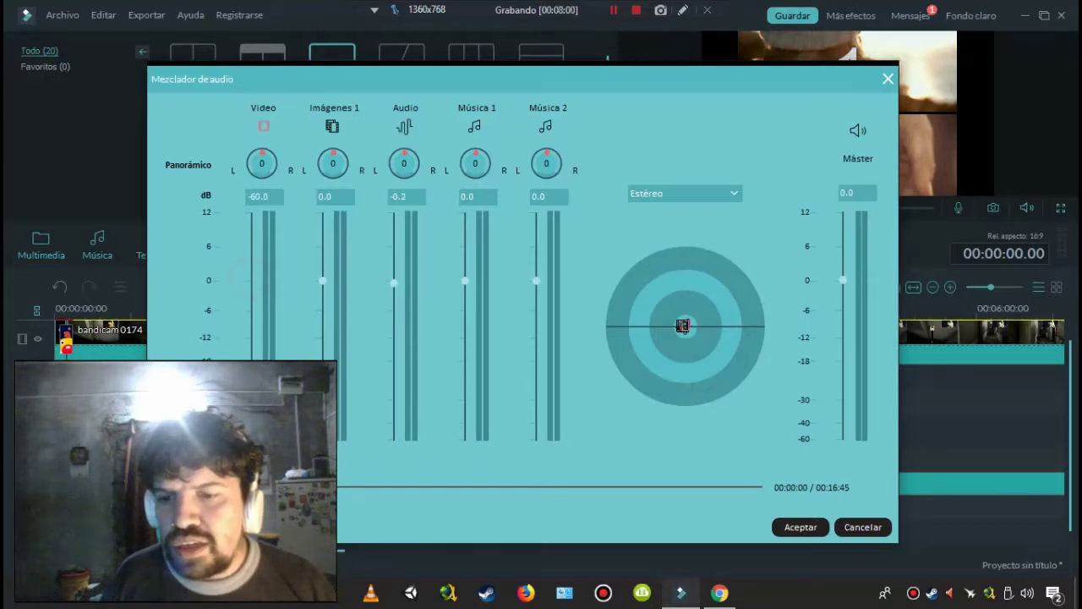
{"action": "left_click", "coordinate": [397, 394]}
{"action": "left_click", "coordinate": [247, 348]}
{"action": "left_click_drag", "start_coordinate": [249, 350], "coordinate": [250, 345]}
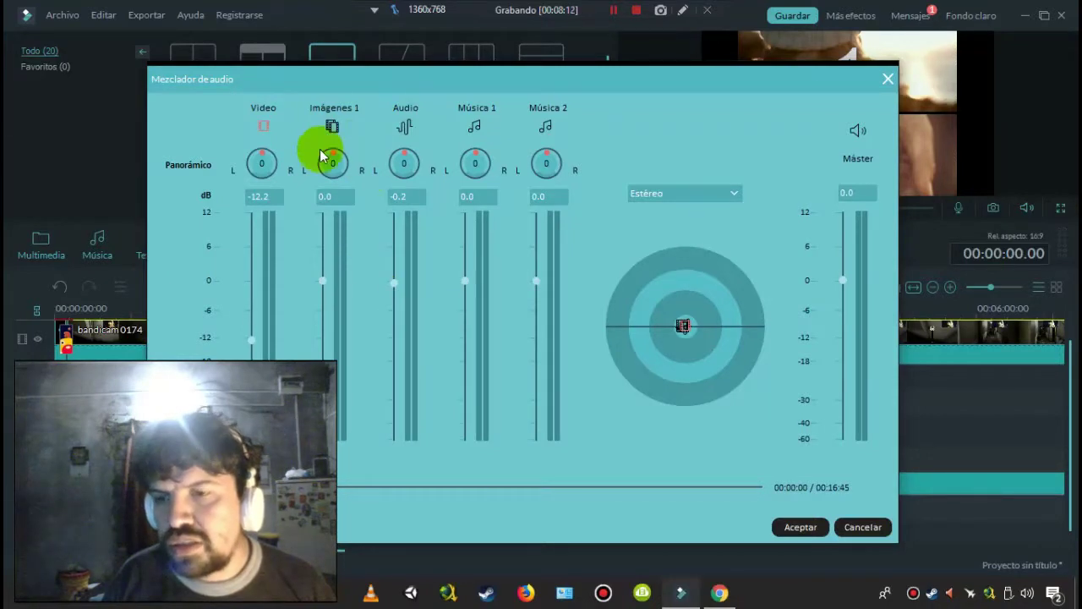
- Pan Audio to 7, set Música 1 to 0.2 dB, and lower Audio to -5.2 dB
{"action": "left_click", "coordinate": [402, 166]}
{"action": "left_click_drag", "start_coordinate": [402, 166], "coordinate": [404, 133]}
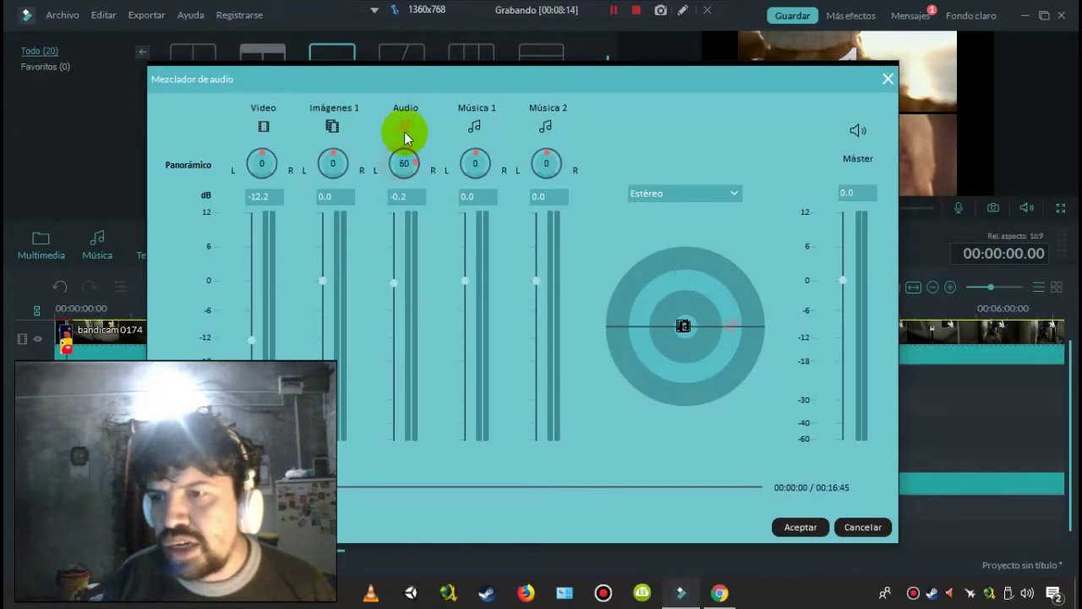
{"action": "mouse_move", "coordinate": [406, 221]}
{"action": "left_mouse_down"}
{"action": "mouse_move", "coordinate": [380, 150]}
{"action": "mouse_move", "coordinate": [403, 164]}
{"action": "mouse_move", "coordinate": [407, 211]}
{"action": "mouse_move", "coordinate": [411, 135]}
{"action": "mouse_move", "coordinate": [404, 164]}
{"action": "left_mouse_up"}
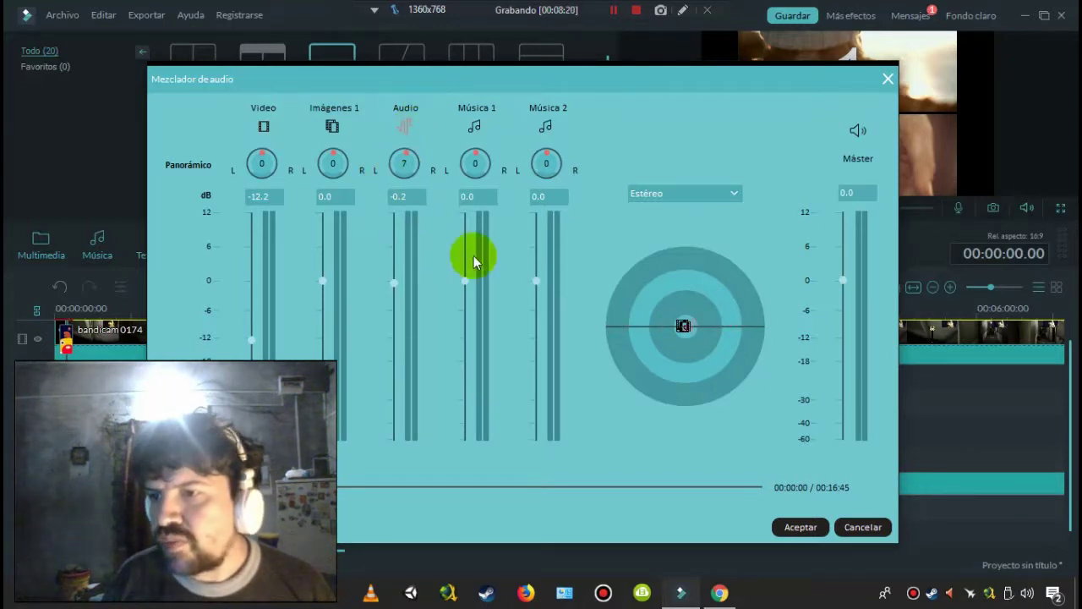
{"action": "left_click_drag", "start_coordinate": [465, 283], "coordinate": [466, 250]}
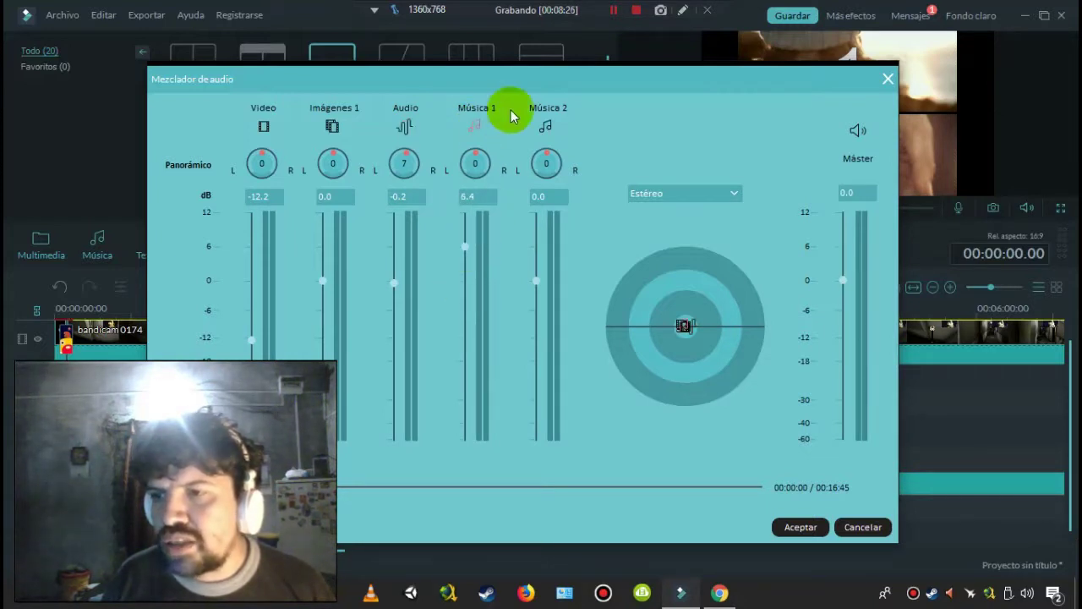
{"action": "left_click_drag", "start_coordinate": [471, 245], "coordinate": [468, 282]}
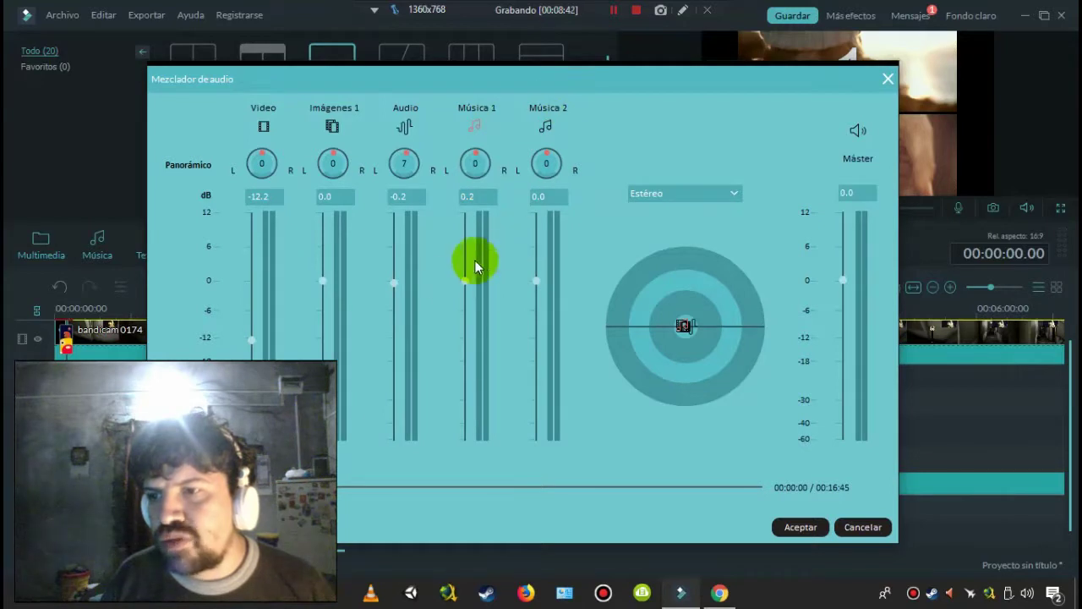
{"action": "left_click", "coordinate": [462, 278]}
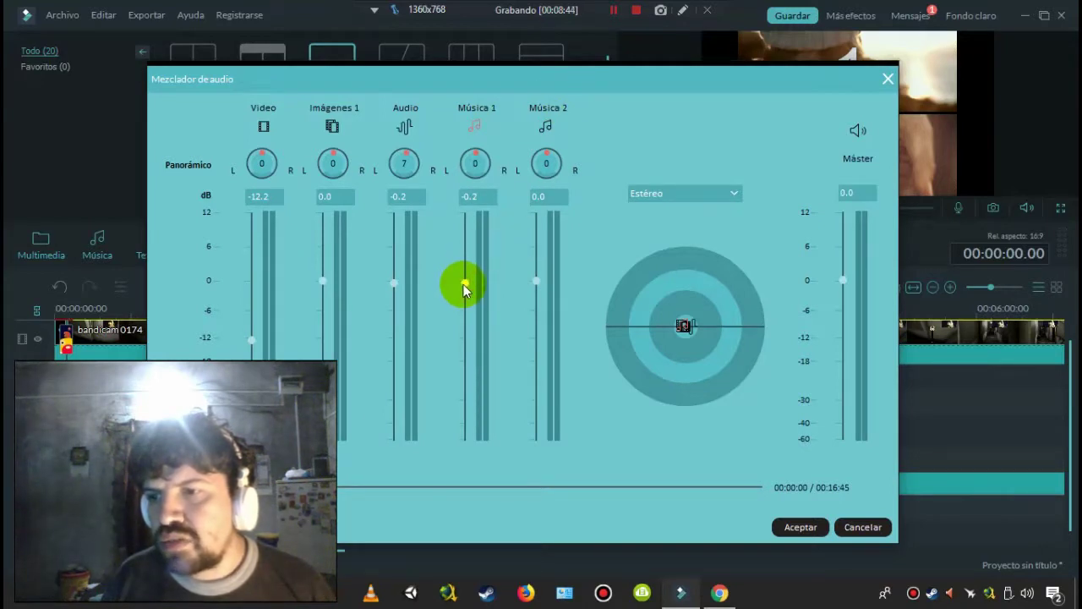
{"action": "left_click", "coordinate": [464, 282]}
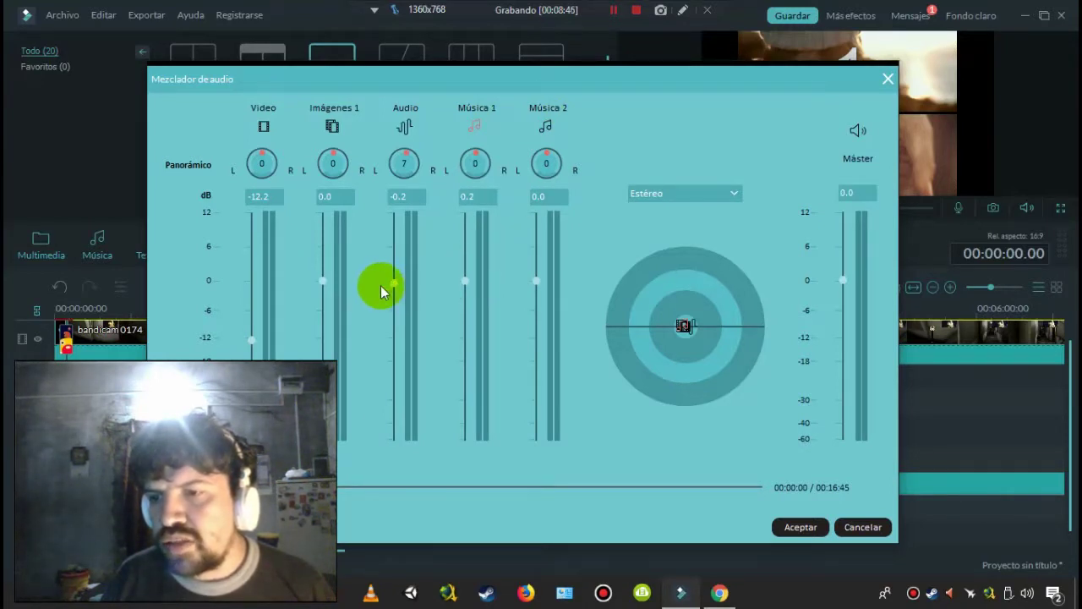
{"action": "left_click_drag", "start_coordinate": [389, 284], "coordinate": [392, 309]}
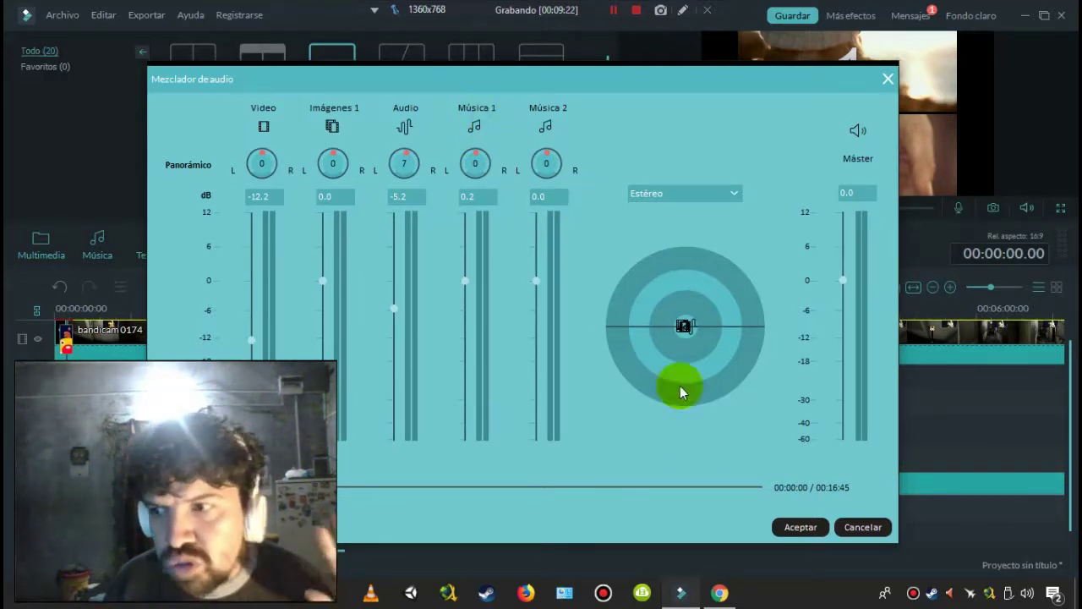
- Apply the mix settings and close the audio mixer to return to the bandicam 0174 timeline
{"action": "left_click", "coordinate": [799, 525]}
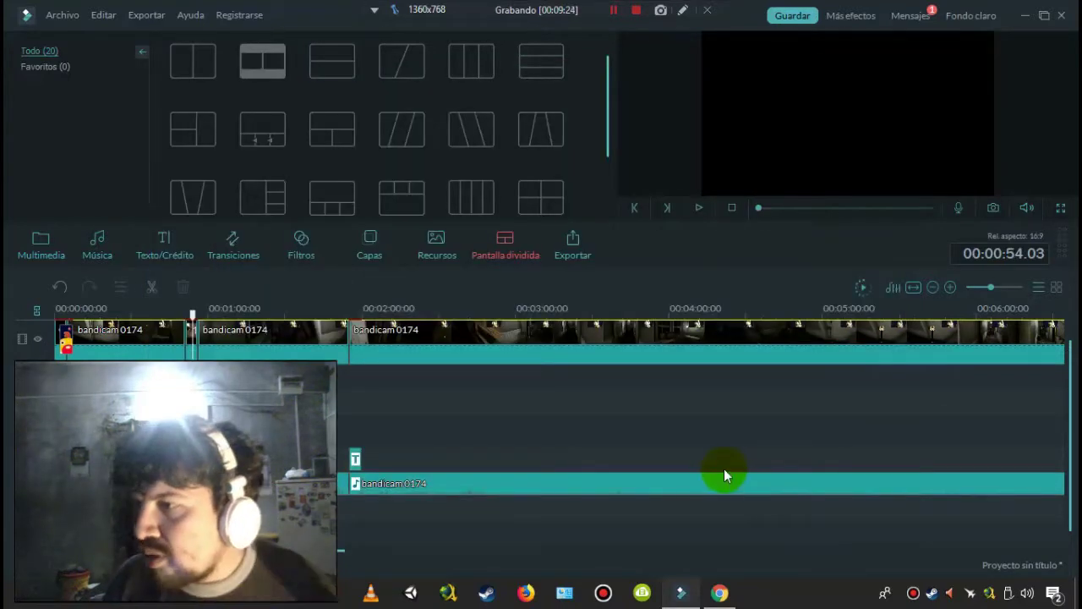
- Zoom the timeline to fit the whole project, then open the MP4 export settings
{"action": "left_click", "coordinate": [915, 290]}
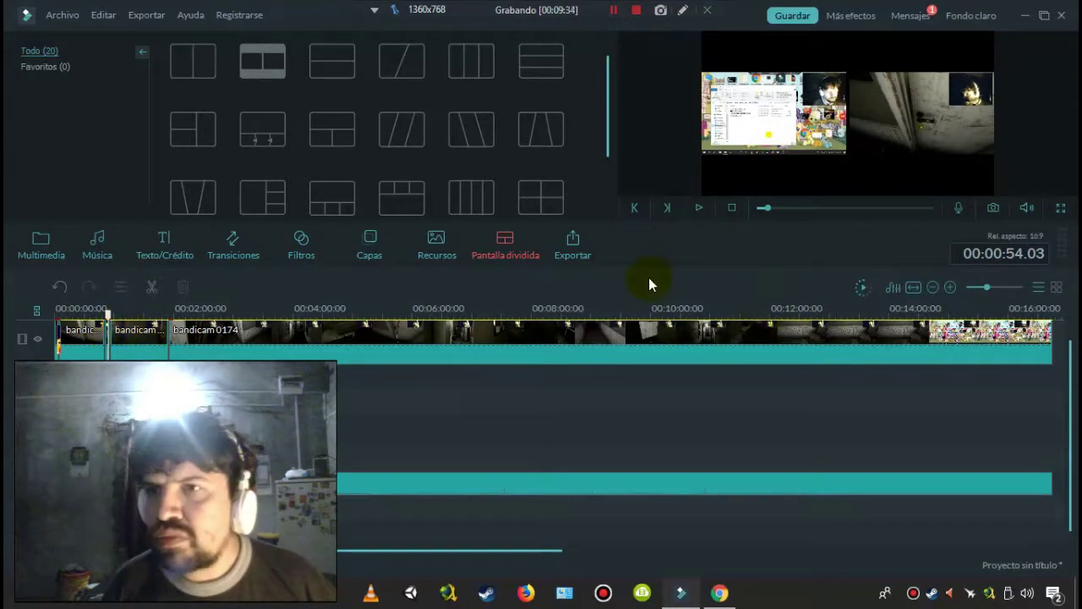
{"action": "left_click", "coordinate": [574, 243]}
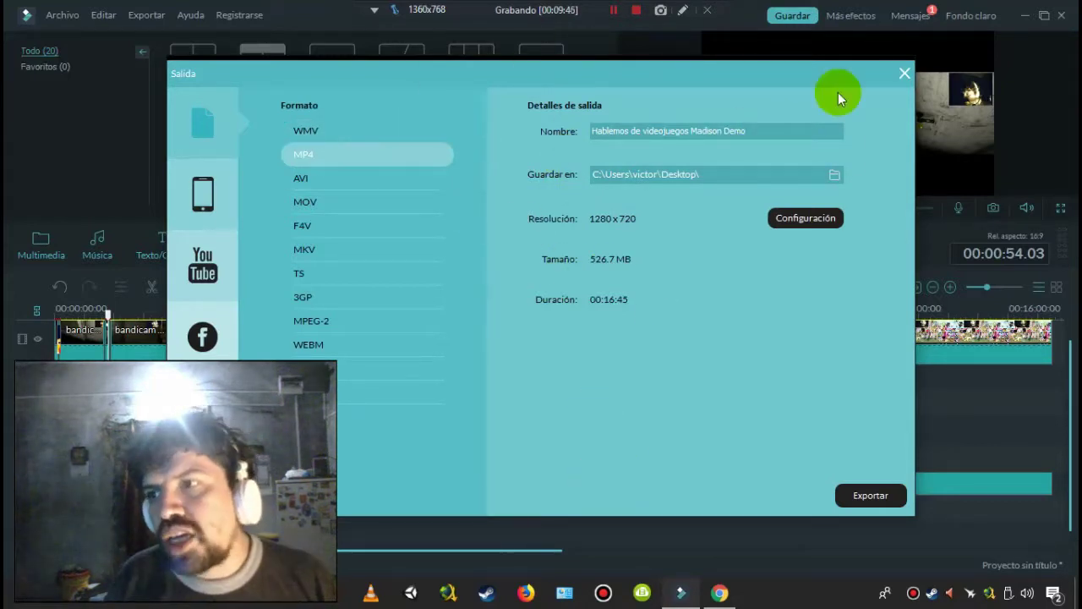
- Switch the export to YouTube upload, try the category list, and start the YouTube sign-in
{"action": "left_click", "coordinate": [172, 263]}
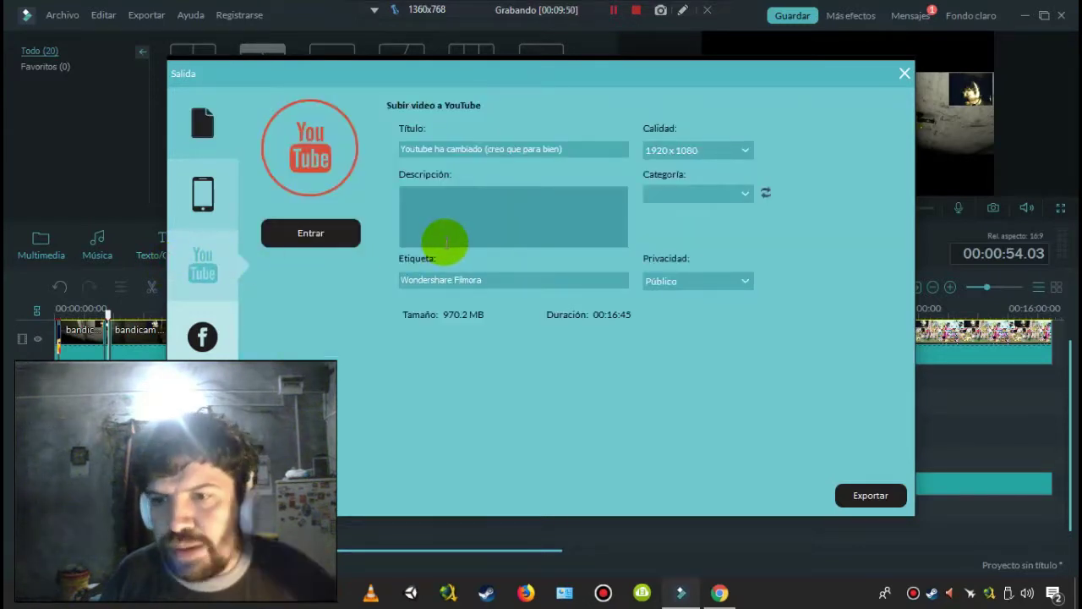
{"action": "left_click", "coordinate": [342, 237]}
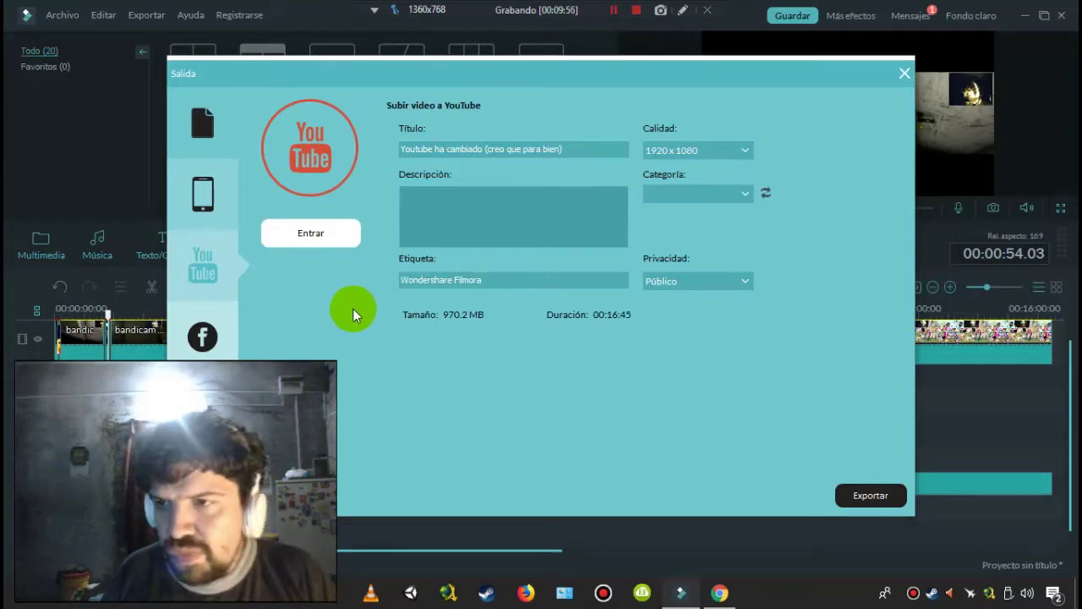
{"action": "left_click", "coordinate": [714, 191]}
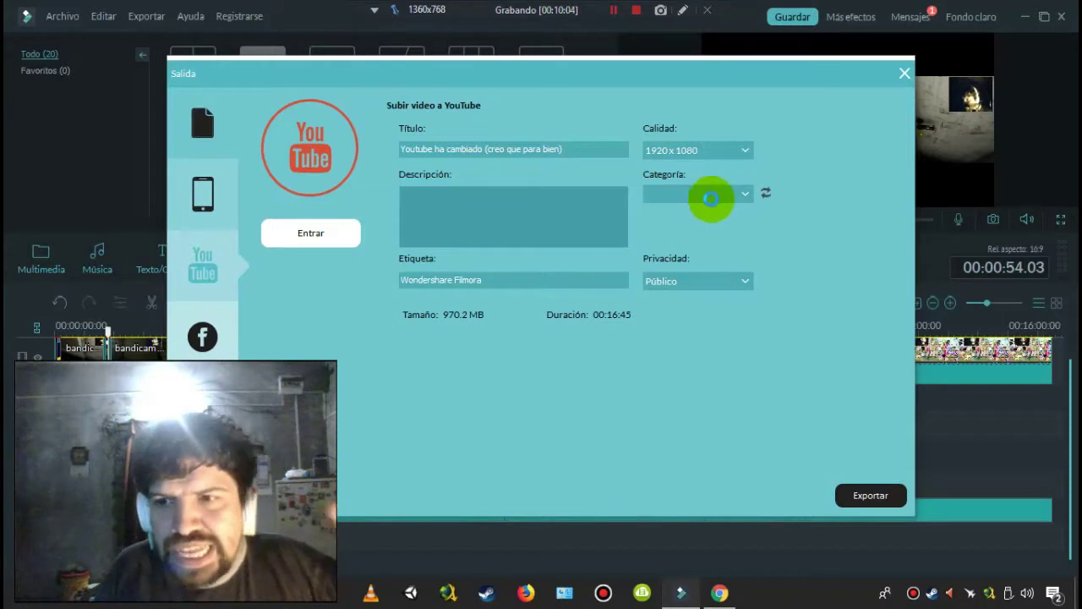
{"action": "left_click", "coordinate": [444, 356]}
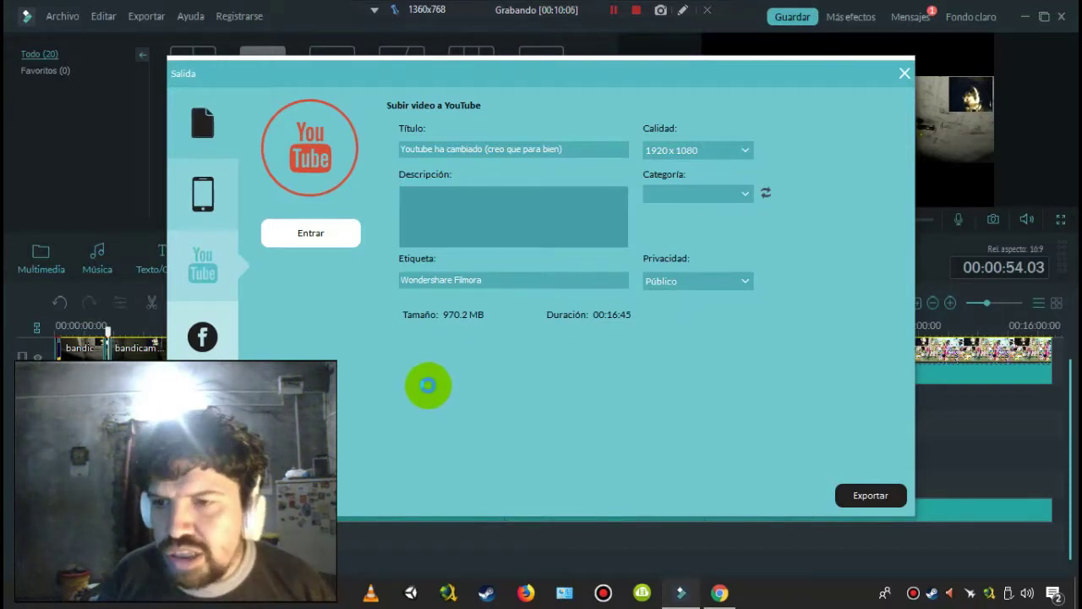
{"action": "left_click", "coordinate": [311, 232]}
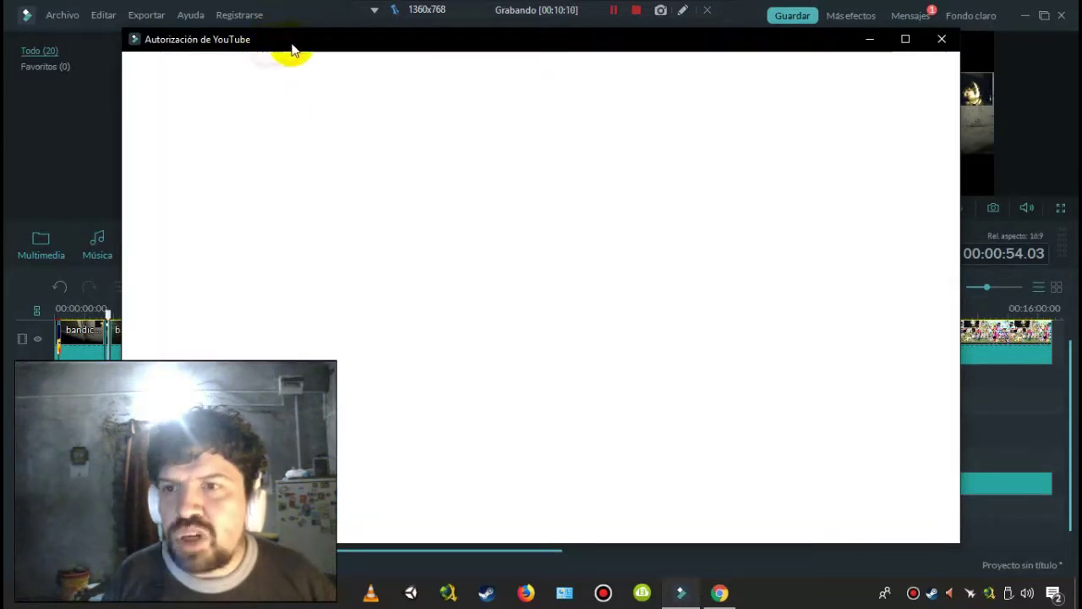
- Close the YouTube authorization window and review the description, Wondershare Filmora tag and privacy fields
{"action": "left_click", "coordinate": [941, 39]}
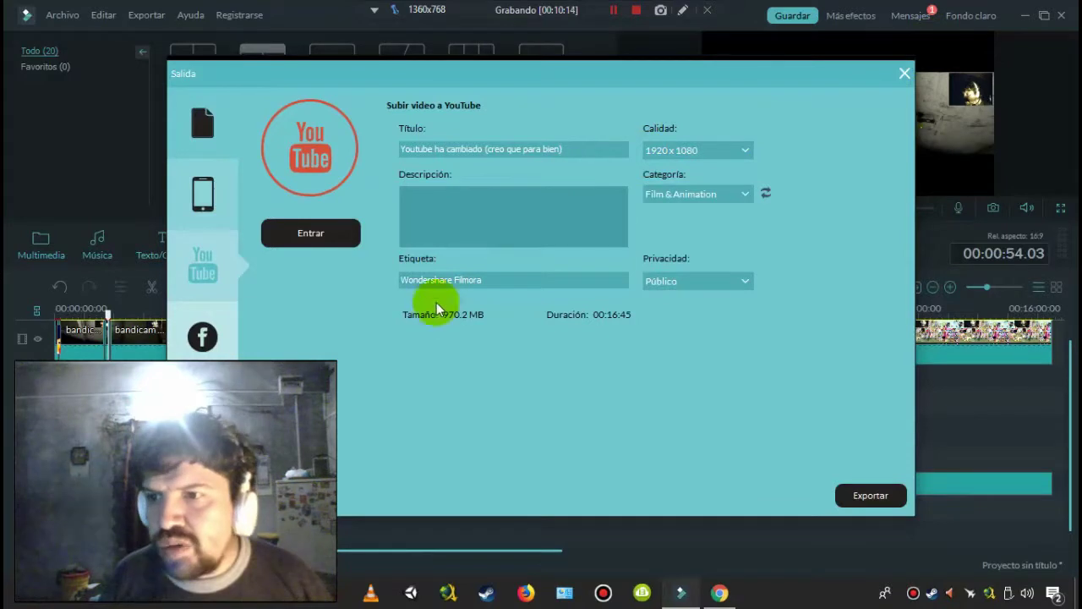
{"action": "left_click", "coordinate": [530, 184]}
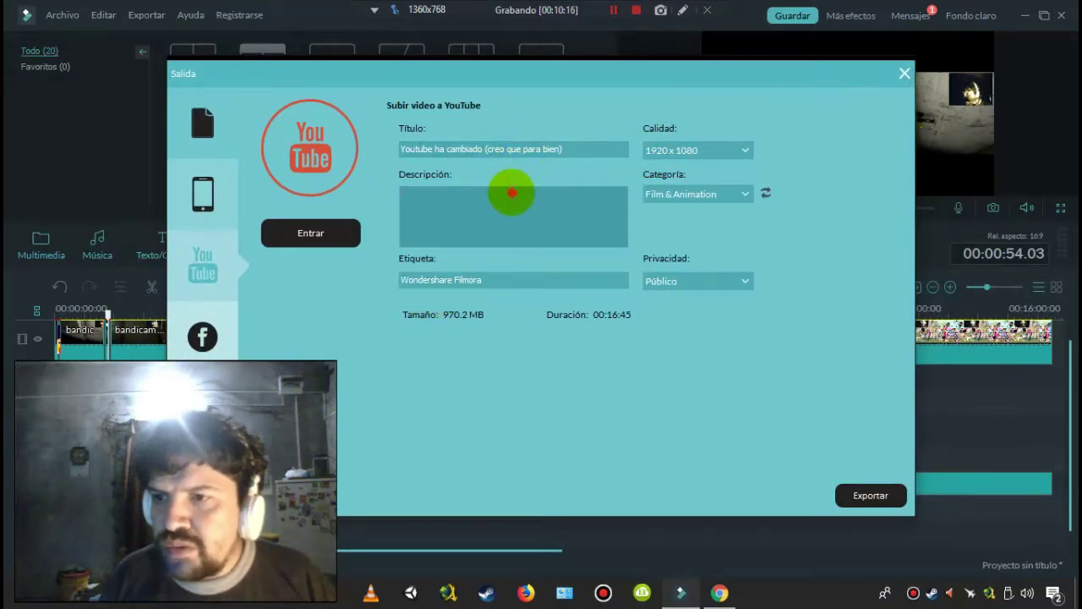
{"action": "left_click", "coordinate": [492, 279]}
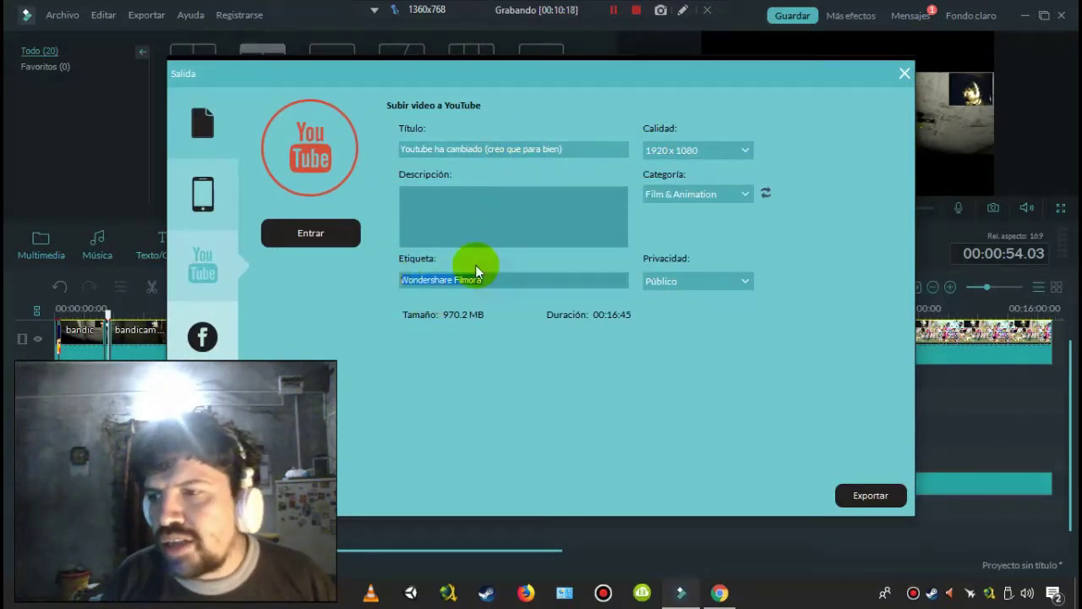
{"action": "left_click", "coordinate": [684, 278]}
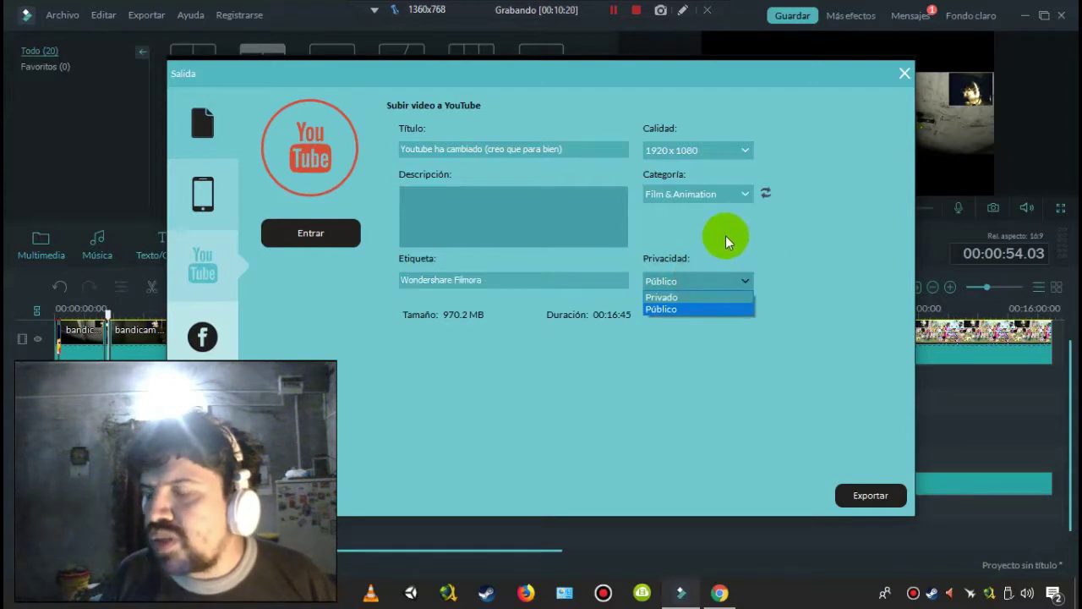
{"action": "left_click", "coordinate": [725, 235]}
- Keep Film & Animation as the category and 1920x1080 as the upload quality
{"action": "left_click", "coordinate": [710, 197]}
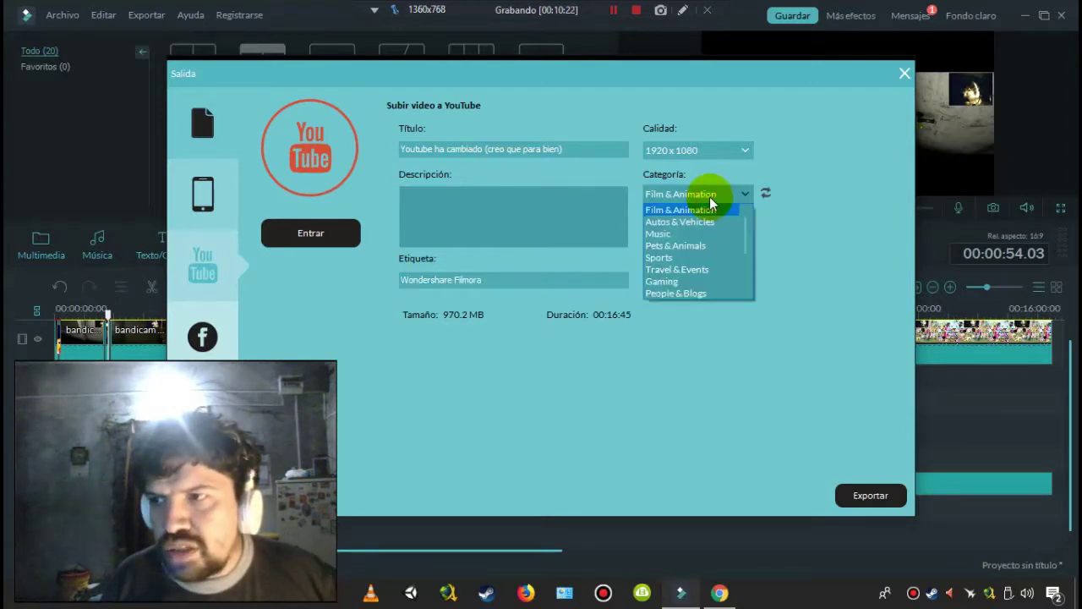
{"action": "left_click", "coordinate": [706, 208]}
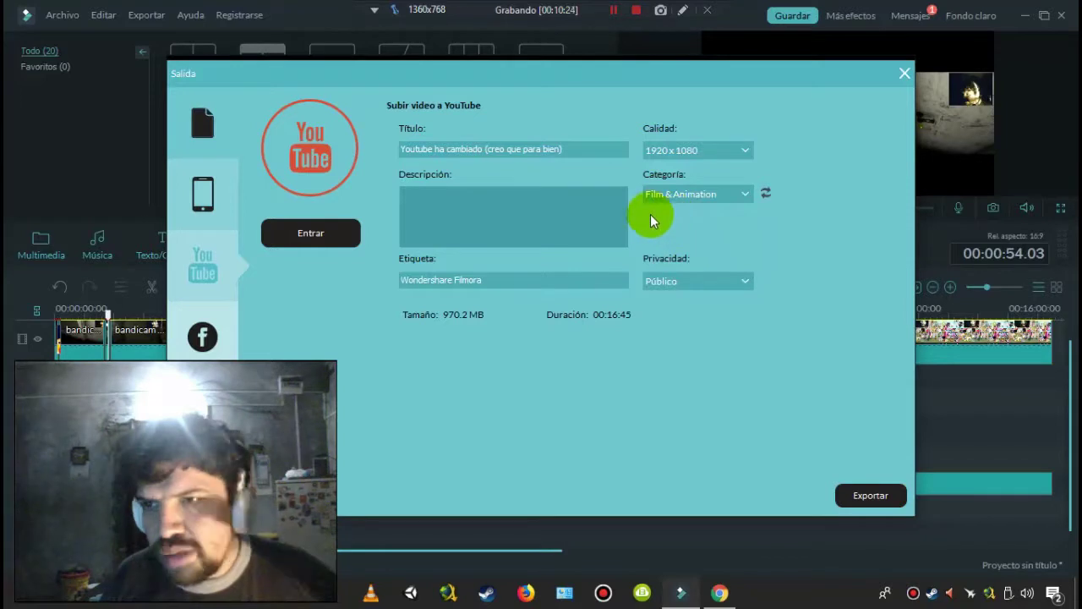
{"action": "left_click", "coordinate": [697, 152]}
{"action": "left_click", "coordinate": [697, 154]}
{"action": "left_click", "coordinate": [695, 152]}
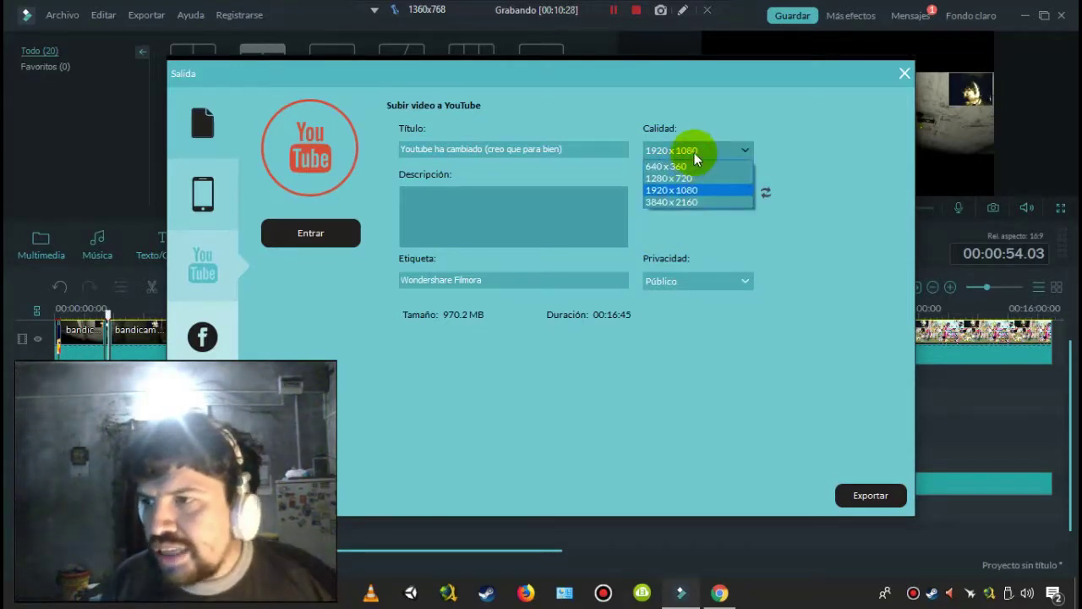
{"action": "left_click", "coordinate": [695, 156]}
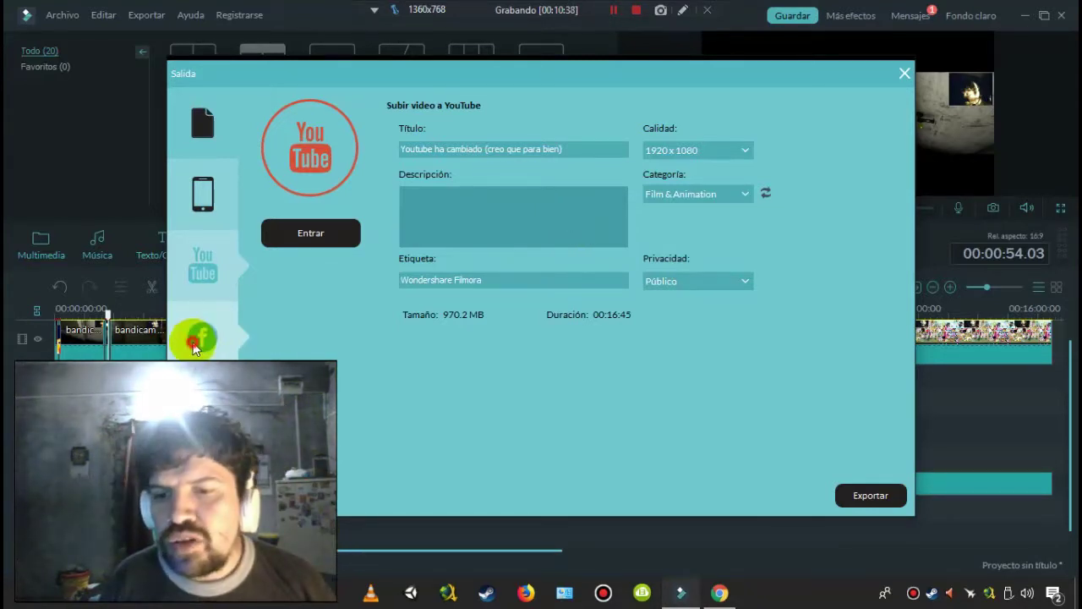
- Browse the Facebook, Vimeo and DVD options, leaving DVD at 16:9, VBR, D5, then return to MP4
{"action": "left_click", "coordinate": [201, 338]}
{"action": "left_click", "coordinate": [203, 409]}
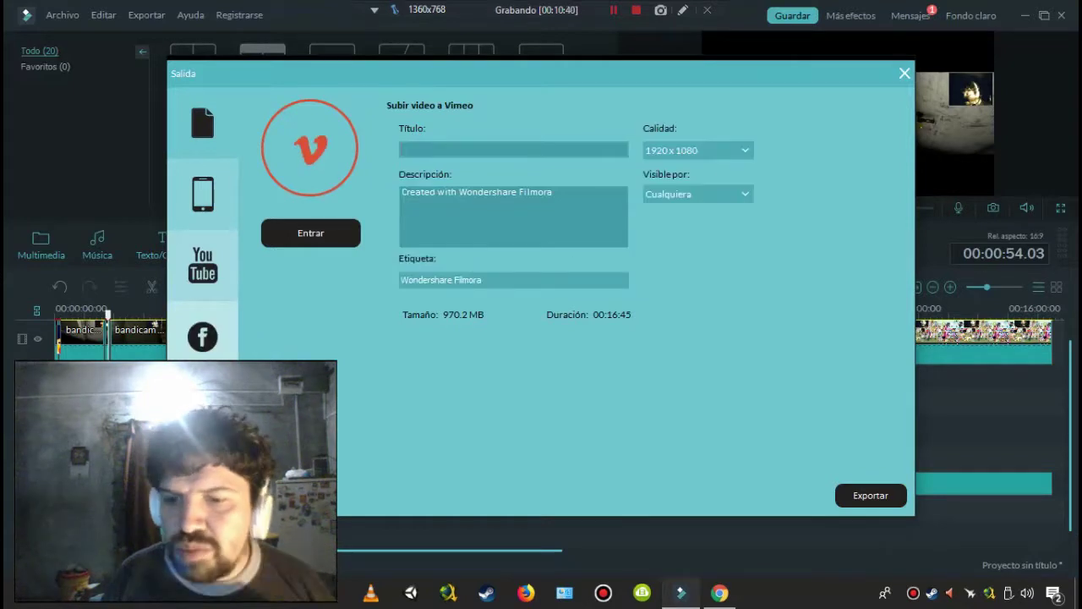
{"action": "left_click", "coordinate": [203, 480]}
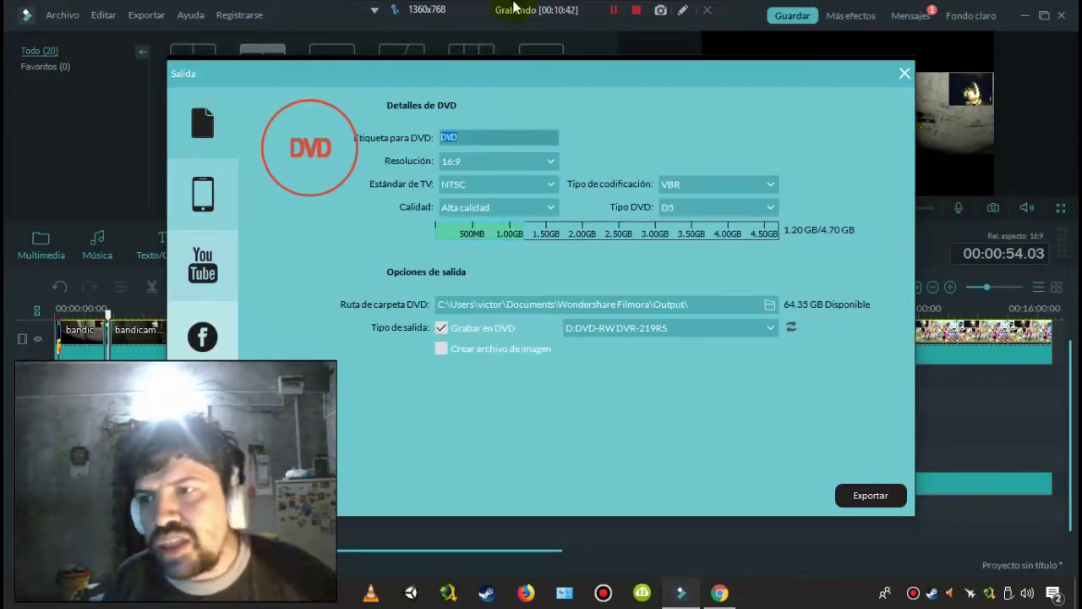
{"action": "left_click", "coordinate": [544, 158]}
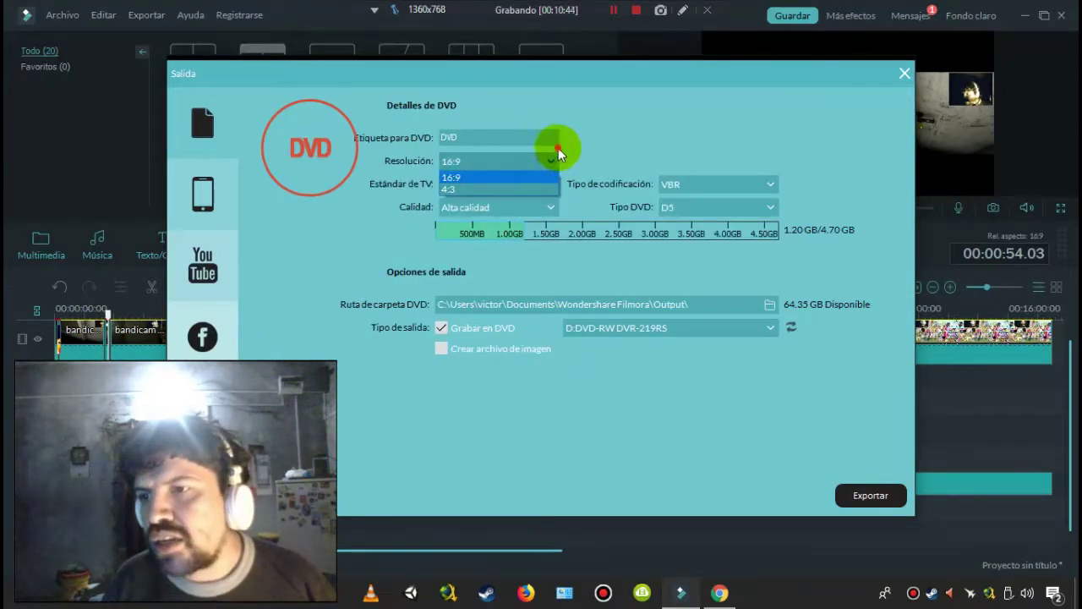
{"action": "left_click", "coordinate": [558, 152]}
{"action": "left_click", "coordinate": [696, 191]}
{"action": "left_click", "coordinate": [698, 184]}
{"action": "left_click", "coordinate": [717, 207]}
{"action": "left_click", "coordinate": [718, 209]}
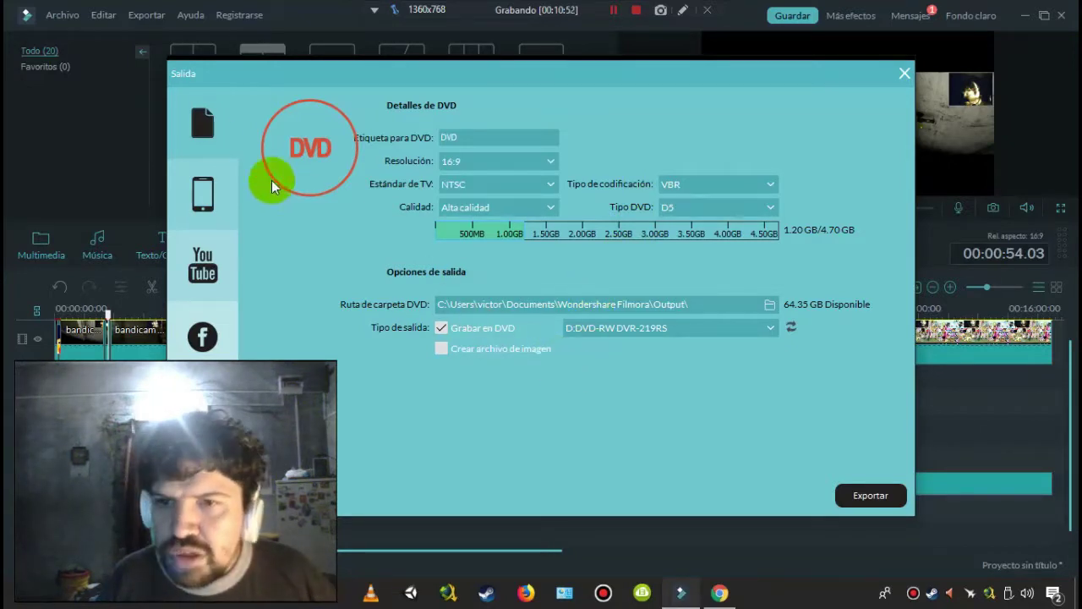
{"action": "left_click", "coordinate": [203, 125]}
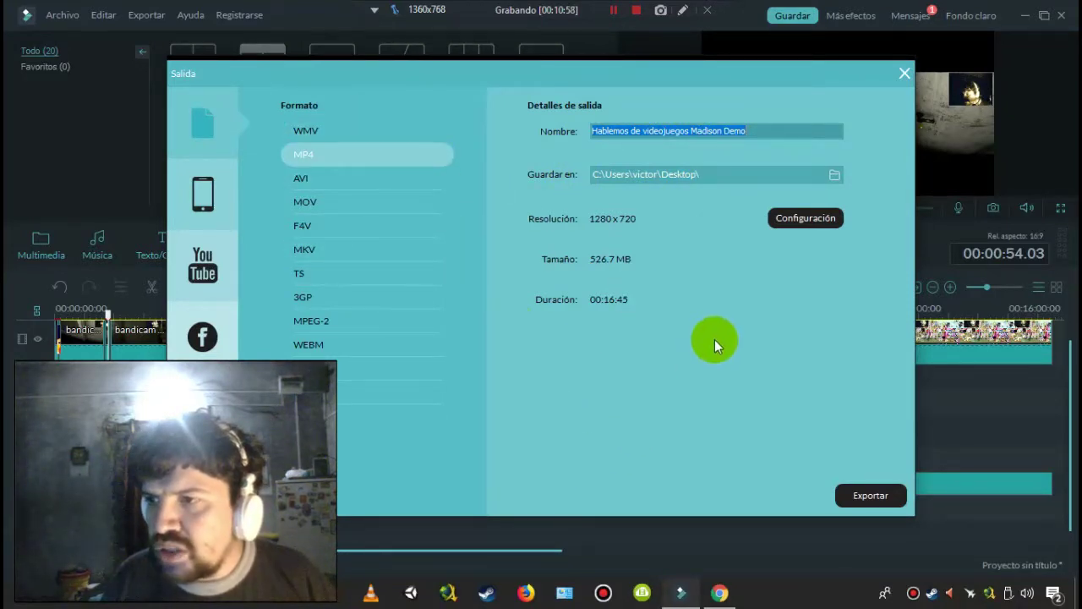
- Inspect the MP4 encoding settings, keeping 25 fps frame rate and 4000 kbps video bitrate
{"action": "left_click", "coordinate": [821, 218]}
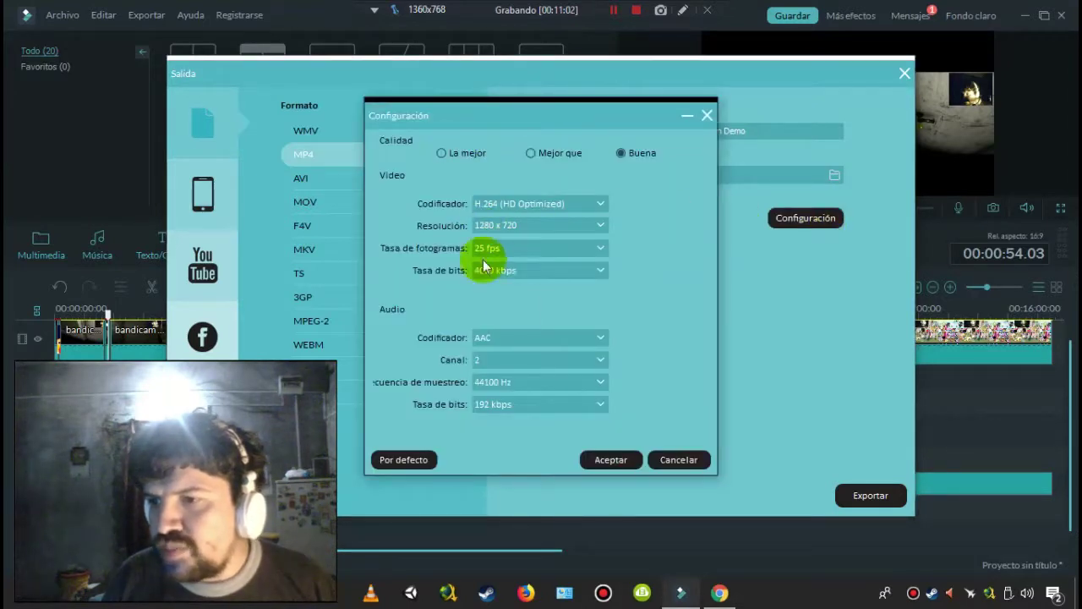
{"action": "left_click", "coordinate": [516, 247]}
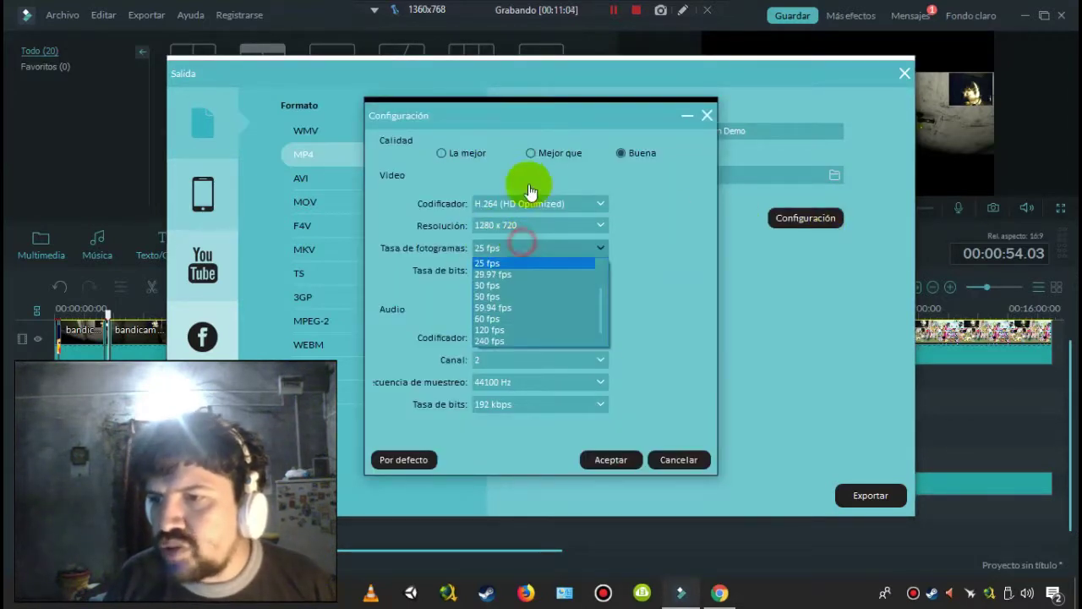
{"action": "left_click", "coordinate": [520, 168]}
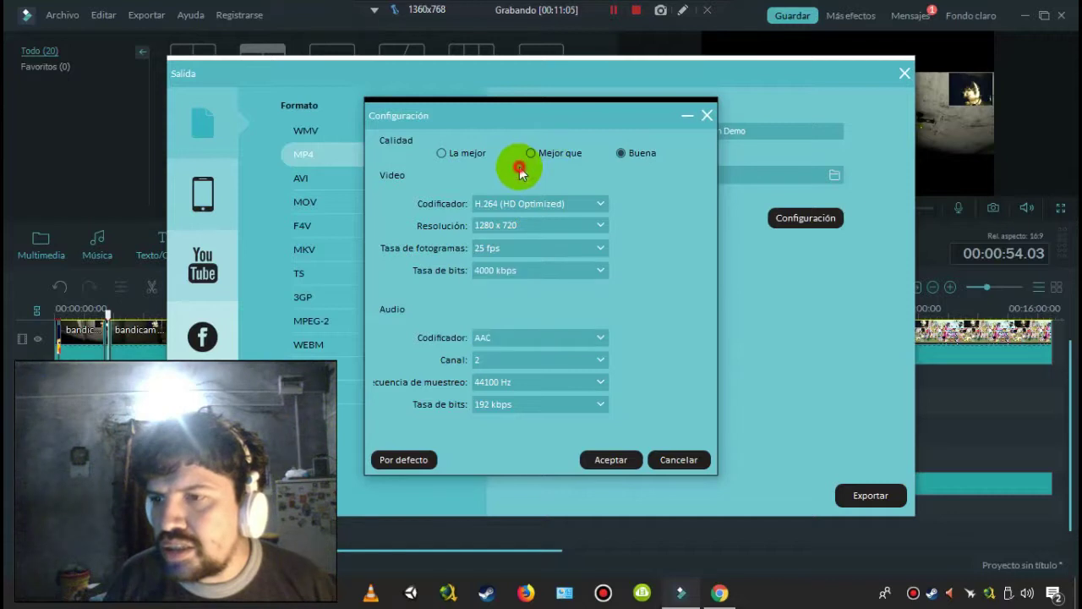
{"action": "left_click", "coordinate": [559, 267]}
{"action": "left_click", "coordinate": [657, 263]}
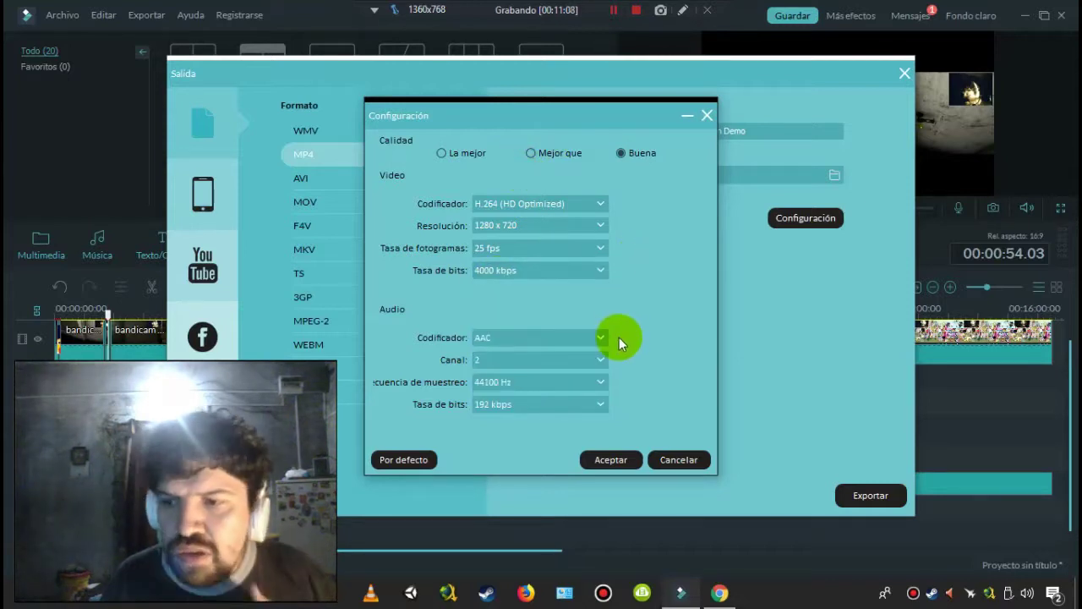
- Cancel the encoding settings, revisit the YouTube tab, and close the Salida export window
{"action": "left_click", "coordinate": [676, 459]}
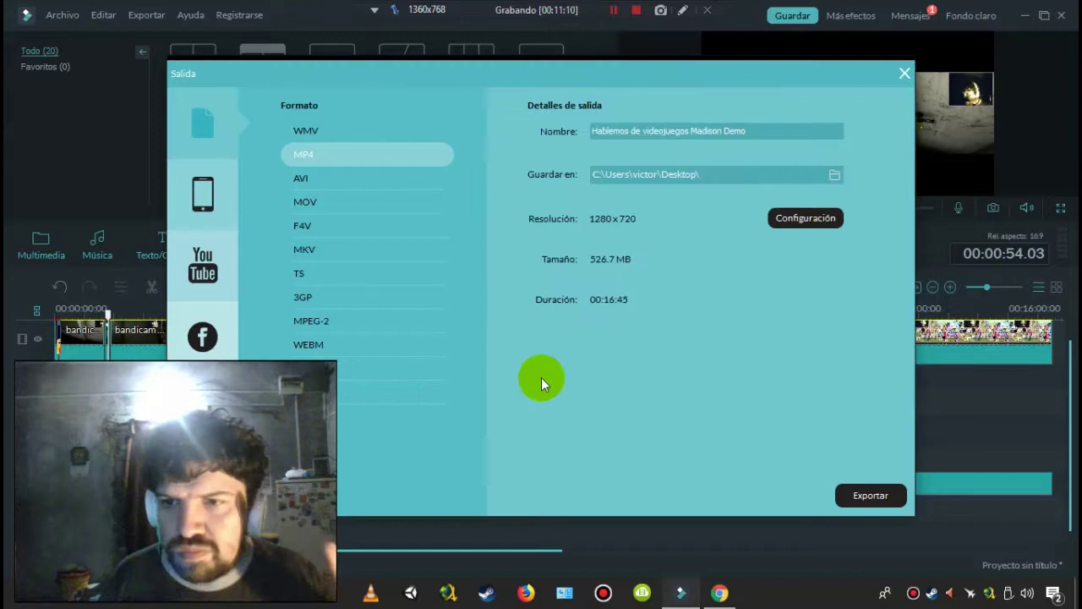
{"action": "left_click", "coordinate": [219, 262]}
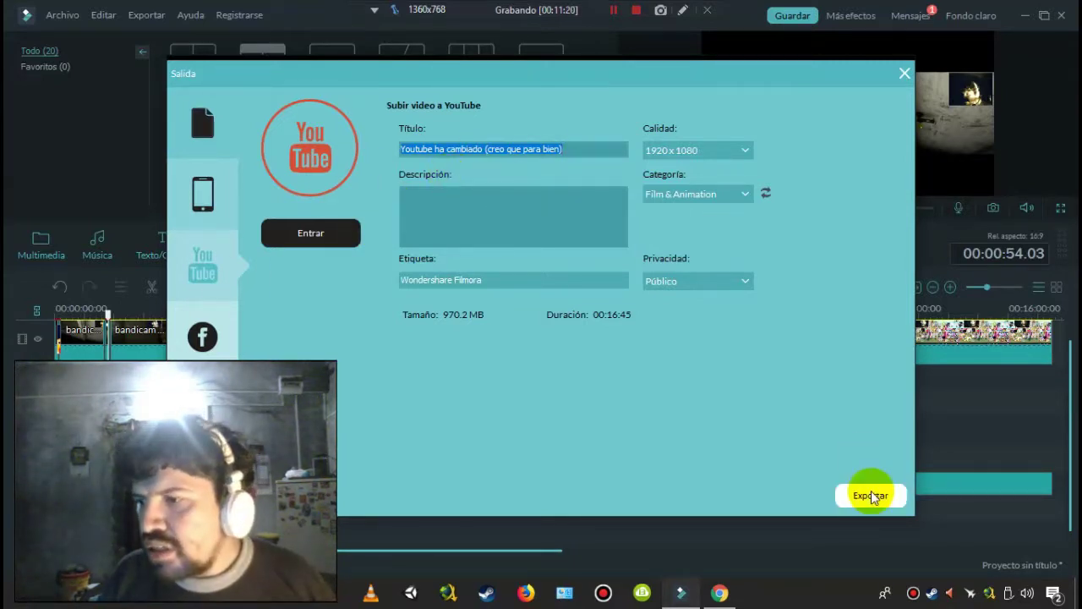
{"action": "left_click", "coordinate": [904, 74]}
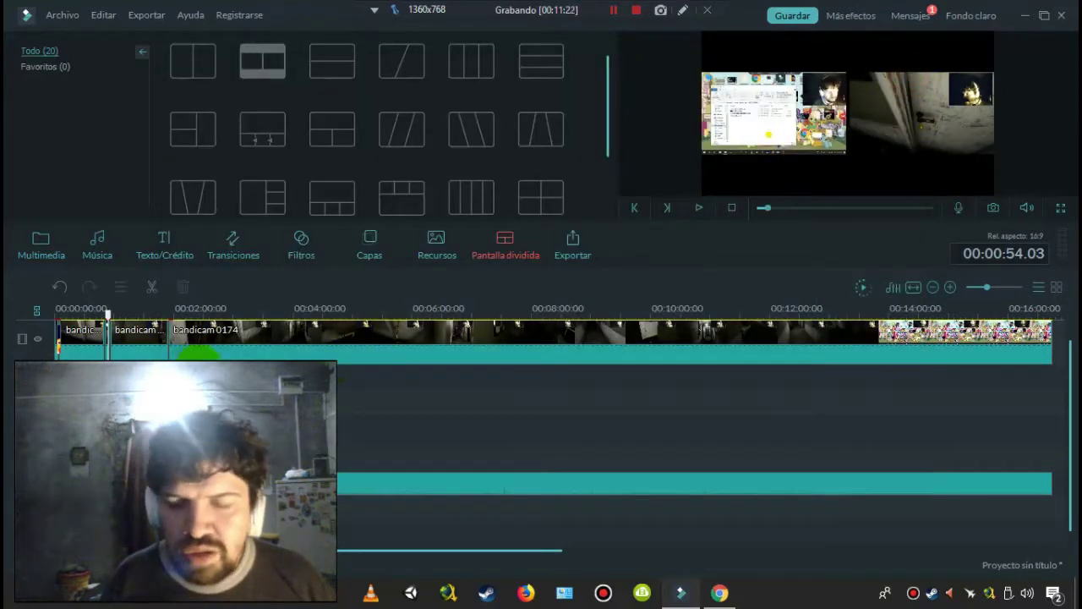
- Delete the long bandicam 0174 clip, rewind the playhead to 00:00:00, and open export settings
{"action": "left_click", "coordinate": [210, 351]}
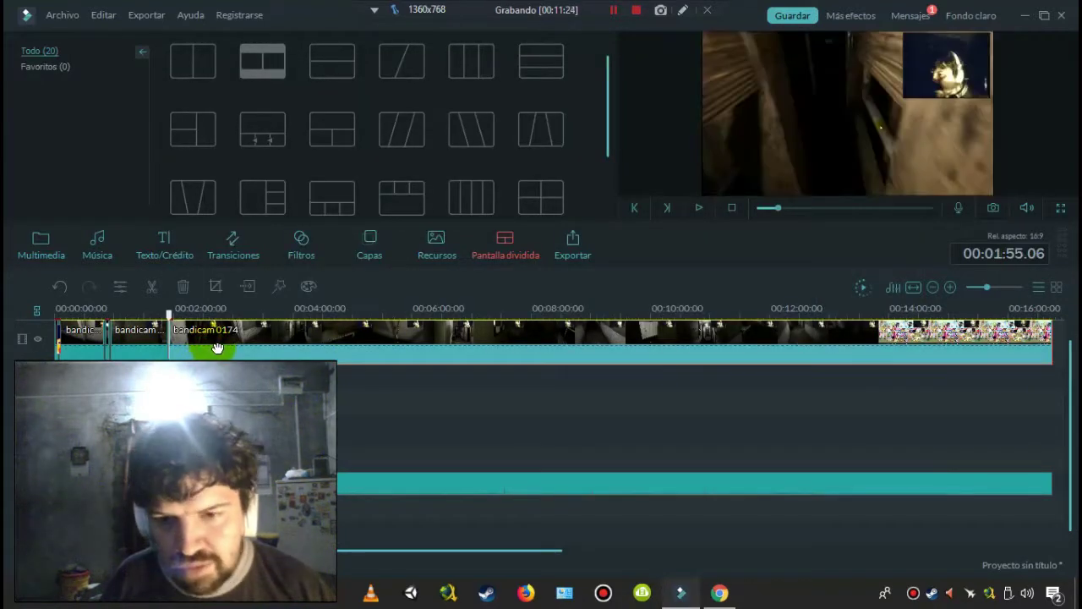
{"action": "key", "text": "Delete"}
{"action": "left_click", "coordinate": [110, 313]}
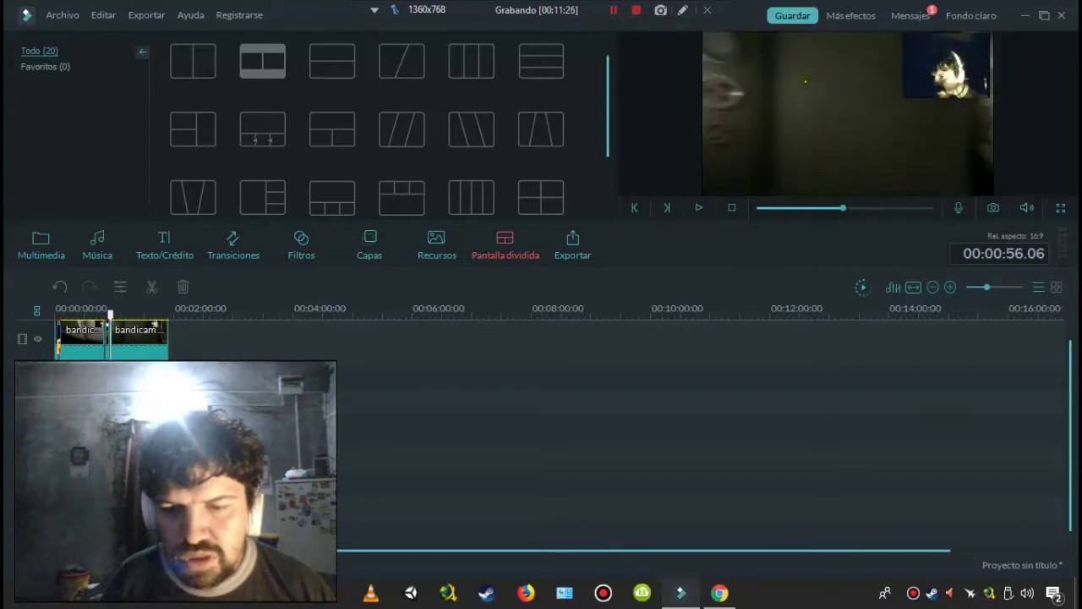
{"action": "left_click_drag", "start_coordinate": [109, 320], "coordinate": [28, 314]}
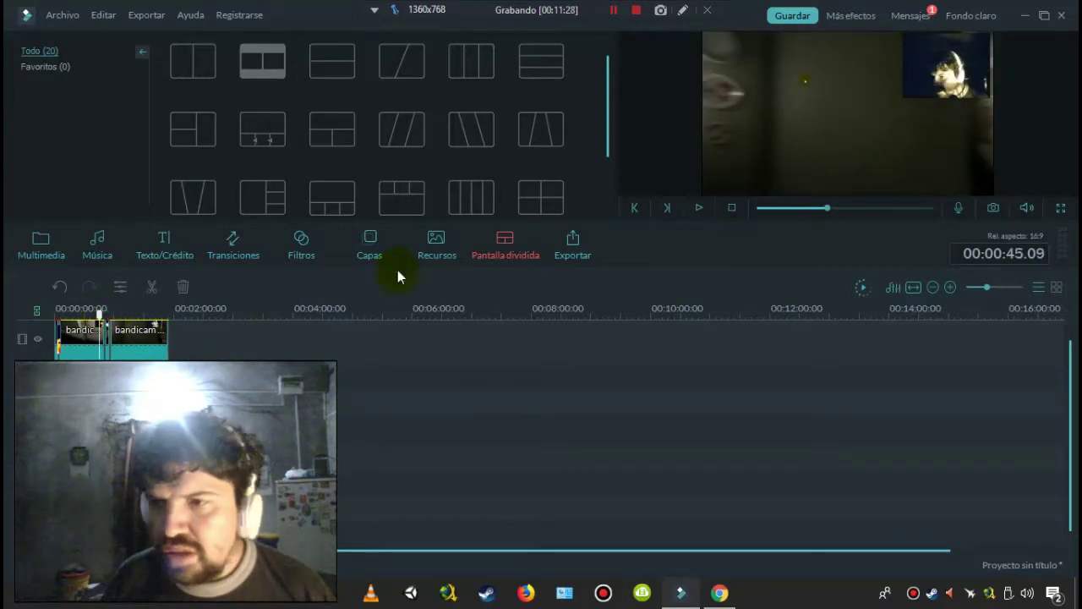
{"action": "left_click", "coordinate": [568, 245]}
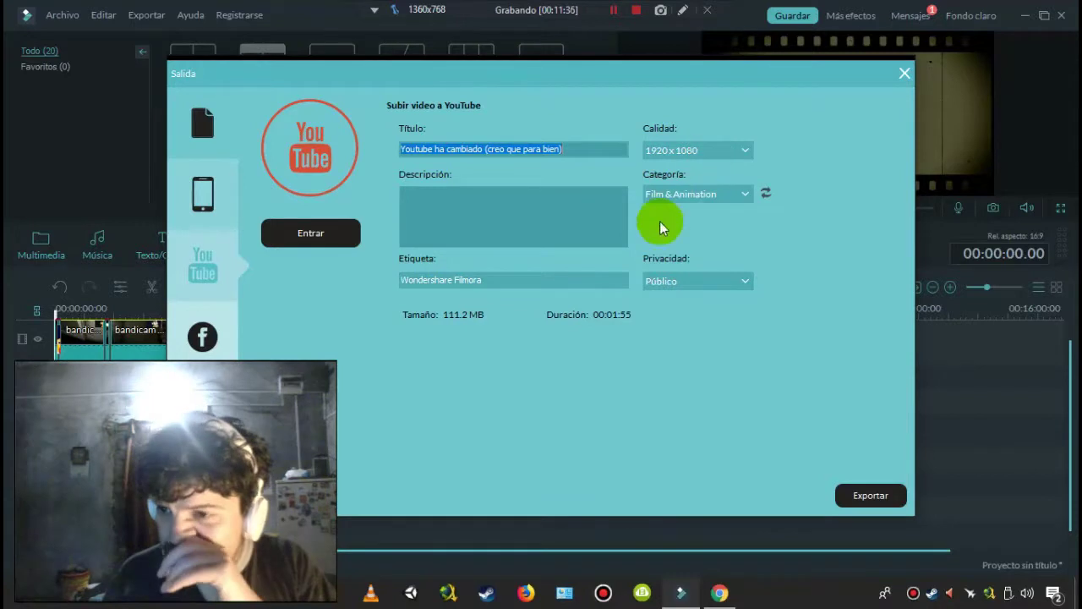
- Set the YouTube upload privacy to Privado, start exporting, dismiss the warning, and begin signing in
{"action": "left_click", "coordinate": [687, 283]}
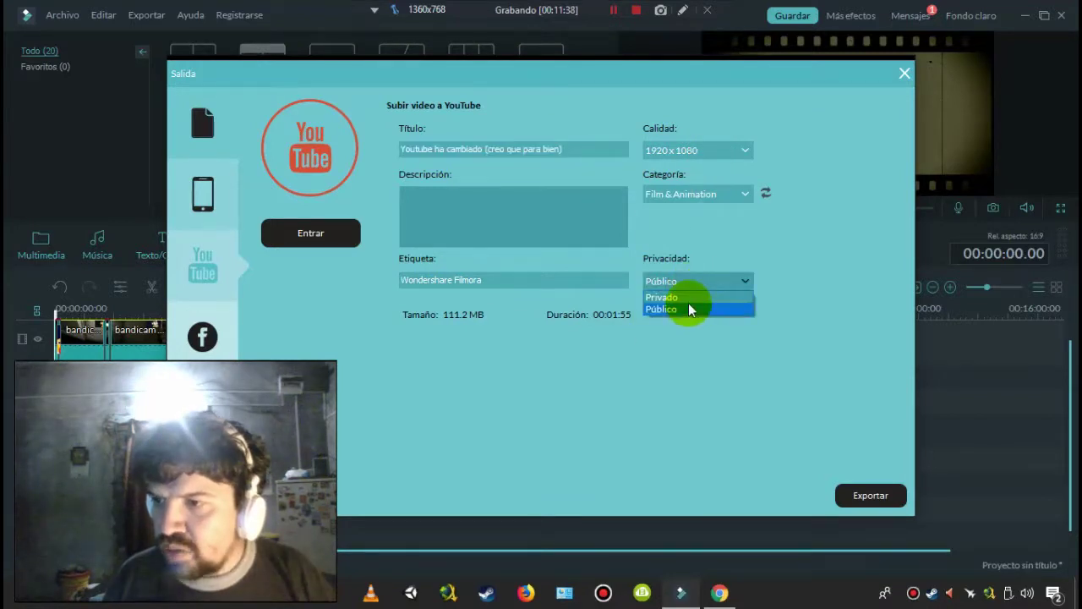
{"action": "left_click", "coordinate": [689, 300]}
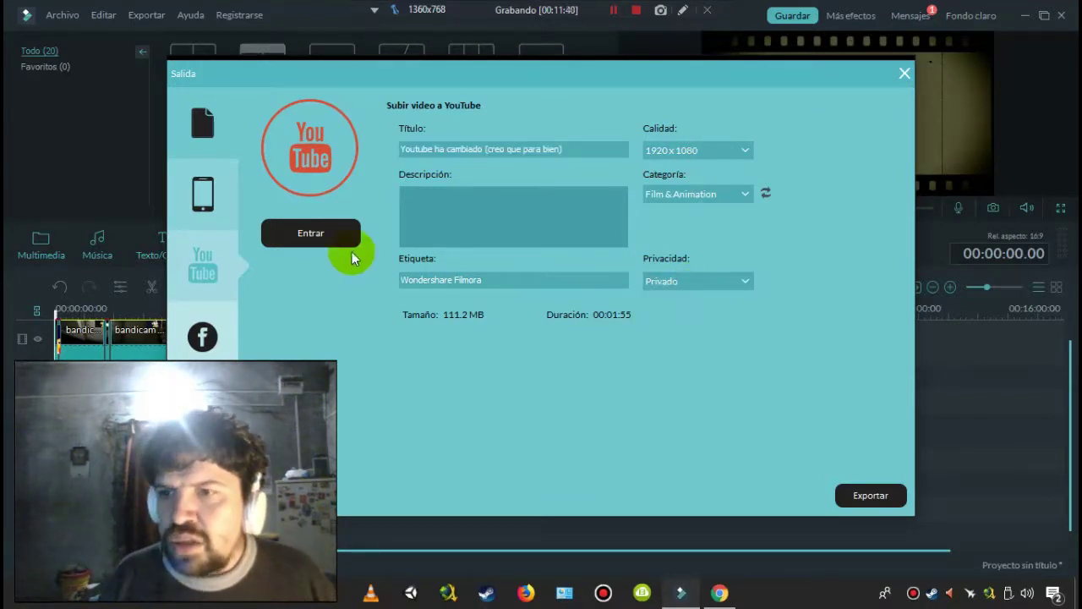
{"action": "left_click", "coordinate": [854, 490]}
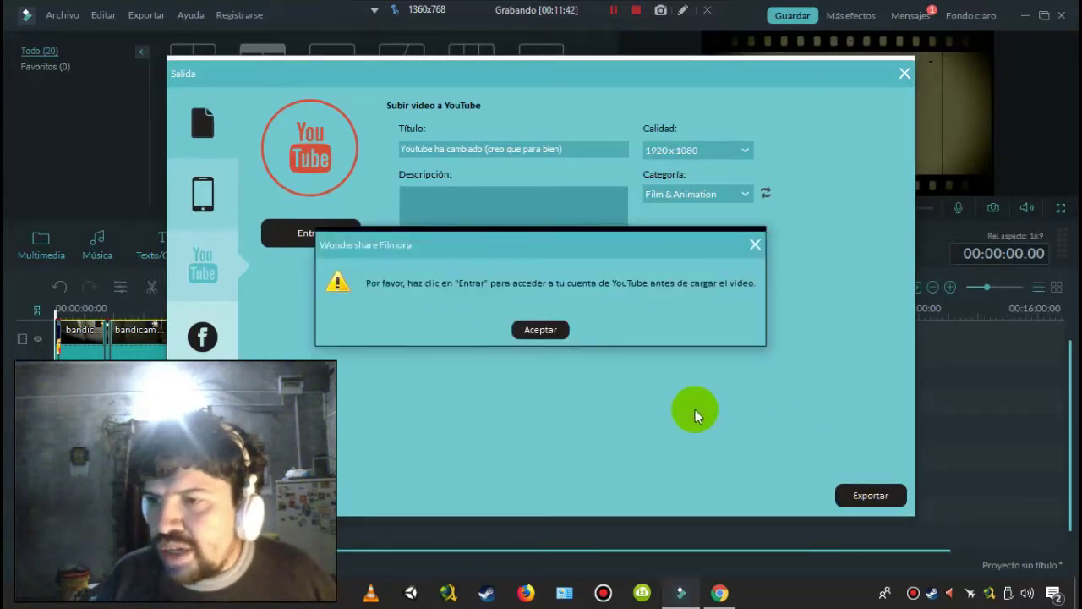
{"action": "left_click", "coordinate": [545, 332]}
{"action": "left_click", "coordinate": [325, 231]}
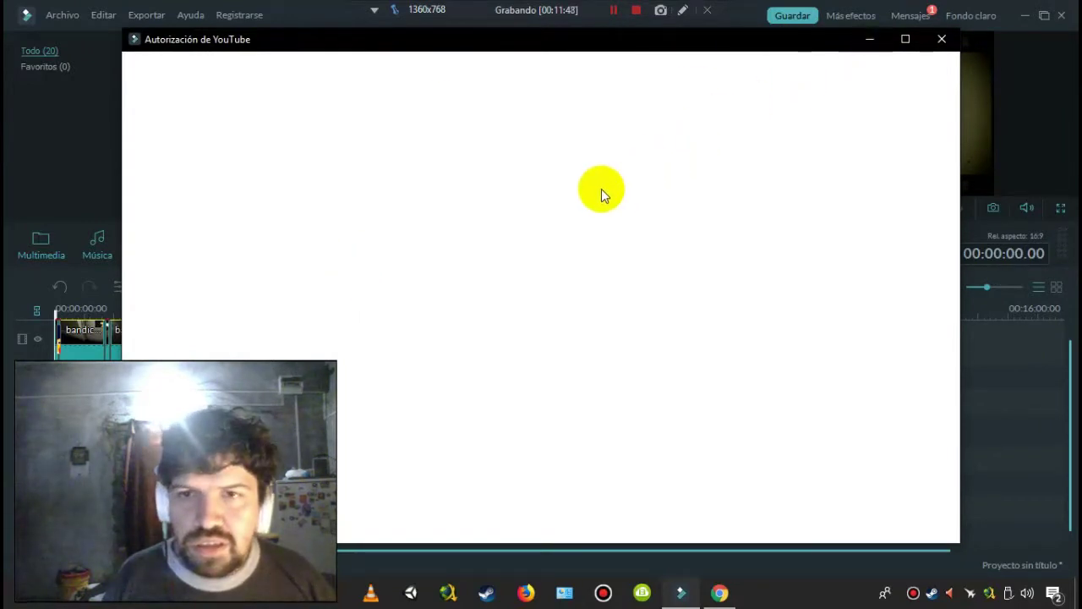
- Sign in to the YouTube account by entering the account e-mail and password
{"action": "left_click_drag", "start_coordinate": [493, 40], "coordinate": [531, 54]}
{"action": "left_click", "coordinate": [512, 258]}
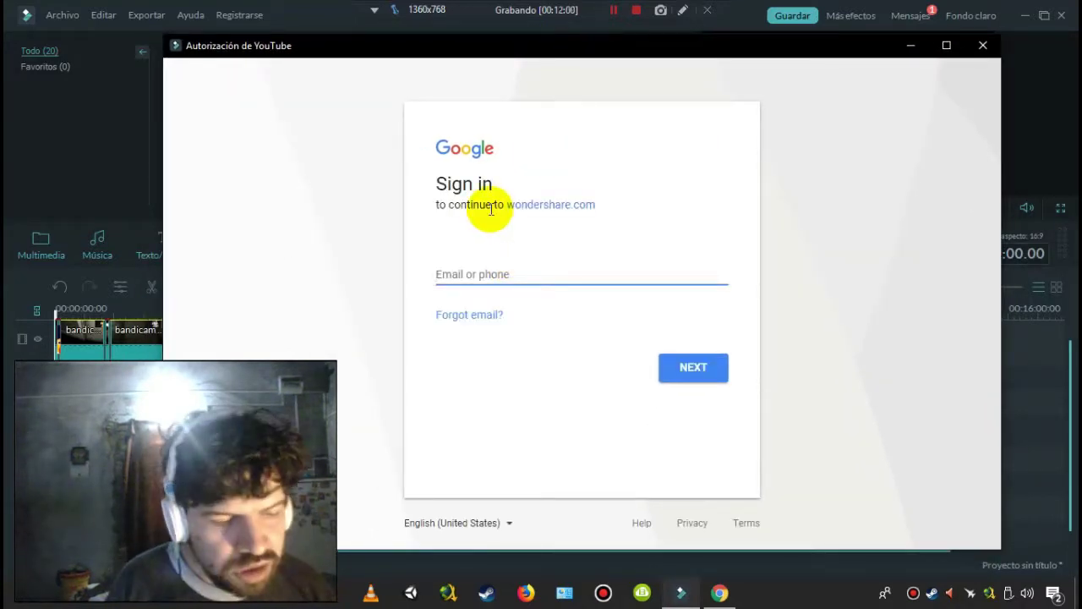
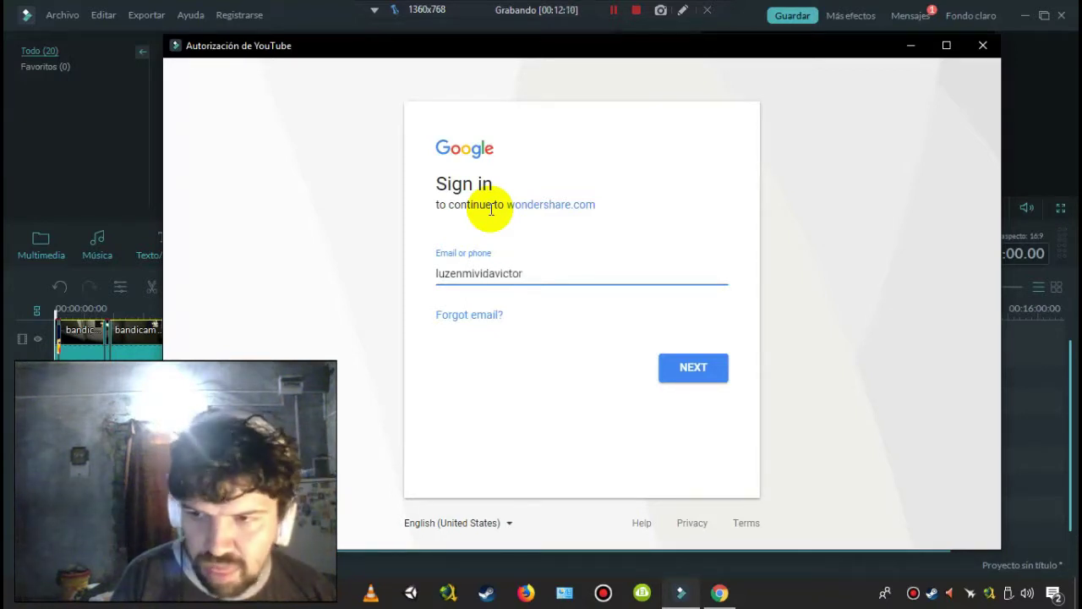
{"action": "key", "text": "Return"}
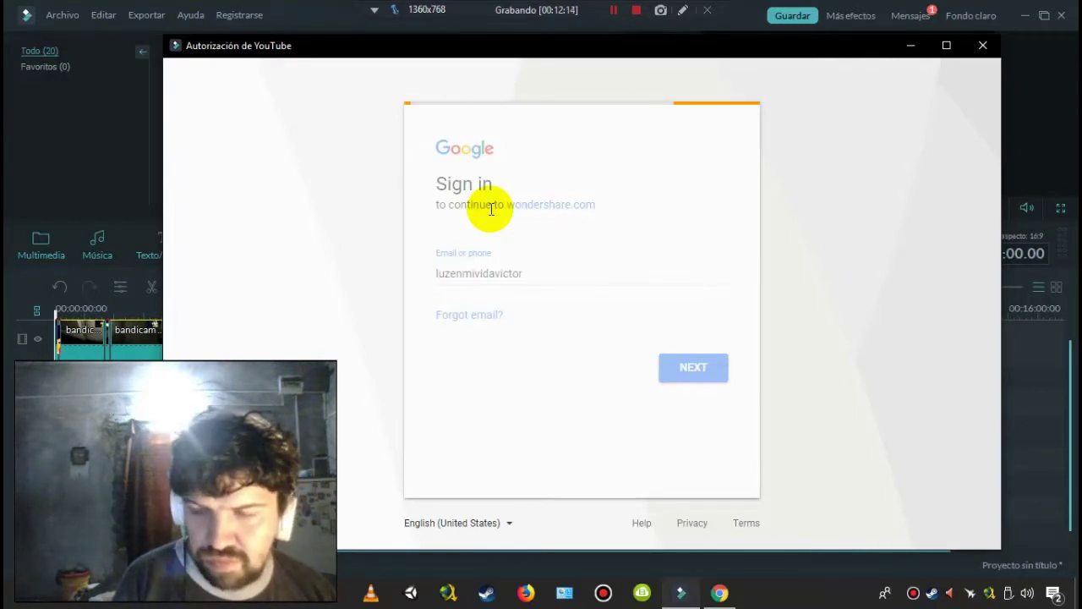
{"action": "type", "text": "••••••••"}
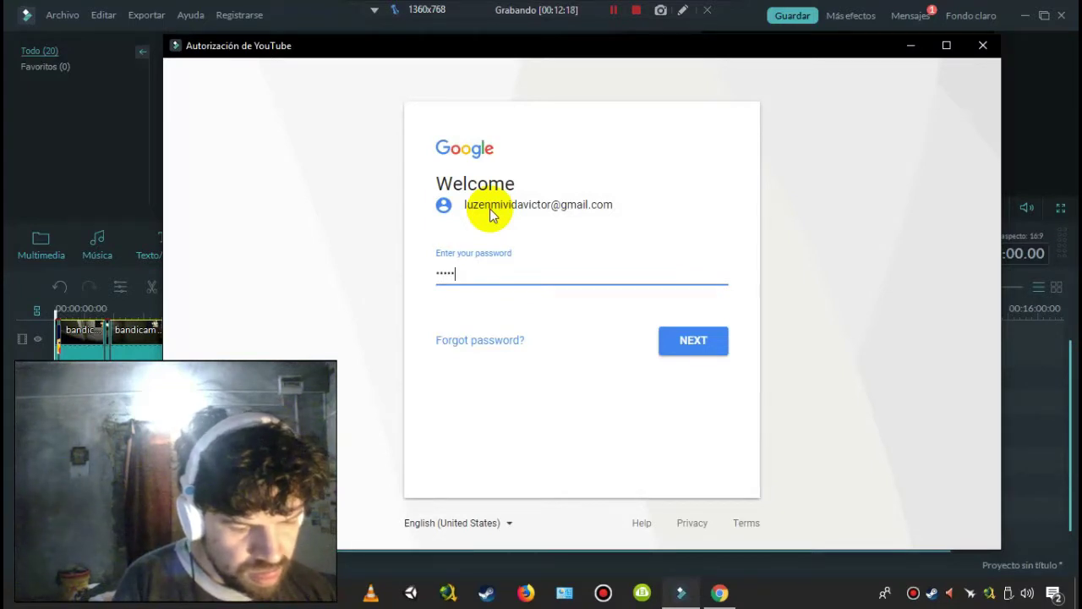
{"action": "type", "text": "••"}
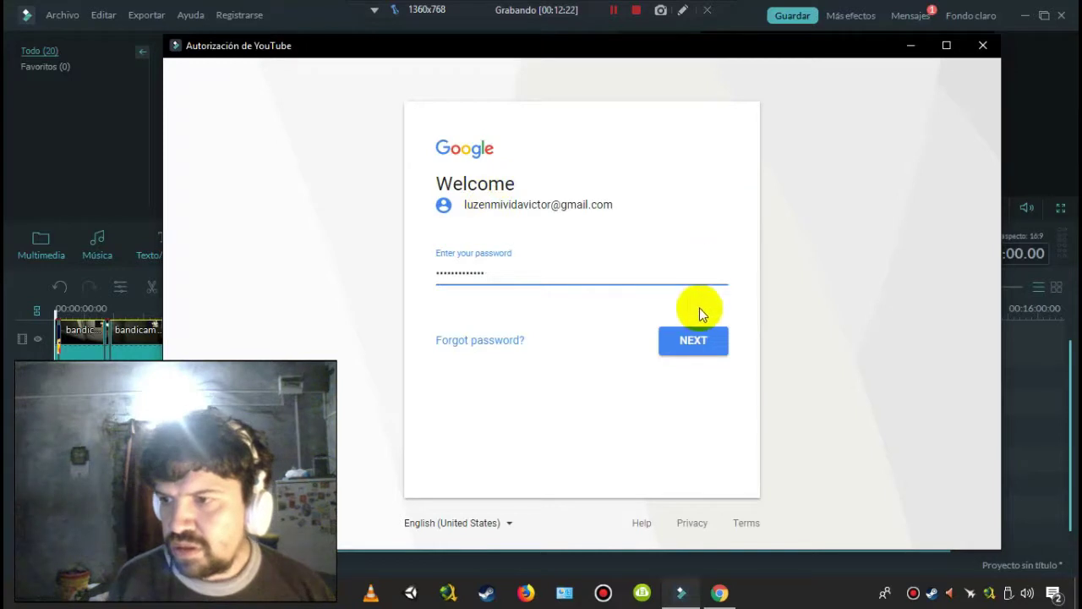
{"action": "left_click", "coordinate": [696, 340]}
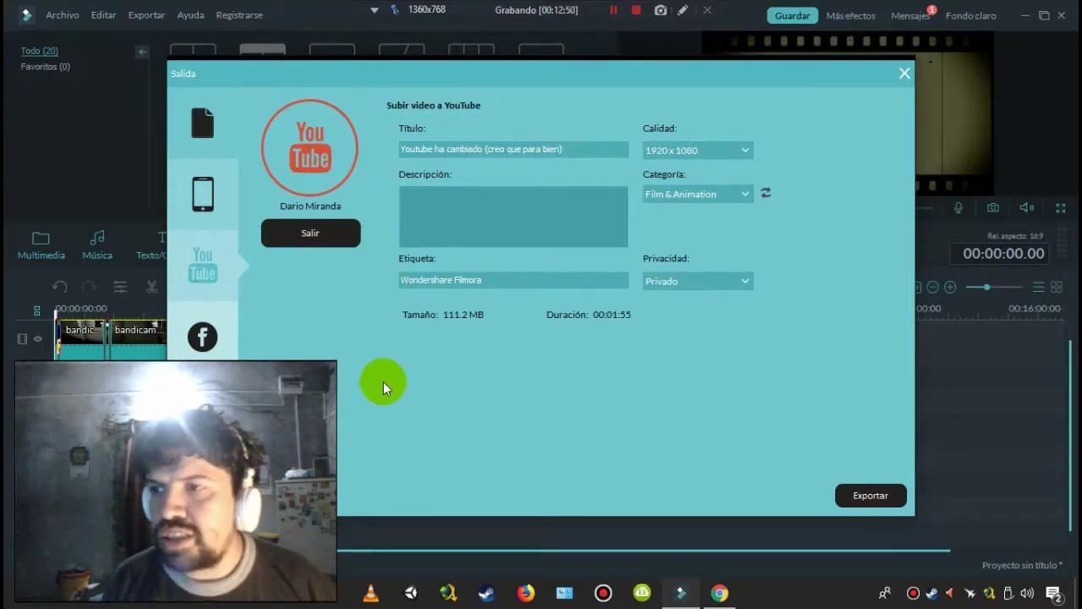
- Set the YouTube upload to 1280x720 quality and Science & Technology category, then start exporting
{"action": "left_click", "coordinate": [684, 151]}
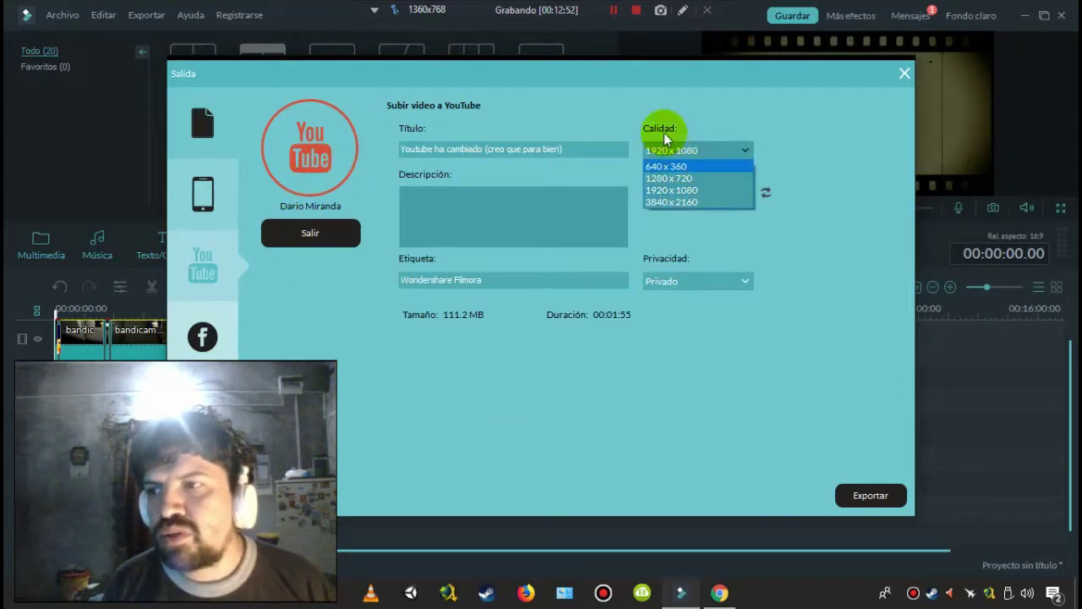
{"action": "left_click", "coordinate": [664, 178]}
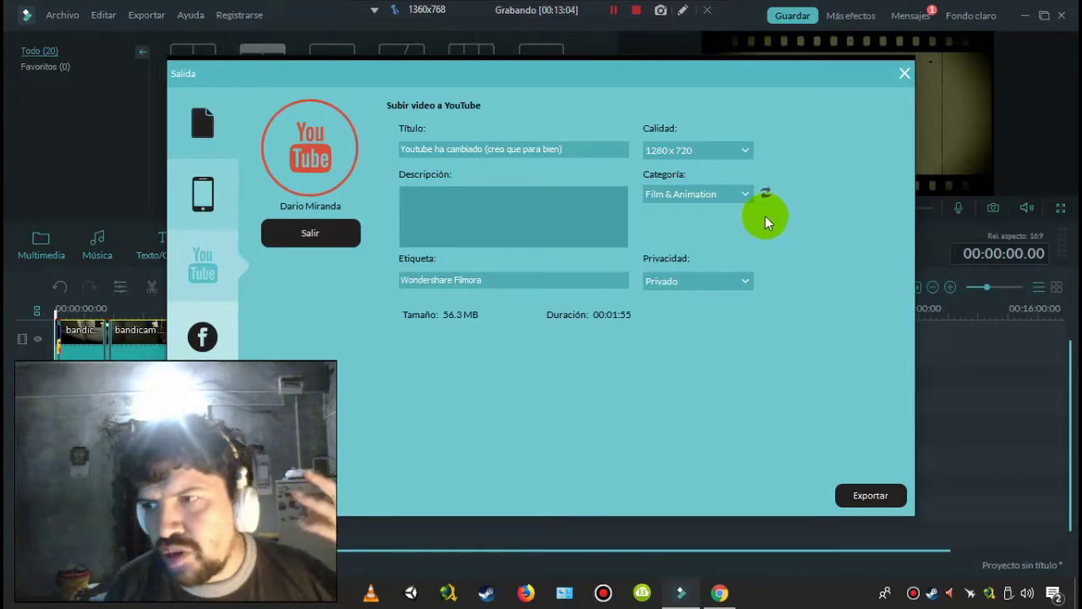
{"action": "left_click", "coordinate": [740, 203]}
{"action": "left_click_drag", "start_coordinate": [744, 231], "coordinate": [753, 268]}
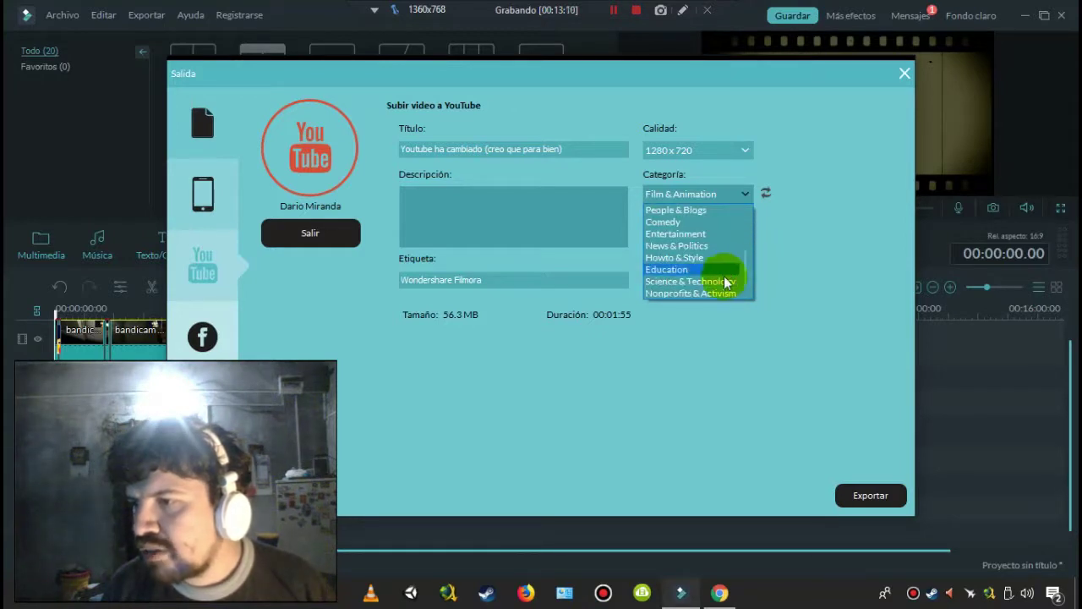
{"action": "left_click", "coordinate": [719, 282]}
{"action": "left_click", "coordinate": [842, 496]}
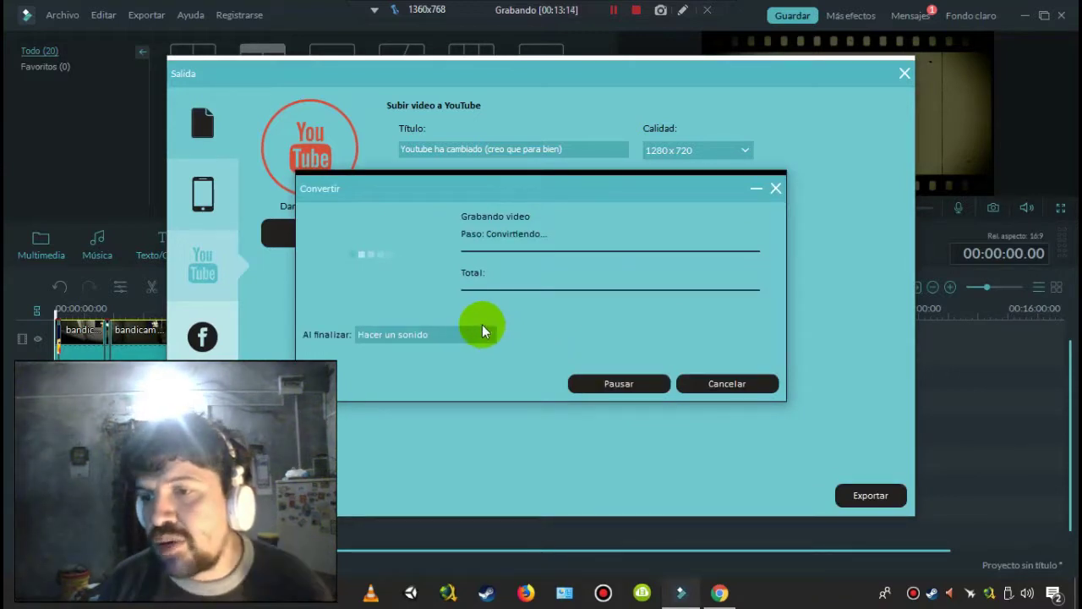
- Keep 'Hacer un sonido' as the action when conversion finishes
{"action": "left_click", "coordinate": [490, 334]}
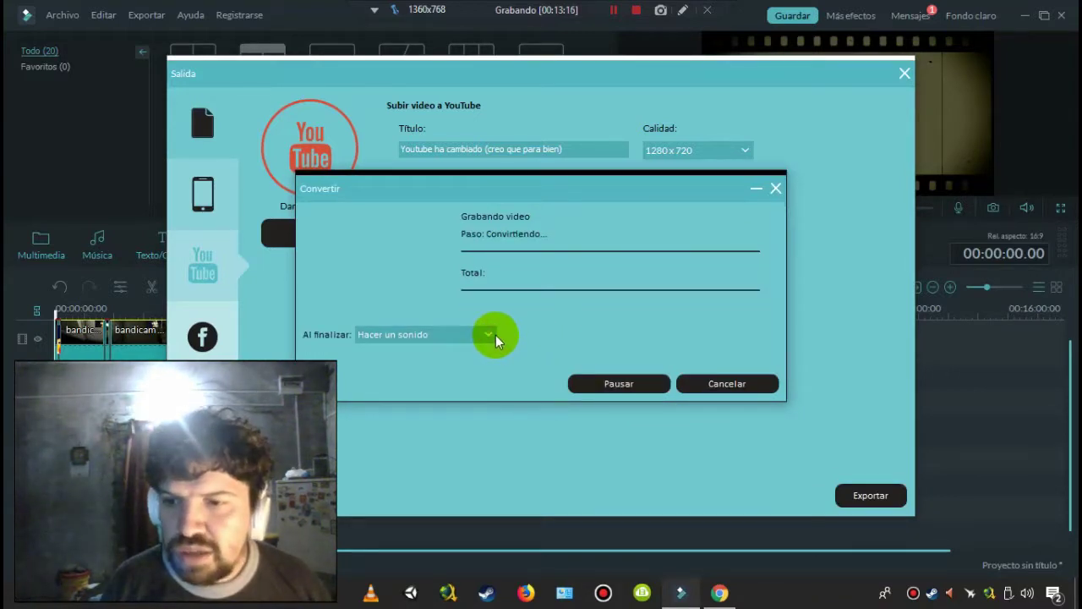
{"action": "left_click", "coordinate": [526, 323]}
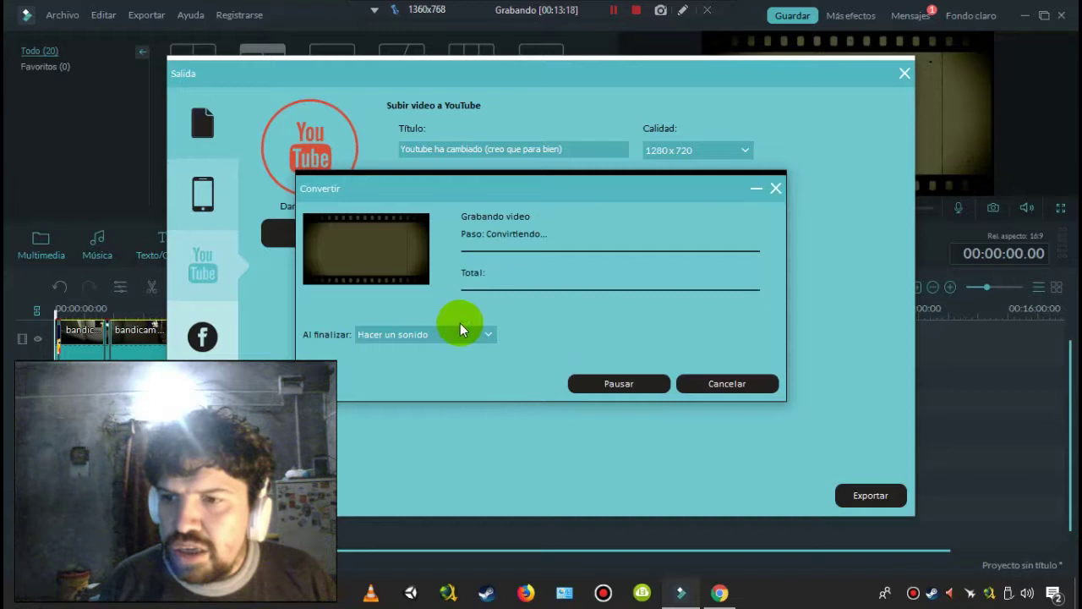
{"action": "left_click", "coordinate": [488, 335]}
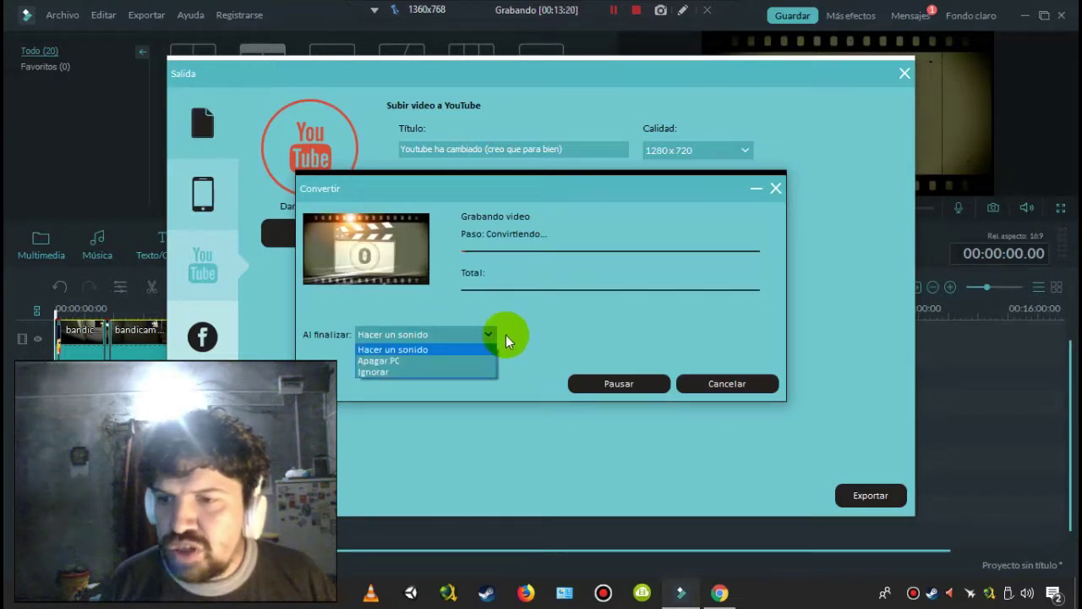
{"action": "left_click", "coordinate": [466, 330]}
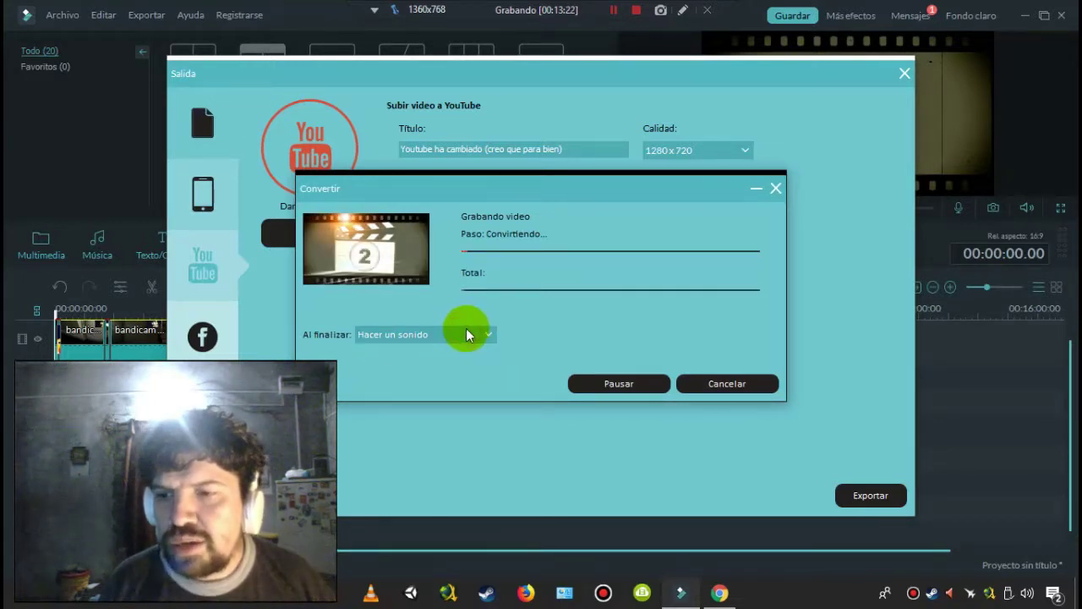
{"action": "left_click", "coordinate": [461, 334]}
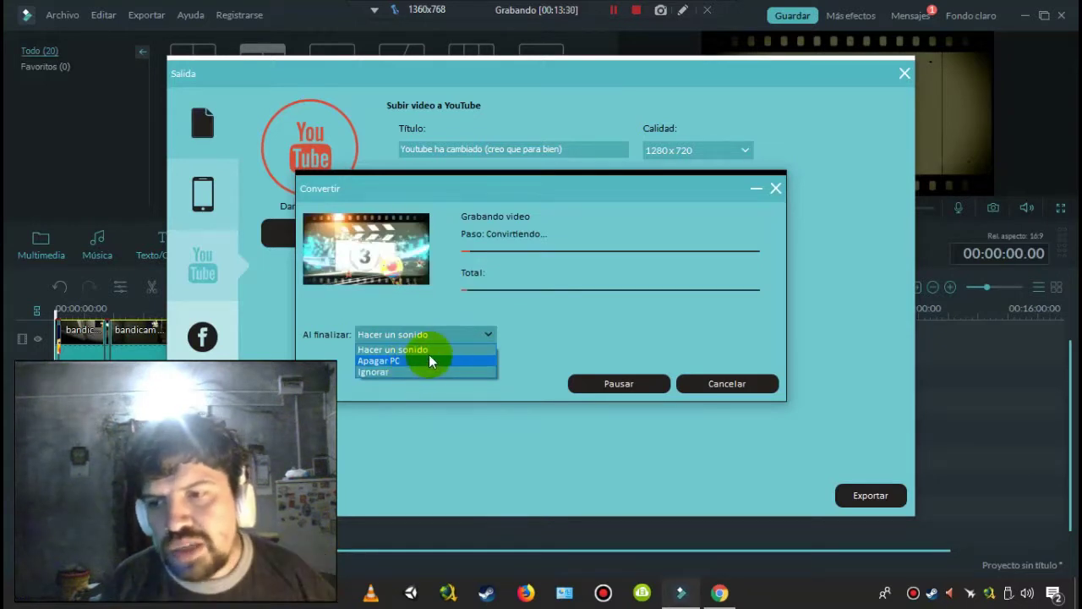
{"action": "left_click", "coordinate": [427, 350]}
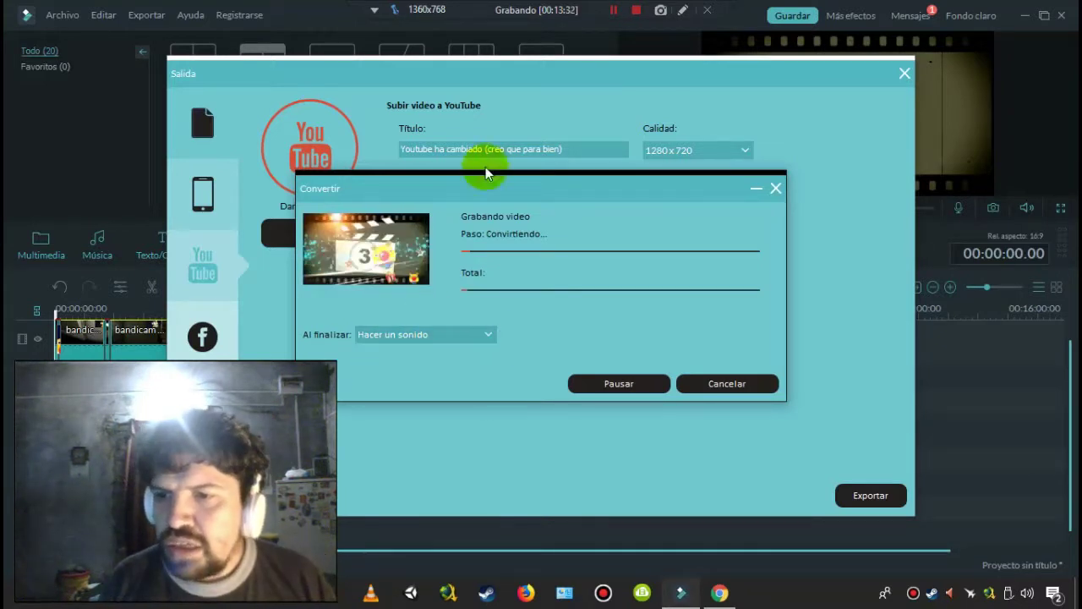
- Cancel the running video conversion and confirm the cancellation
{"action": "left_click_drag", "start_coordinate": [426, 183], "coordinate": [488, 182]}
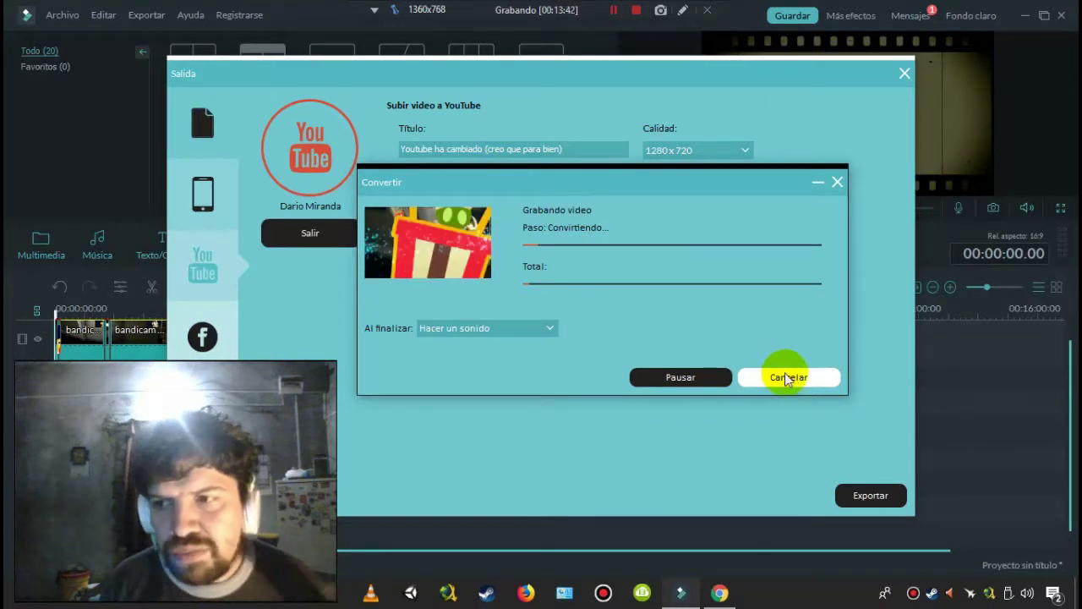
{"action": "left_click", "coordinate": [771, 376]}
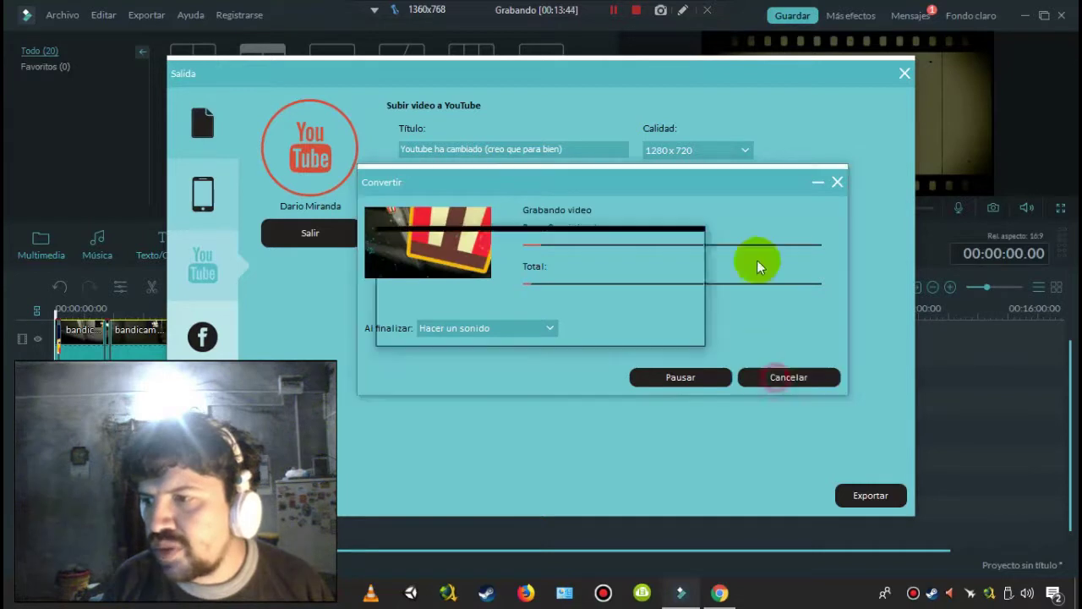
{"action": "left_click", "coordinate": [501, 326]}
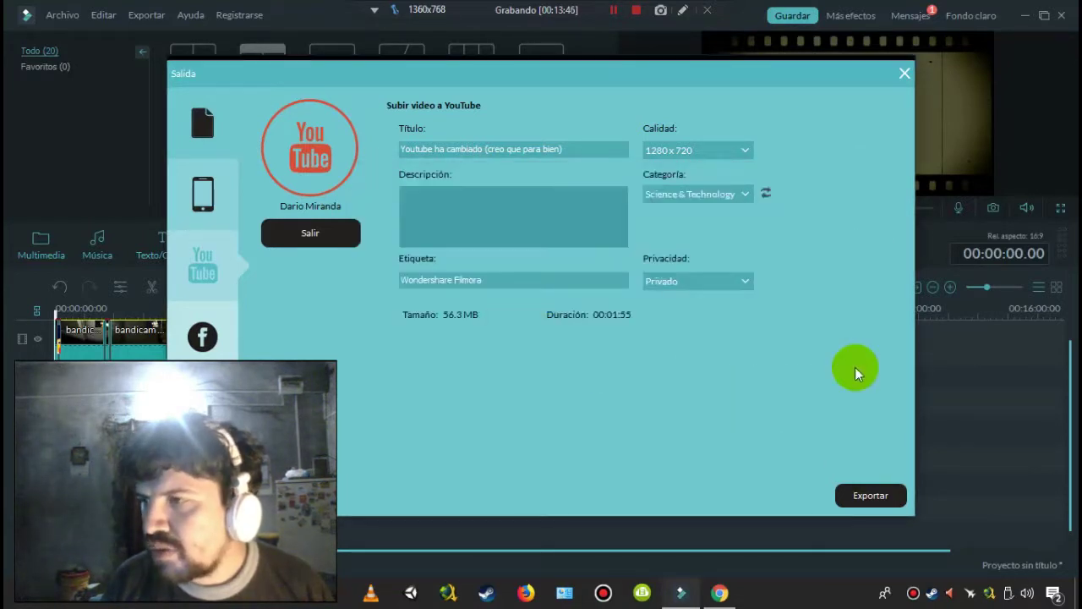
- Close the Salida export window, then review and close the Archivo > Ajustes preferences
{"action": "left_click", "coordinate": [903, 75]}
{"action": "left_click", "coordinate": [127, 19]}
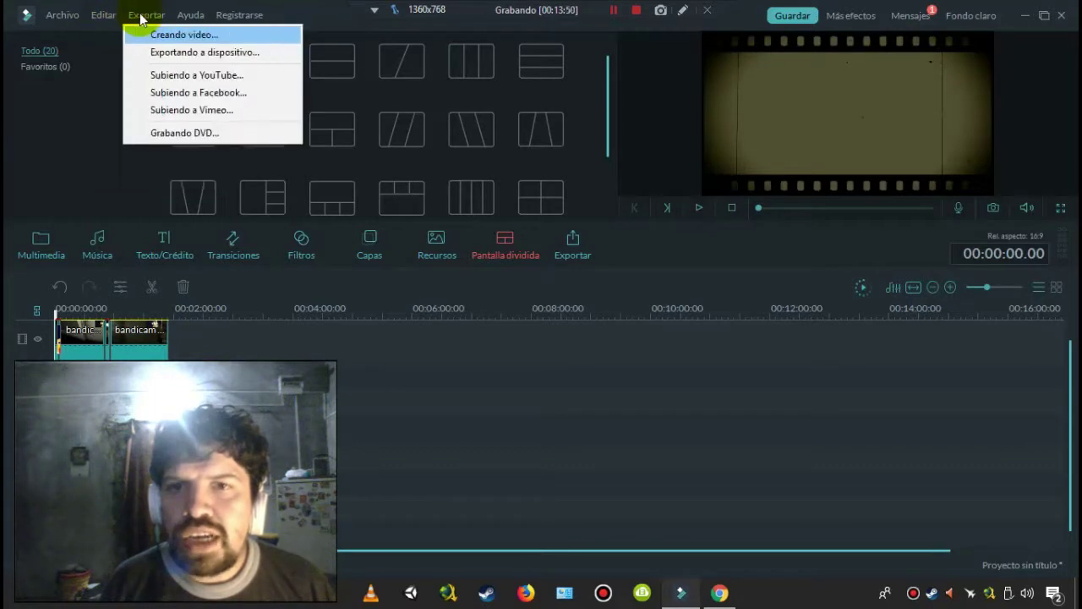
{"action": "mouse_move", "coordinate": [61, 19]}
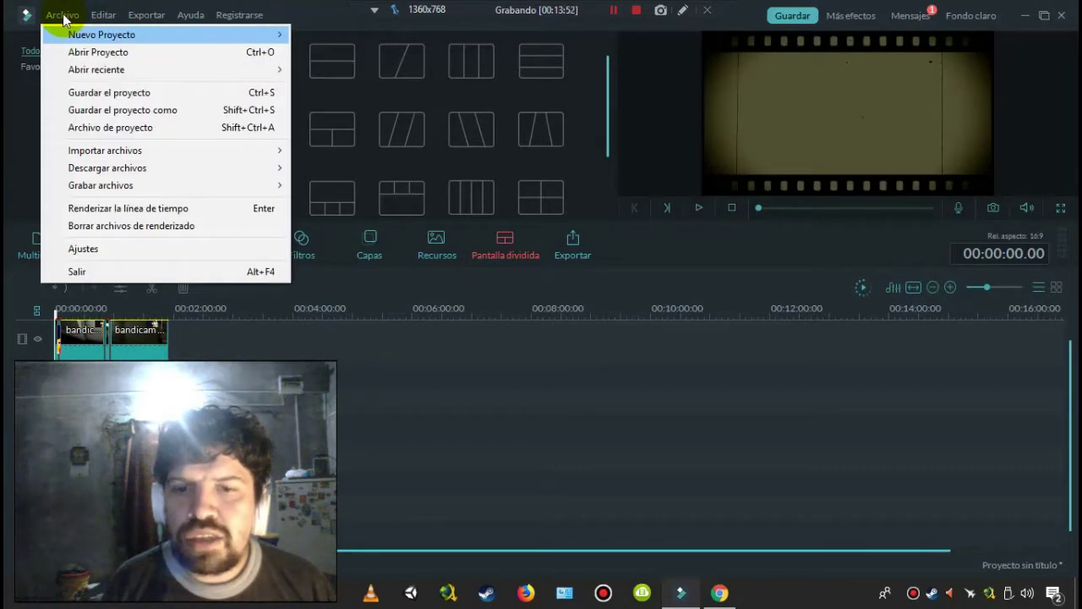
{"action": "left_click", "coordinate": [109, 248]}
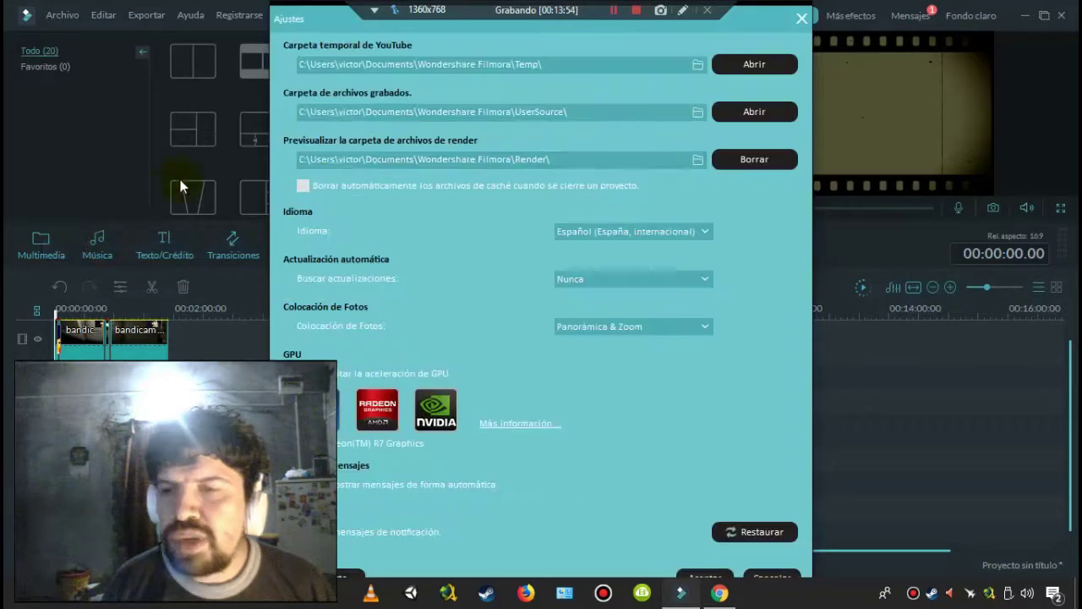
{"action": "left_click_drag", "start_coordinate": [314, 18], "coordinate": [296, 25]}
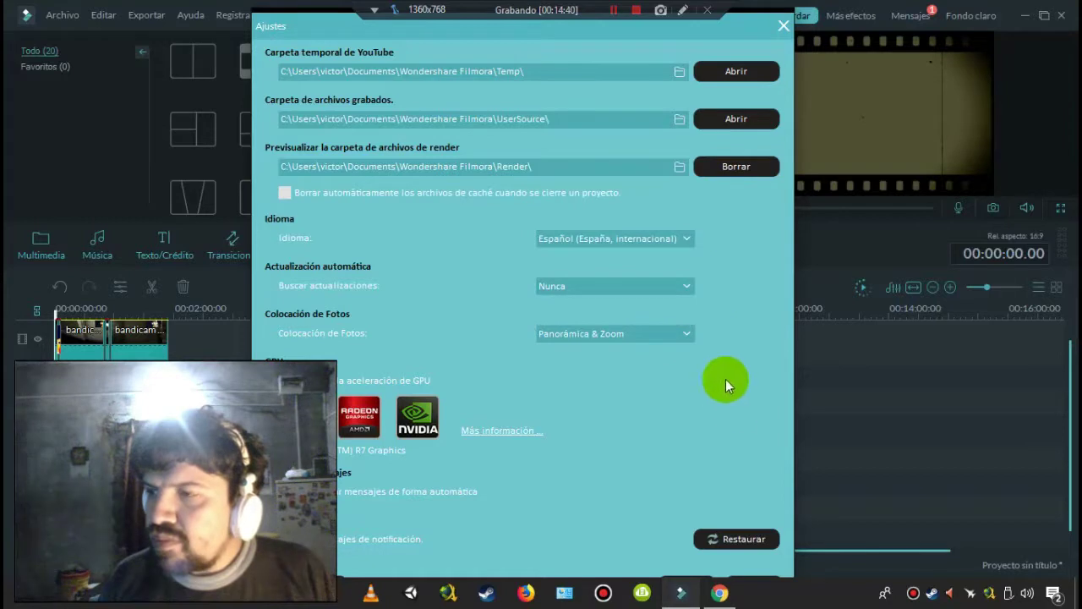
{"action": "left_click", "coordinate": [784, 25]}
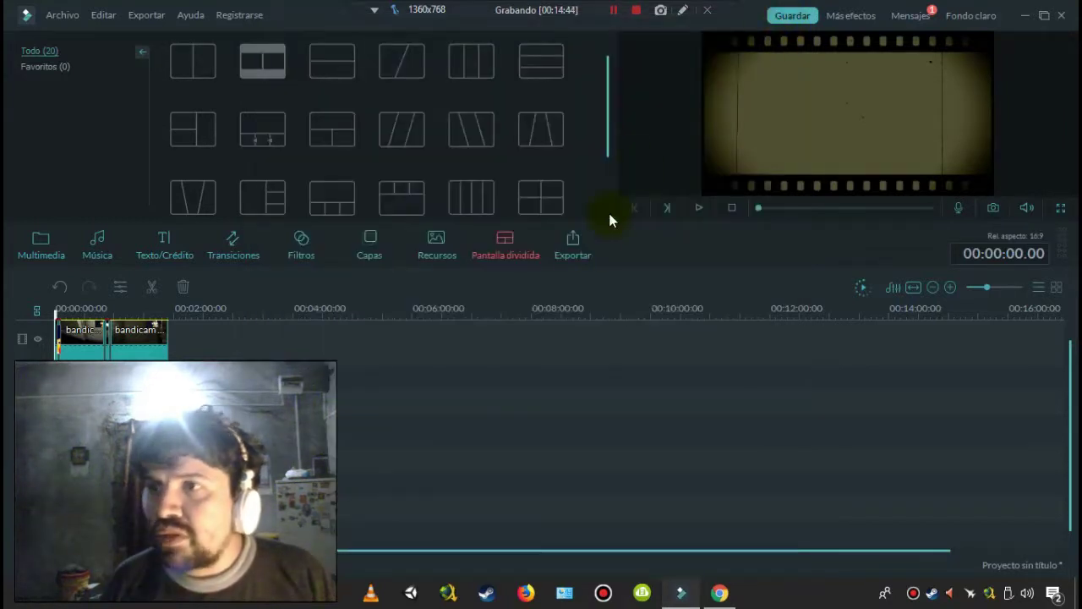